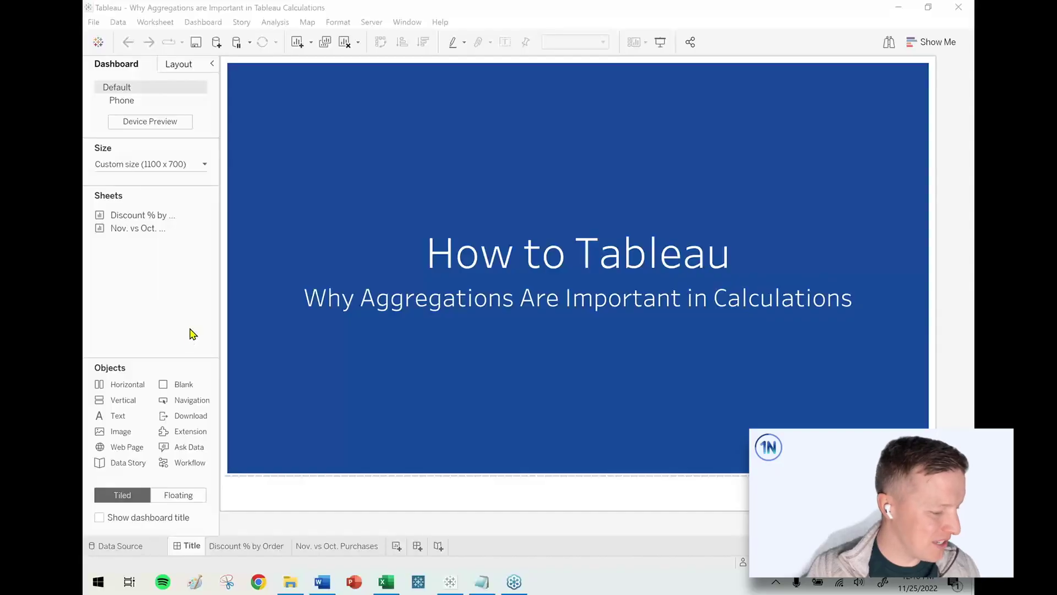
Switch to the empty 'Discount % by Order' worksheet to start building the chart.
{"action": "left_click", "coordinate": [247, 545]}
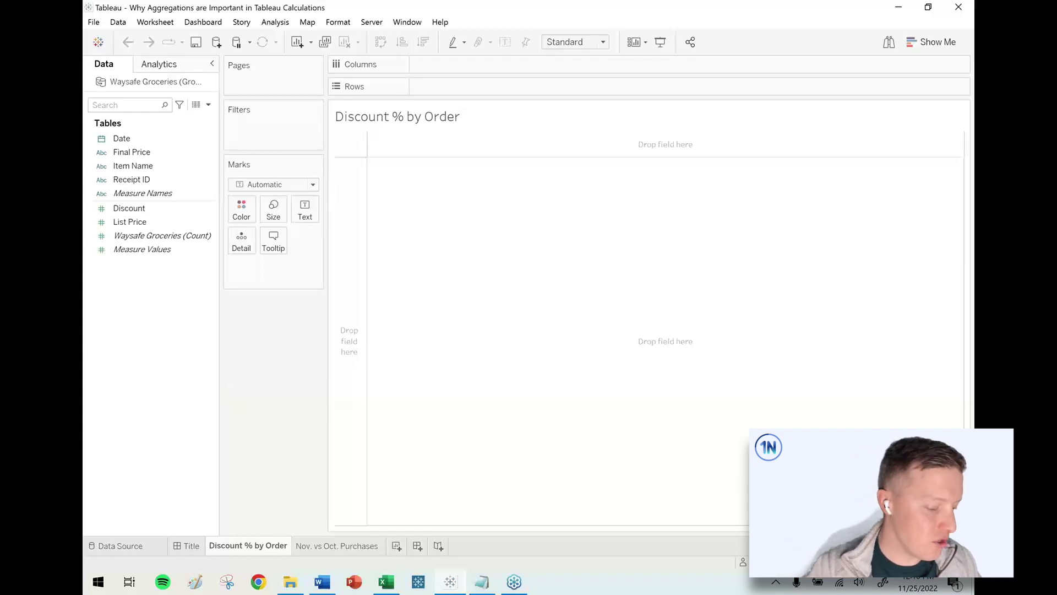
{"action": "type", "text": "Ke"}
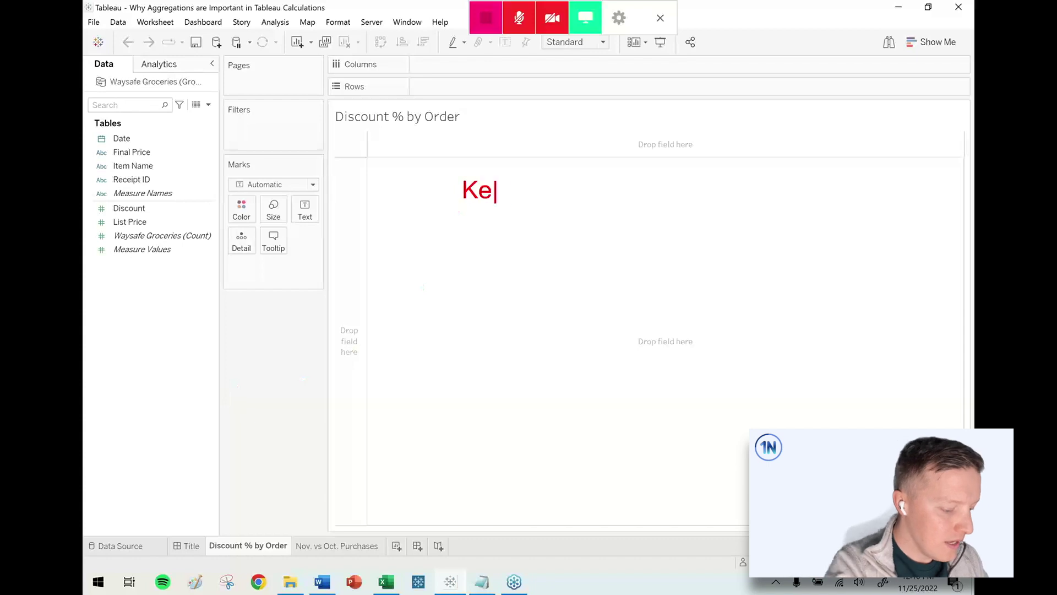
{"action": "type", "text": "y Use Cases:"}
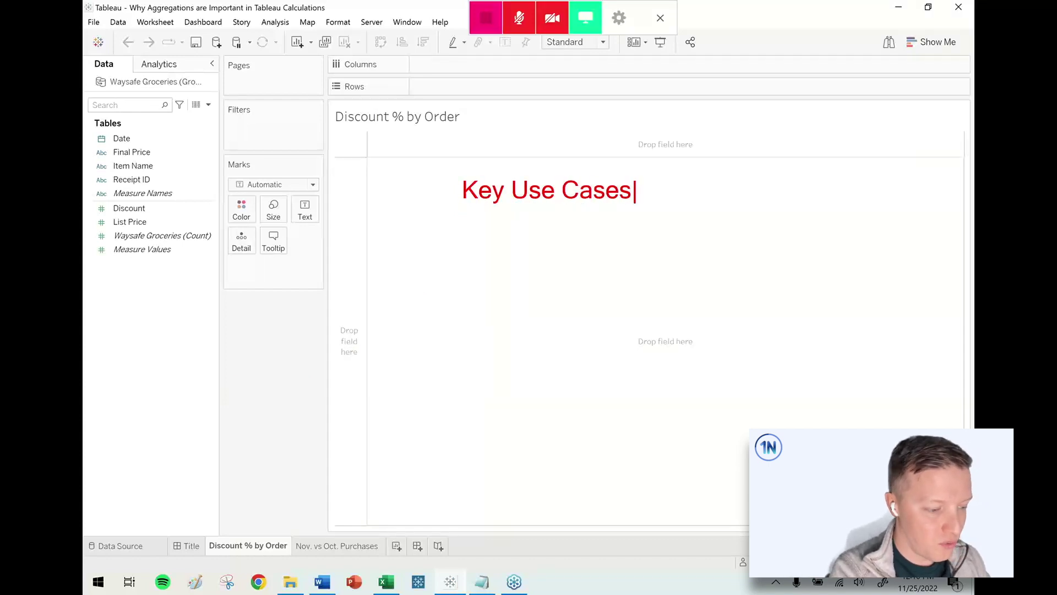
{"action": "key", "text": "Return"}
{"action": "type", "text": "-Ratios"}
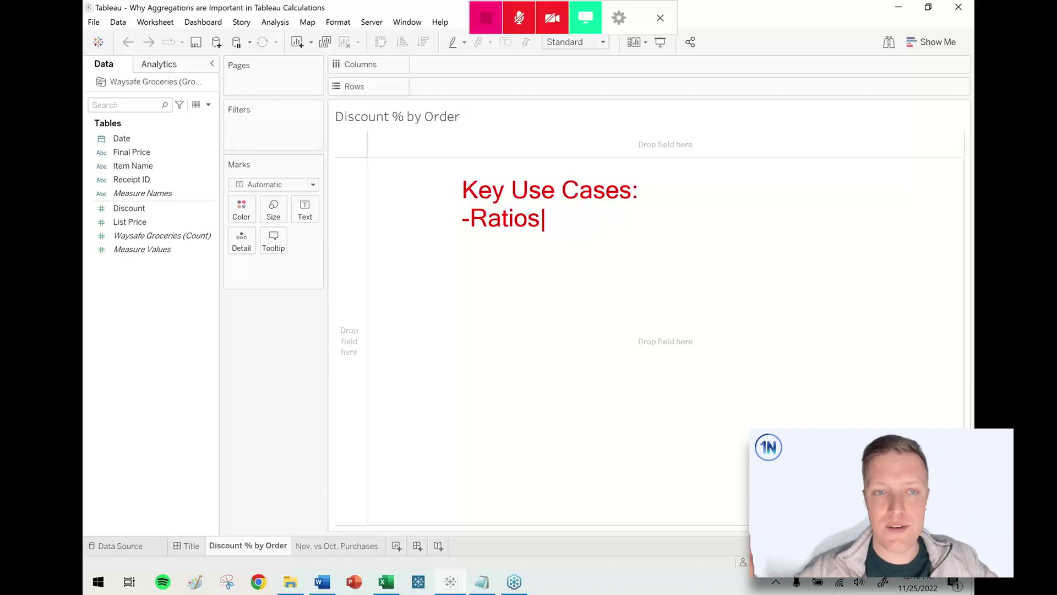
{"action": "key", "text": "Return"}
{"action": "type", "text": "-"}
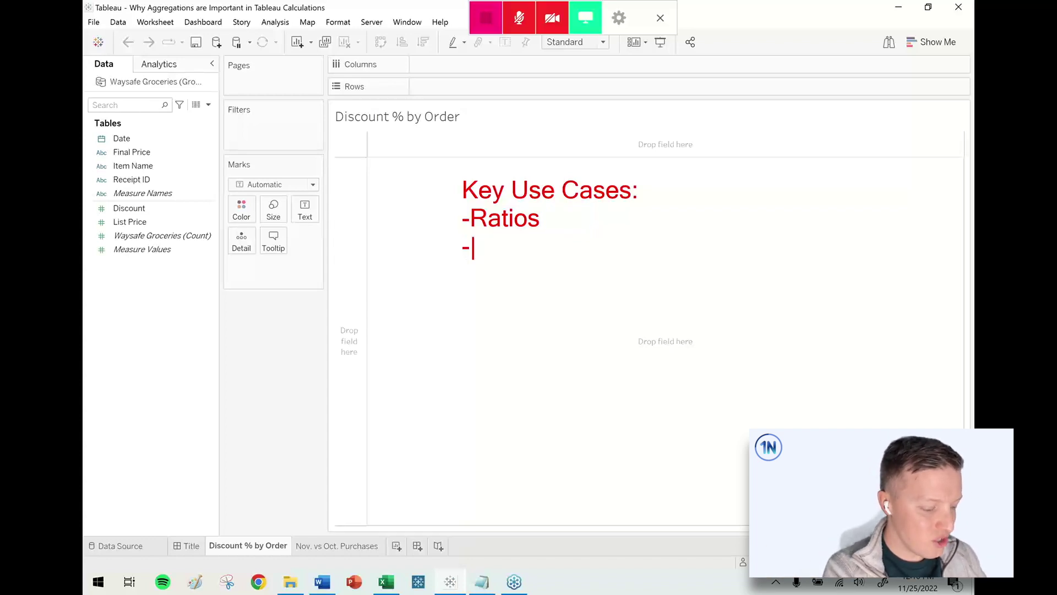
{"action": "type", "text": "Percet"}
{"action": "key", "text": "BackSpace"}
{"action": "type", "text": "n"}
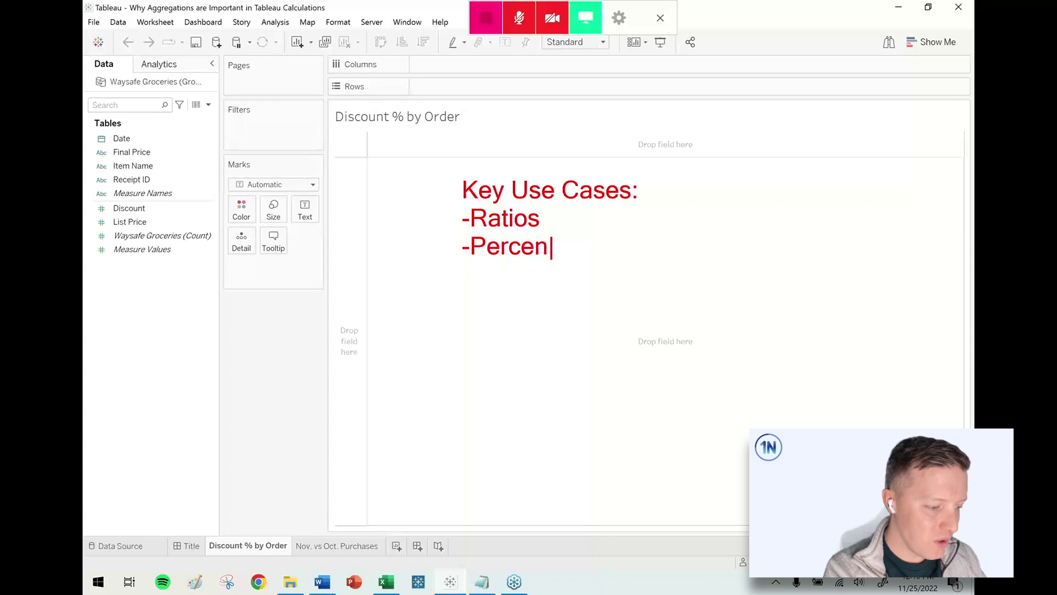
{"action": "type", "text": "tages"}
{"action": "key", "text": "Return"}
{"action": "type", "text": "-"}
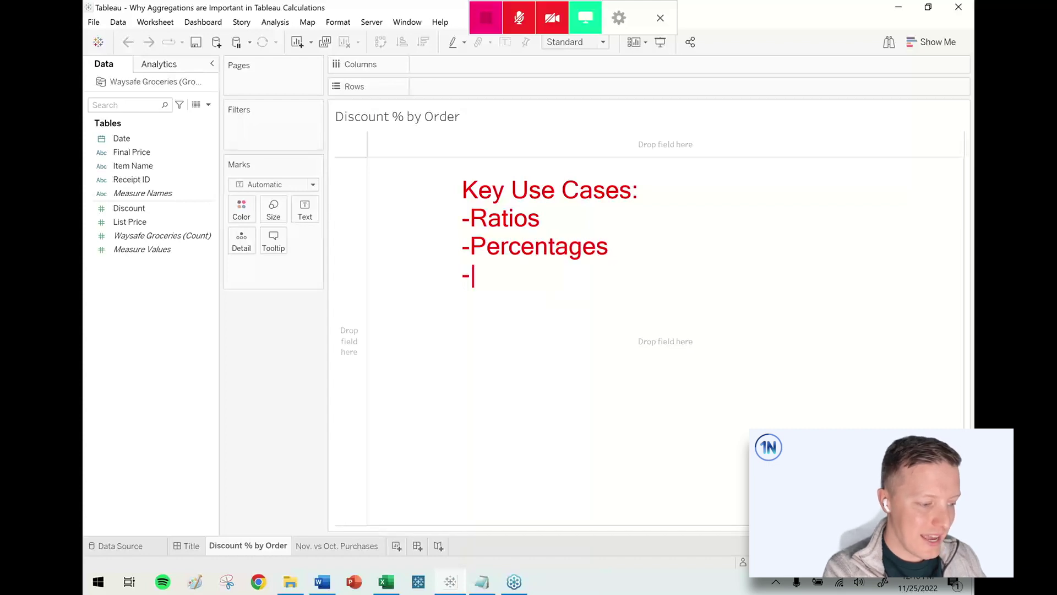
{"action": "type", "text": "Time Pe"}
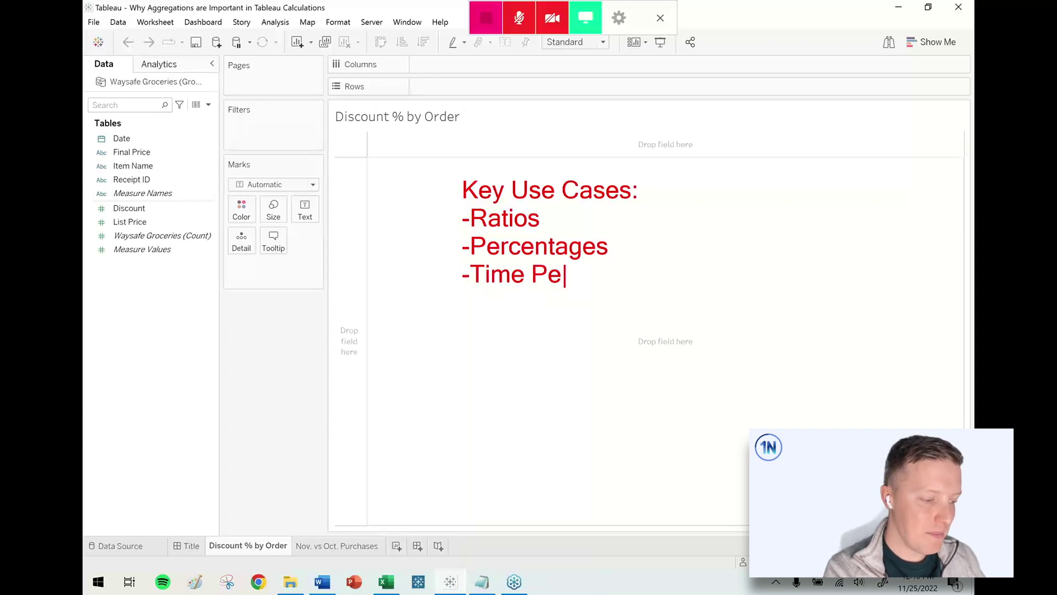
{"action": "type", "text": "riod Comparisons"}
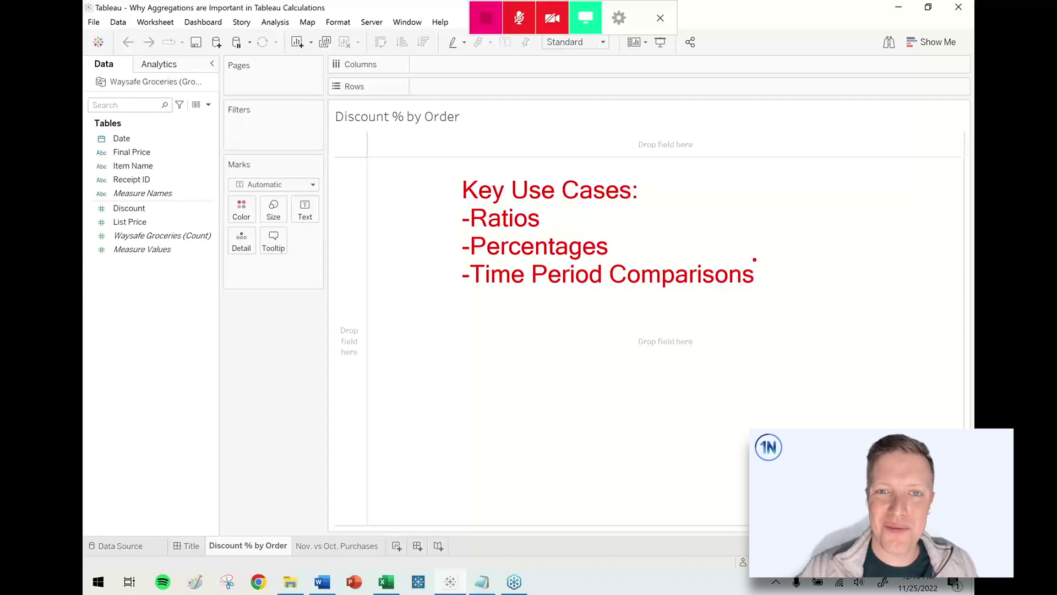
{"action": "key", "text": "Escape"}
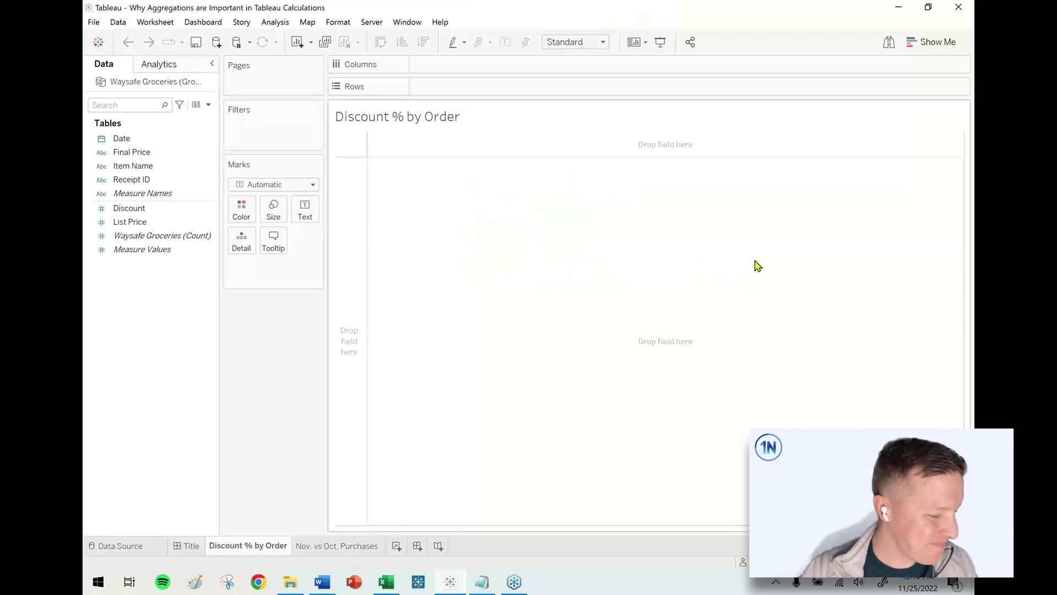
{"action": "left_click", "coordinate": [391, 584]}
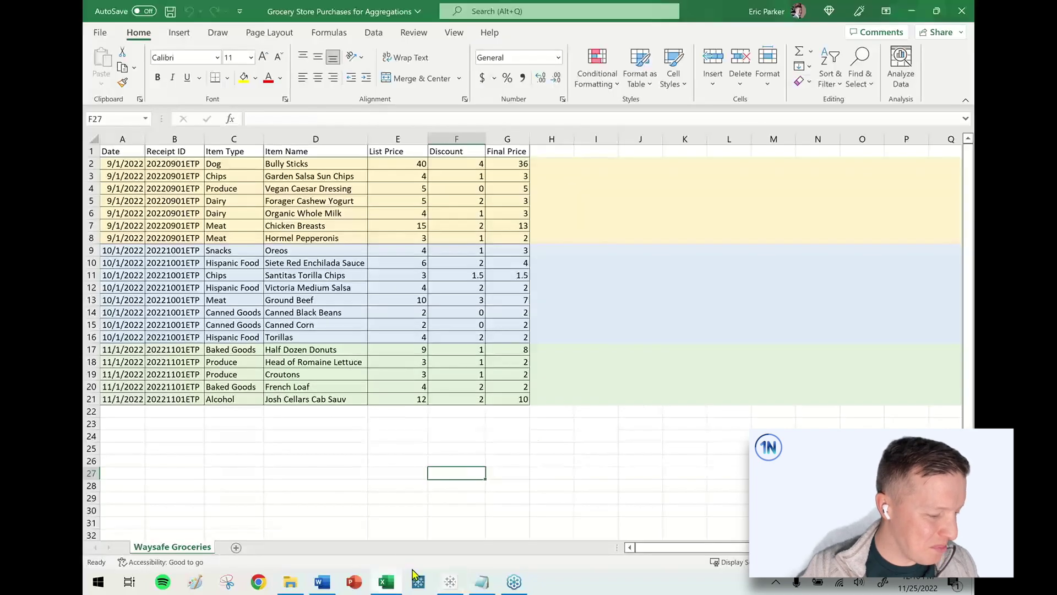
{"action": "left_click", "coordinate": [696, 460]}
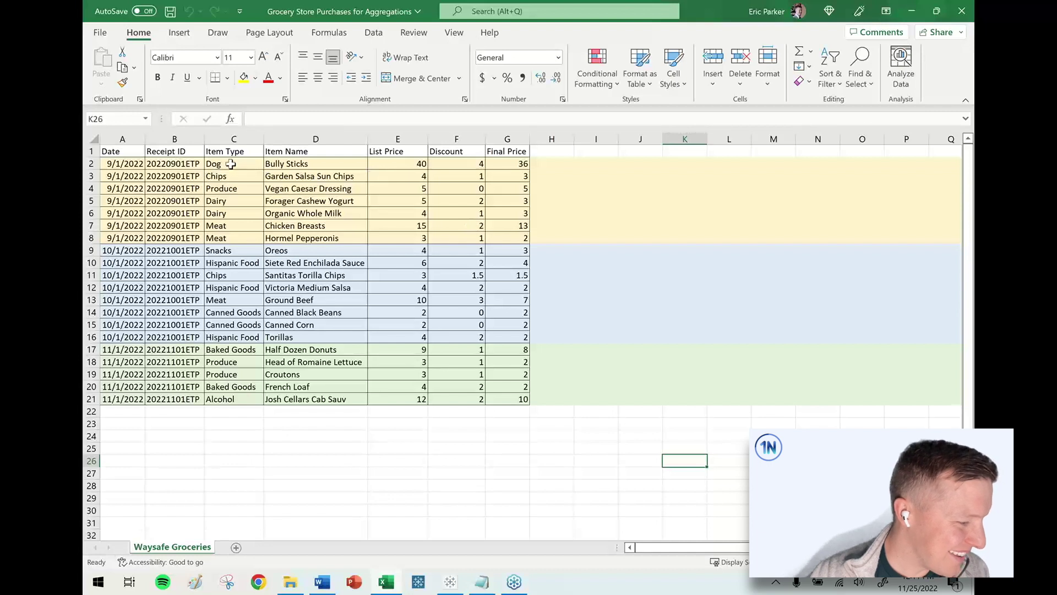
{"action": "left_click", "coordinate": [275, 164]}
{"action": "left_click", "coordinate": [406, 164]}
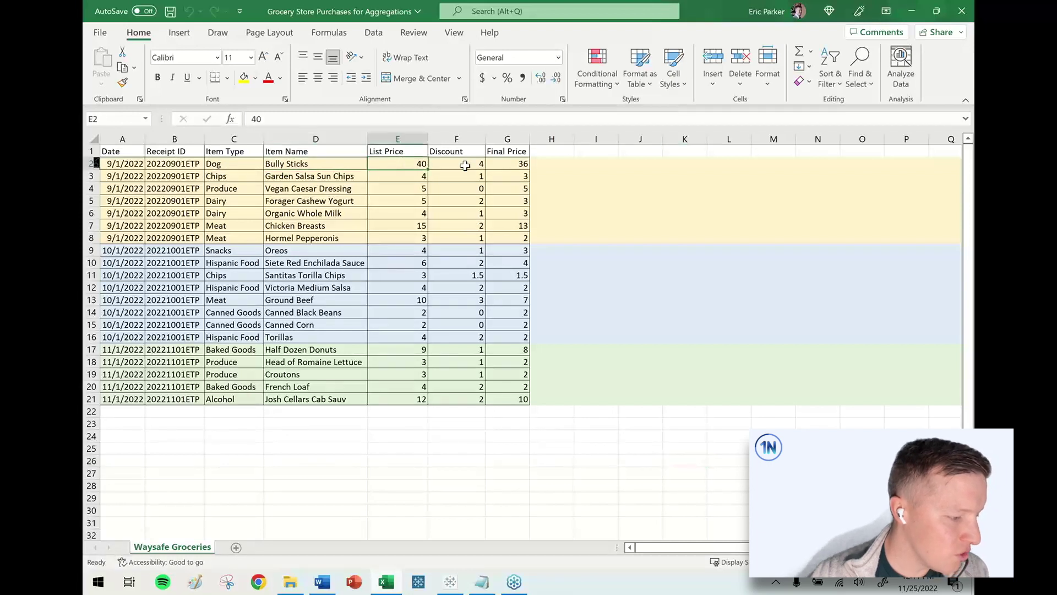
{"action": "left_click", "coordinate": [465, 166]}
{"action": "left_click", "coordinate": [631, 264]}
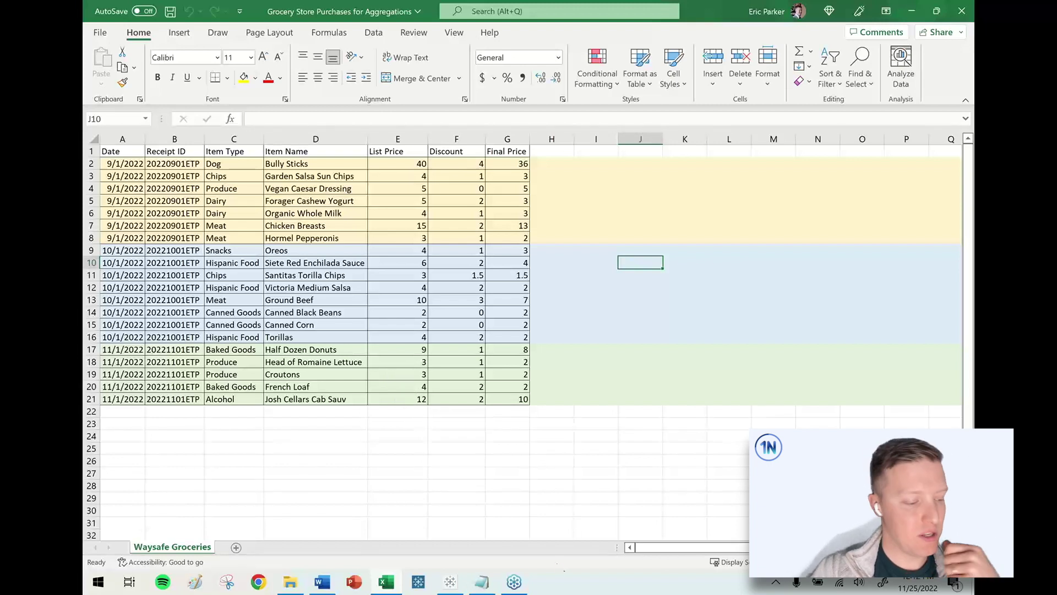
{"action": "left_click", "coordinate": [451, 585]}
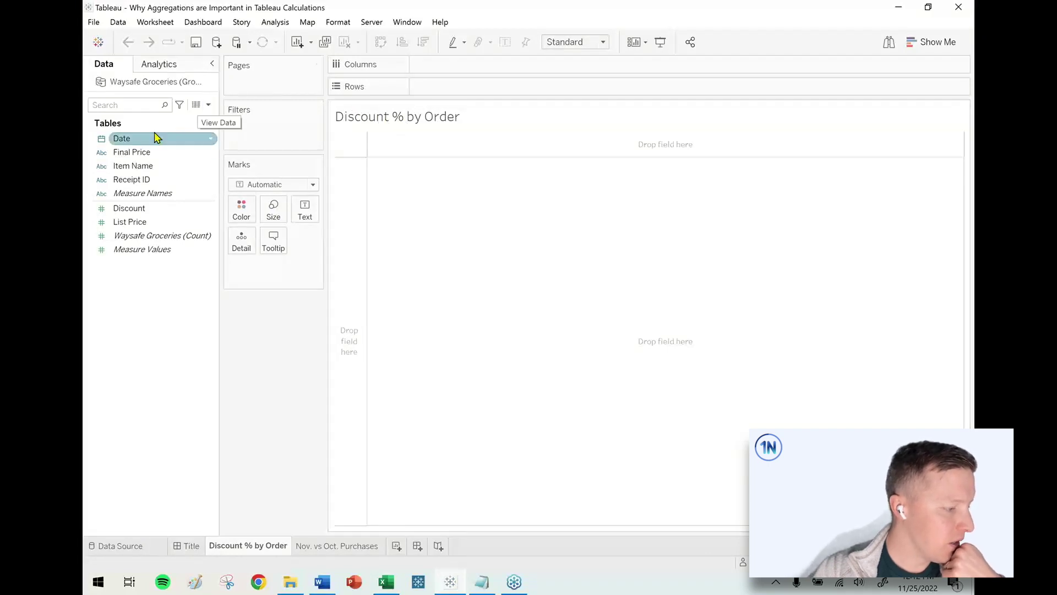
Put Receipt ID on Rows to list the three orders, noting the List Price and Discount fields.
{"action": "left_click", "coordinate": [125, 180]}
{"action": "left_click_drag", "start_coordinate": [120, 184], "coordinate": [447, 95]}
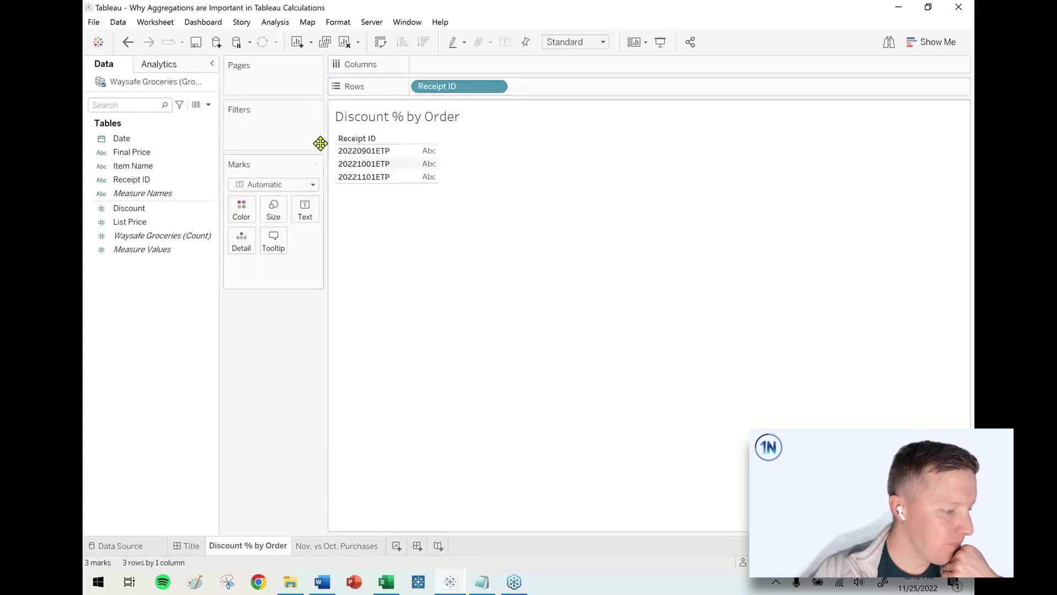
{"action": "left_click", "coordinate": [159, 226]}
{"action": "left_click", "coordinate": [159, 211]}
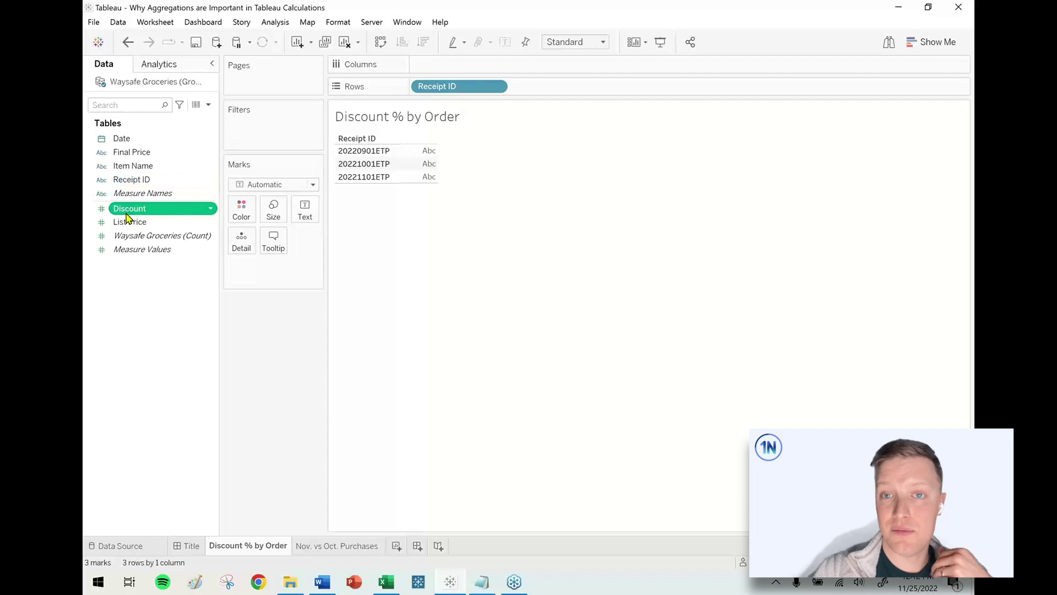
{"action": "left_click", "coordinate": [130, 282]}
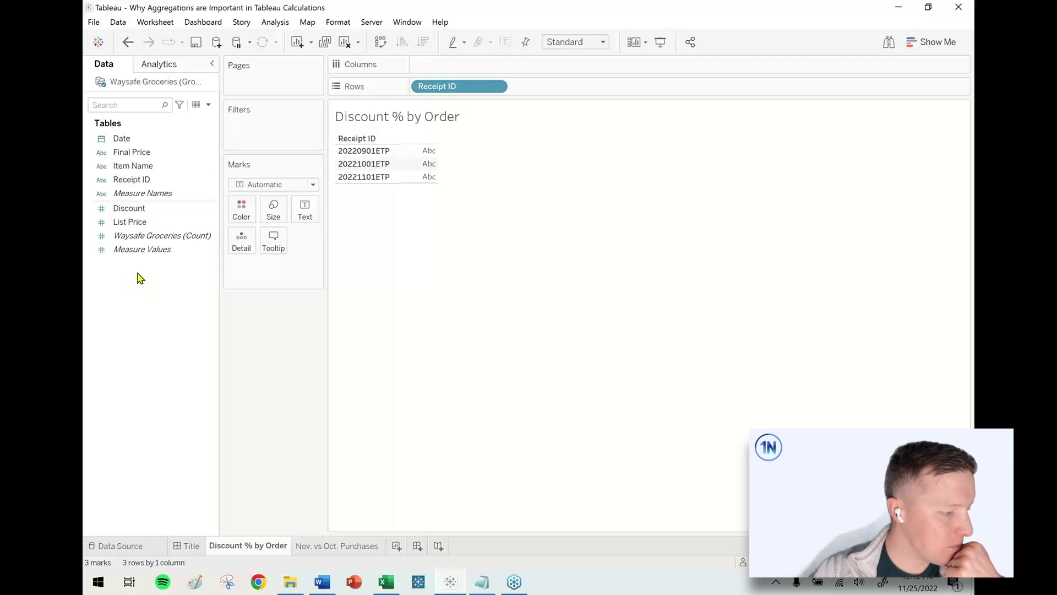
Create a calculated field named 'Discount %' with formula [Discount] / [List Price].
{"action": "left_click", "coordinate": [209, 105]}
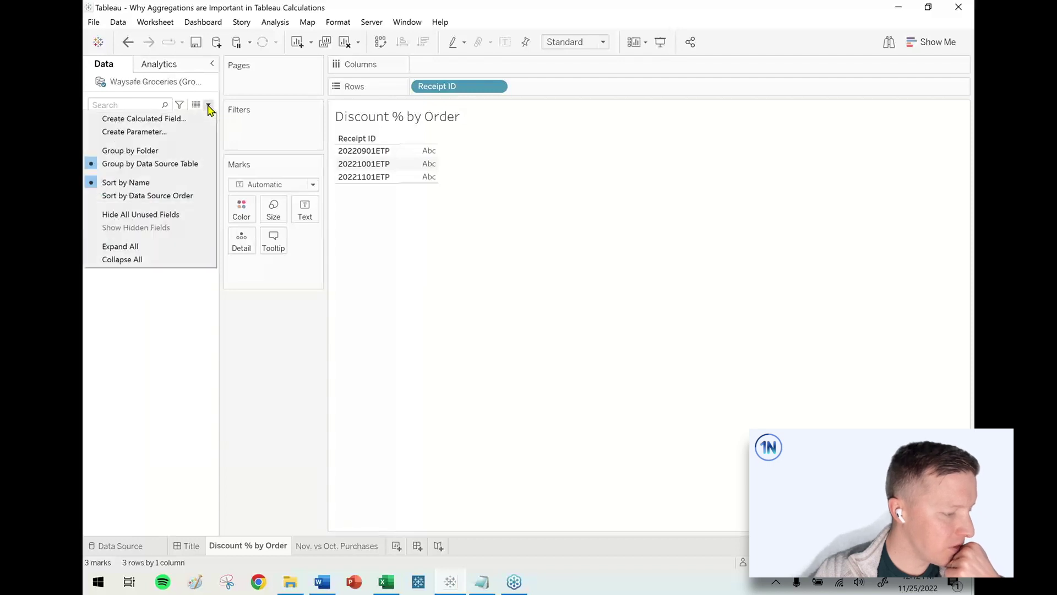
{"action": "left_click", "coordinate": [184, 119]}
{"action": "type", "text": "Discount %"}
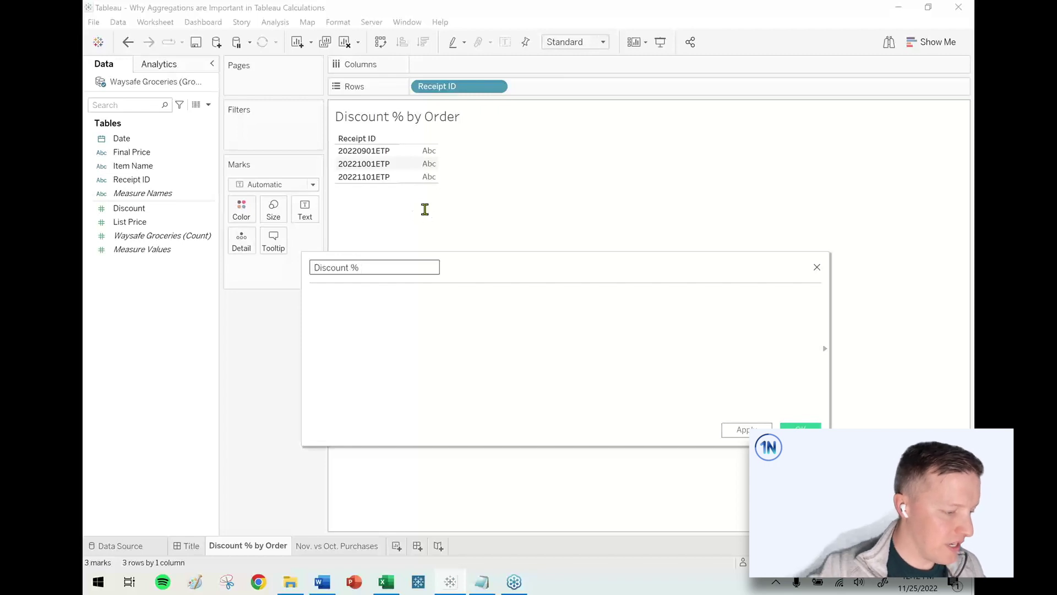
{"action": "left_click_drag", "start_coordinate": [524, 266], "coordinate": [585, 248]}
{"action": "left_click", "coordinate": [573, 303]}
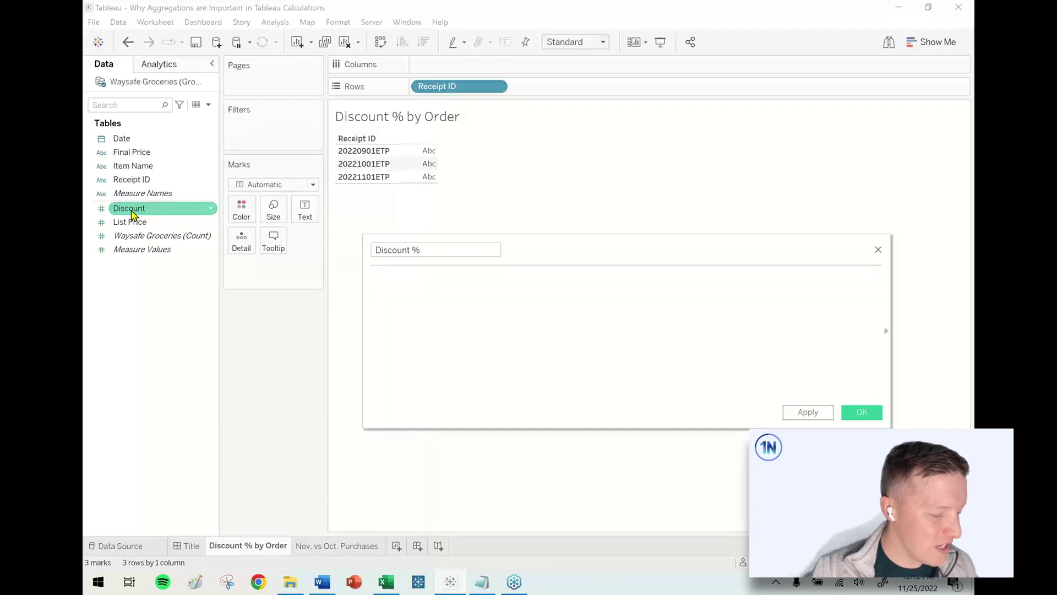
{"action": "left_click_drag", "start_coordinate": [132, 212], "coordinate": [503, 349]}
{"action": "type", "text": "/ "}
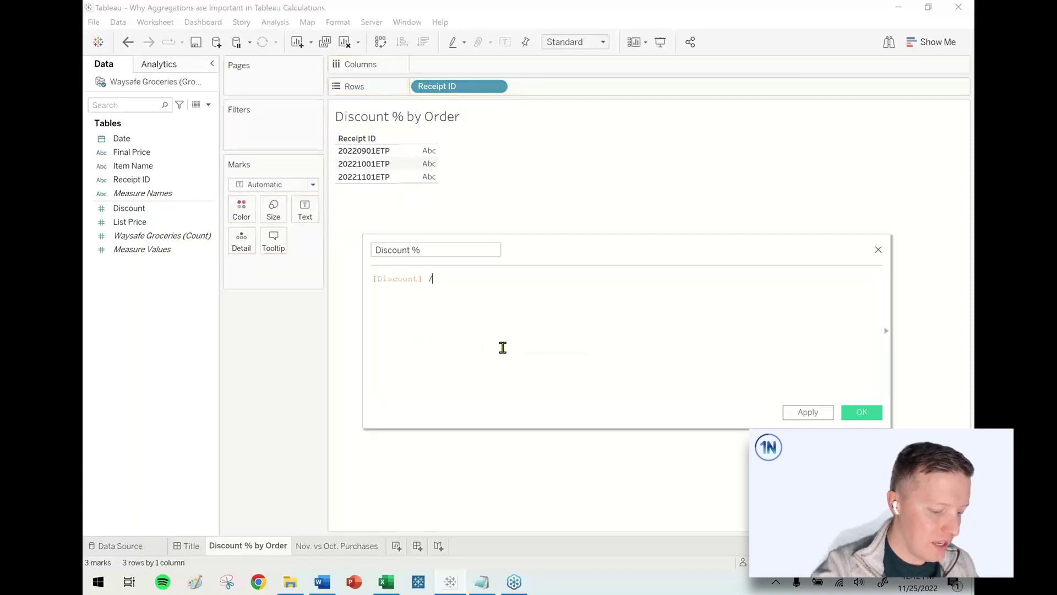
{"action": "type", "text": "[List Price]"}
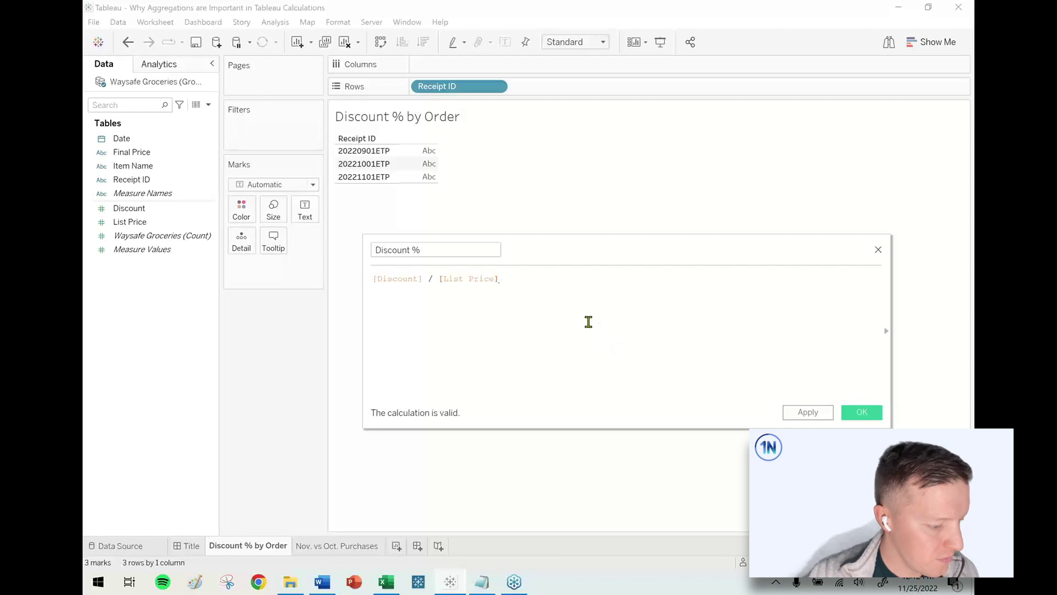
{"action": "scroll", "coordinate": [590, 322], "scroll_direction": "up", "scroll_amount": 2}
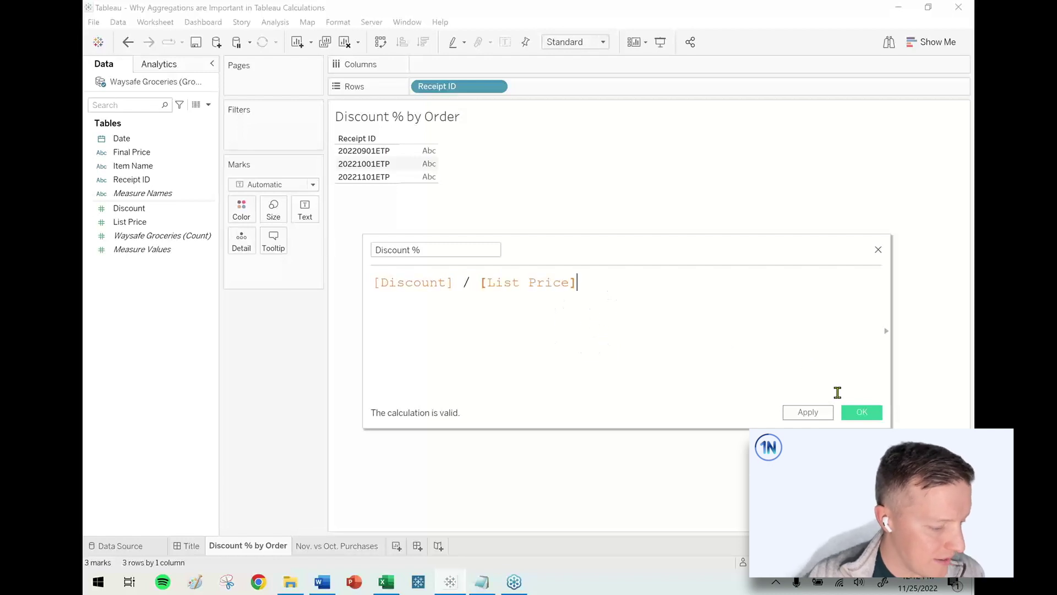
{"action": "left_click", "coordinate": [863, 416]}
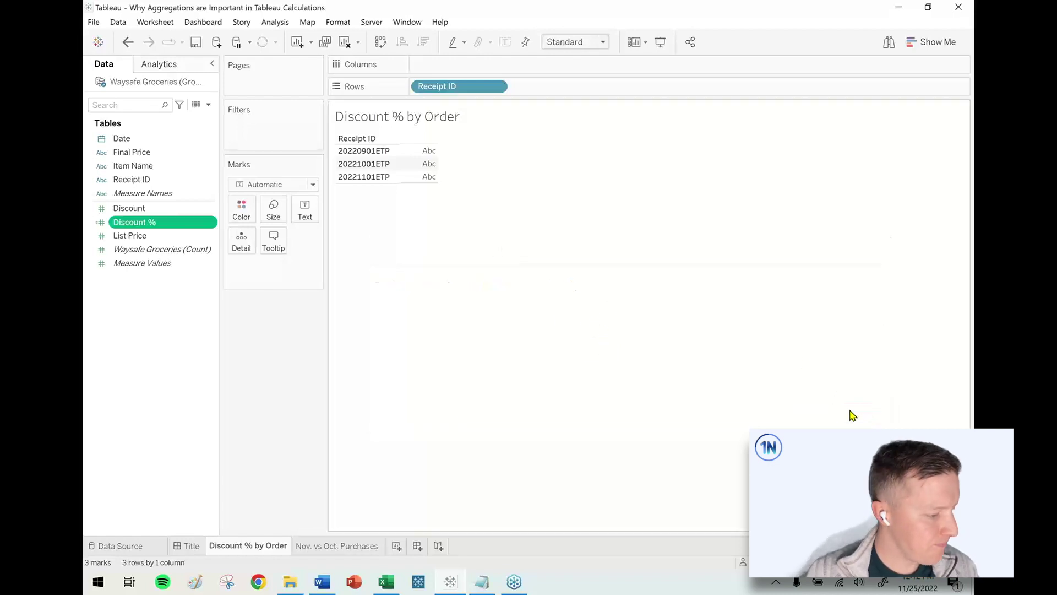
Set the Discount % default number format to Percentage with 1 decimal place.
{"action": "left_click", "coordinate": [213, 223]}
{"action": "mouse_move", "coordinate": [265, 437]}
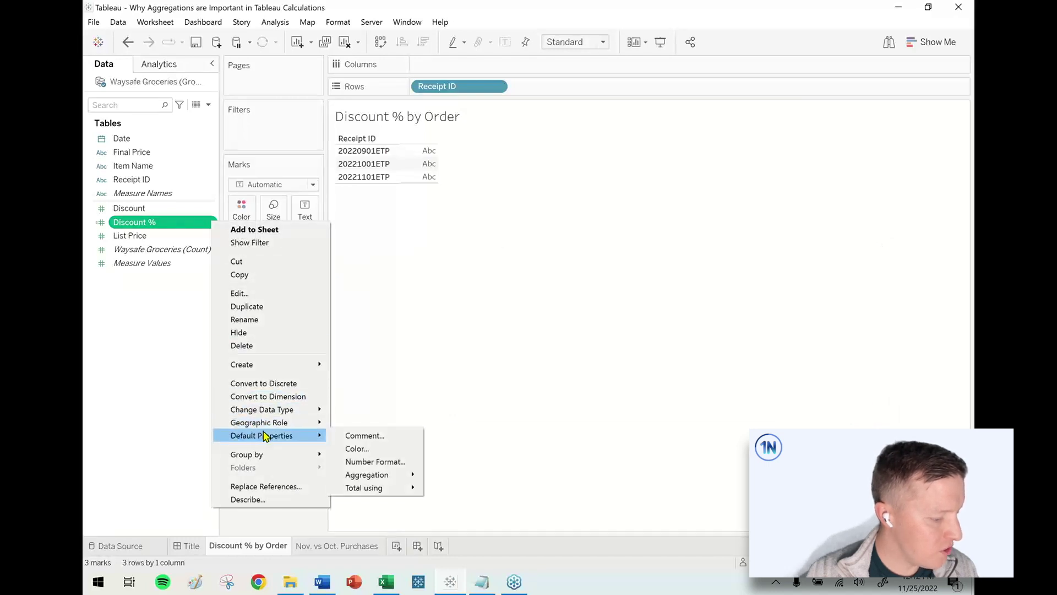
{"action": "left_click", "coordinate": [367, 462]}
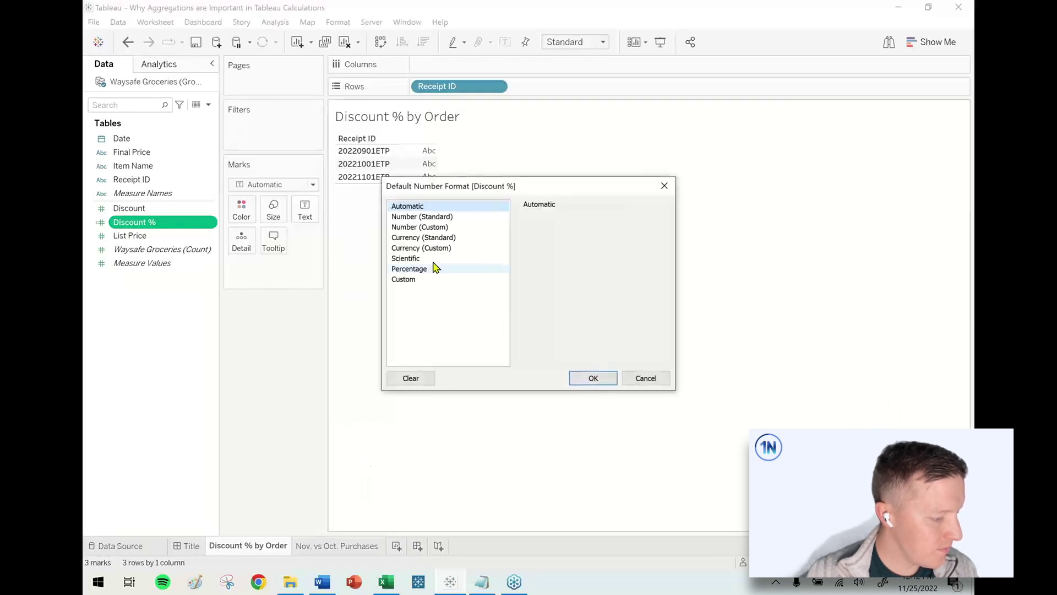
{"action": "left_click", "coordinate": [435, 268]}
{"action": "left_click", "coordinate": [558, 235]}
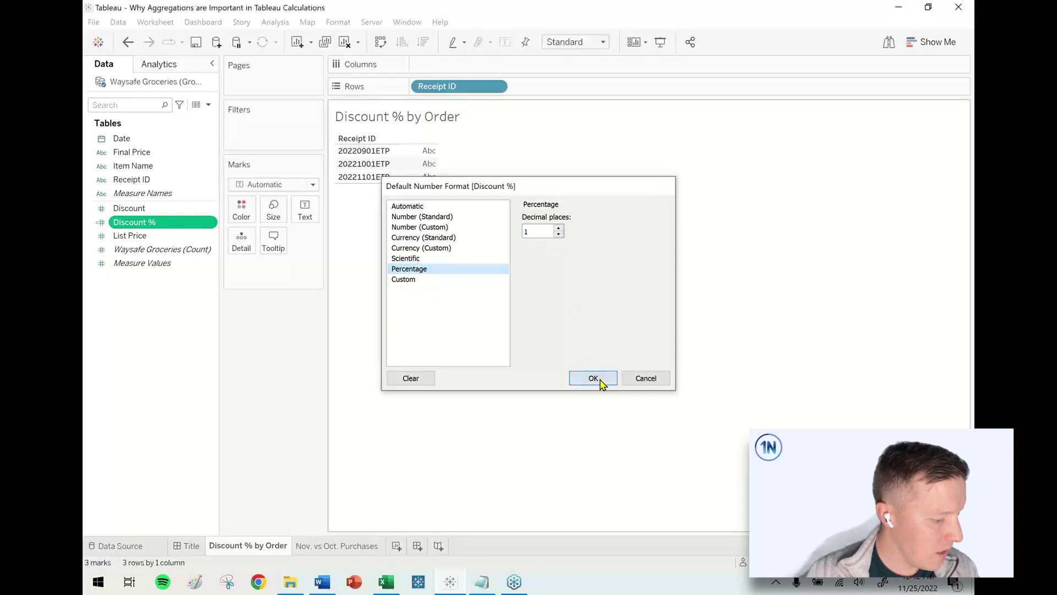
{"action": "left_click", "coordinate": [593, 379]}
Plot SUM(Discount %) on Columns as bars per receipt and show mark labels (146.7%, 238.3%, 144.4%).
{"action": "left_click_drag", "start_coordinate": [135, 222], "coordinate": [250, 218]}
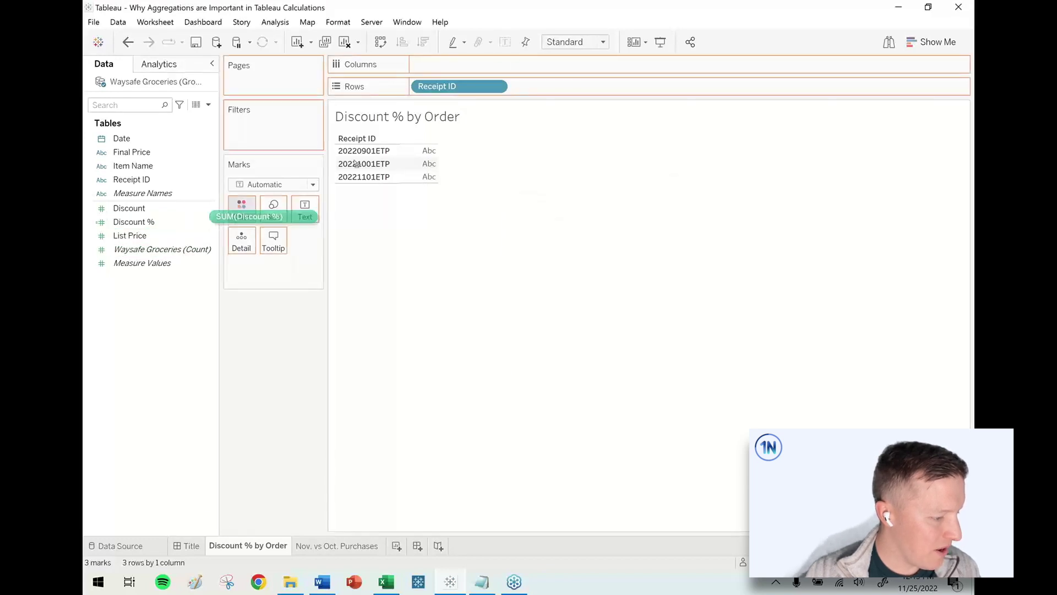
{"action": "left_click_drag", "start_coordinate": [355, 163], "coordinate": [544, 62]}
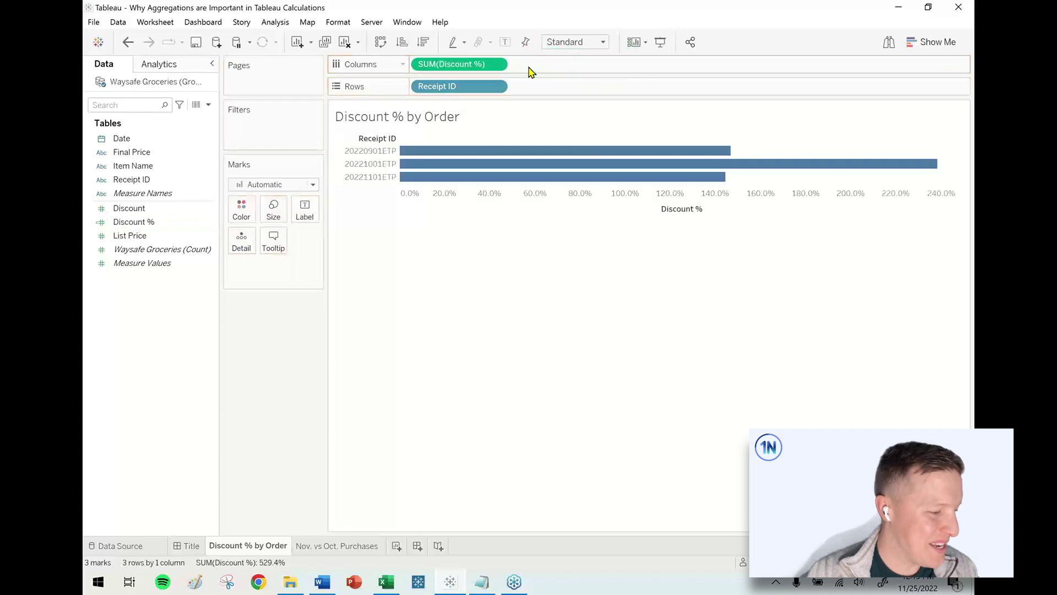
{"action": "left_click", "coordinate": [306, 212]}
{"action": "left_click", "coordinate": [333, 240]}
{"action": "left_click", "coordinate": [722, 330]}
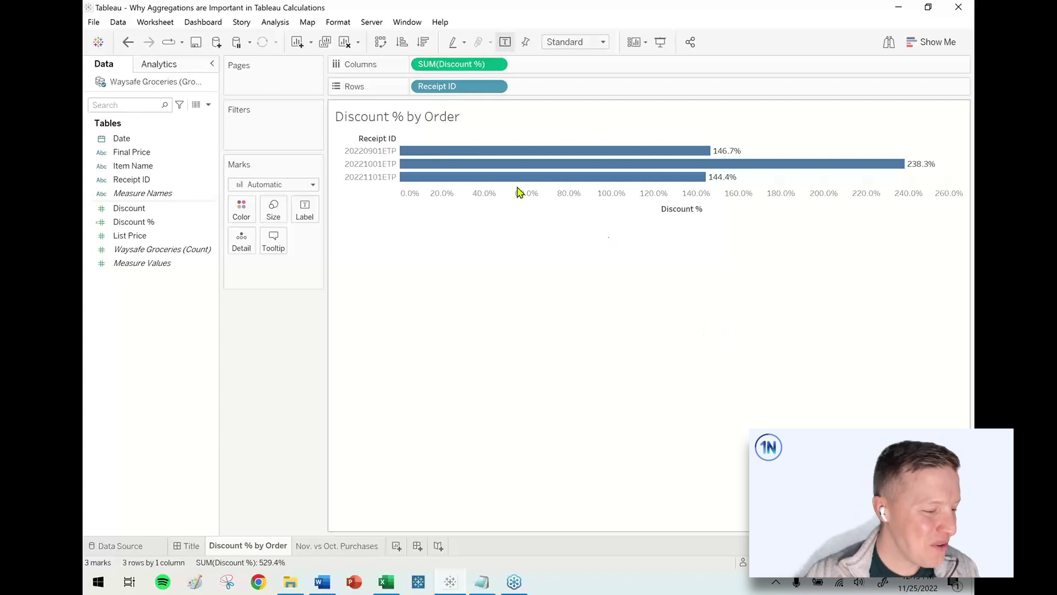
{"action": "mouse_move", "coordinate": [456, 154]}
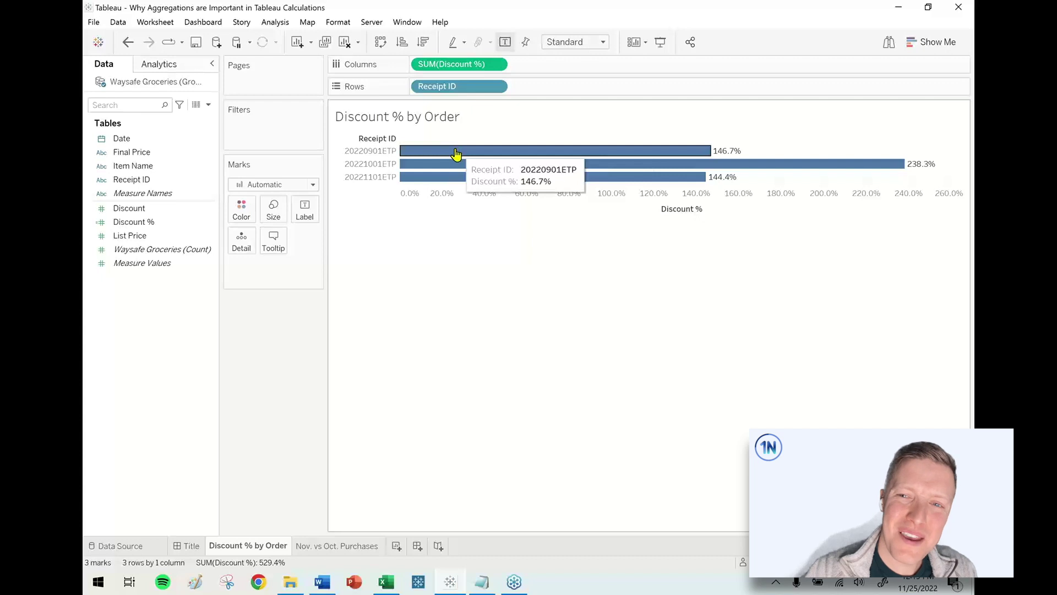
Drop Discount and List Price onto Tooltip so bars show their sums, e.g. 11 and 76.
{"action": "left_click", "coordinate": [125, 209]}
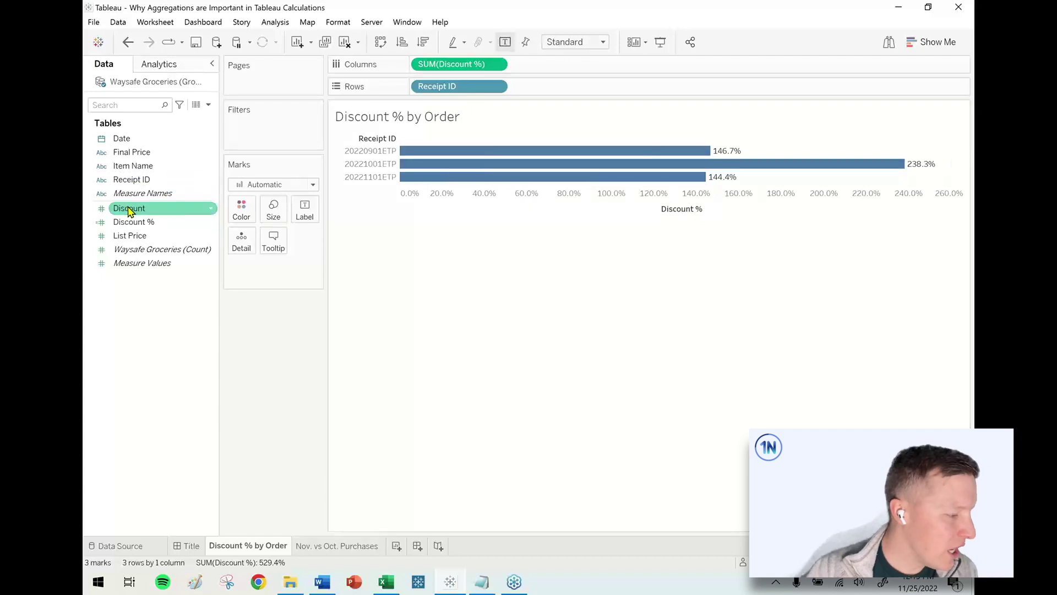
{"action": "left_click_drag", "start_coordinate": [124, 211], "coordinate": [273, 242]}
{"action": "left_click_drag", "start_coordinate": [128, 239], "coordinate": [280, 232]}
{"action": "mouse_move", "coordinate": [516, 155]}
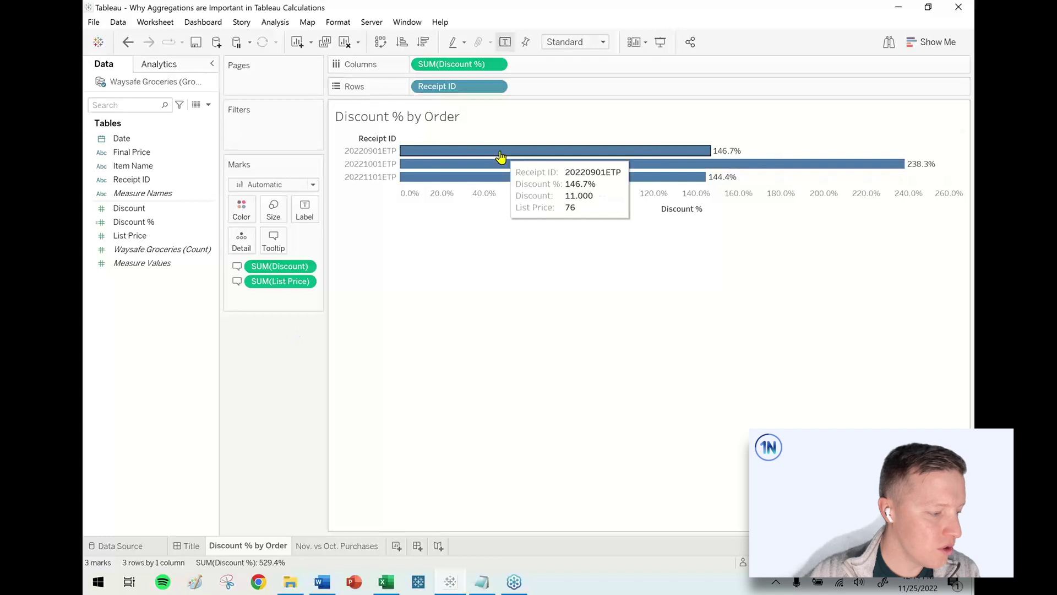
{"action": "left_click", "coordinate": [167, 223]}
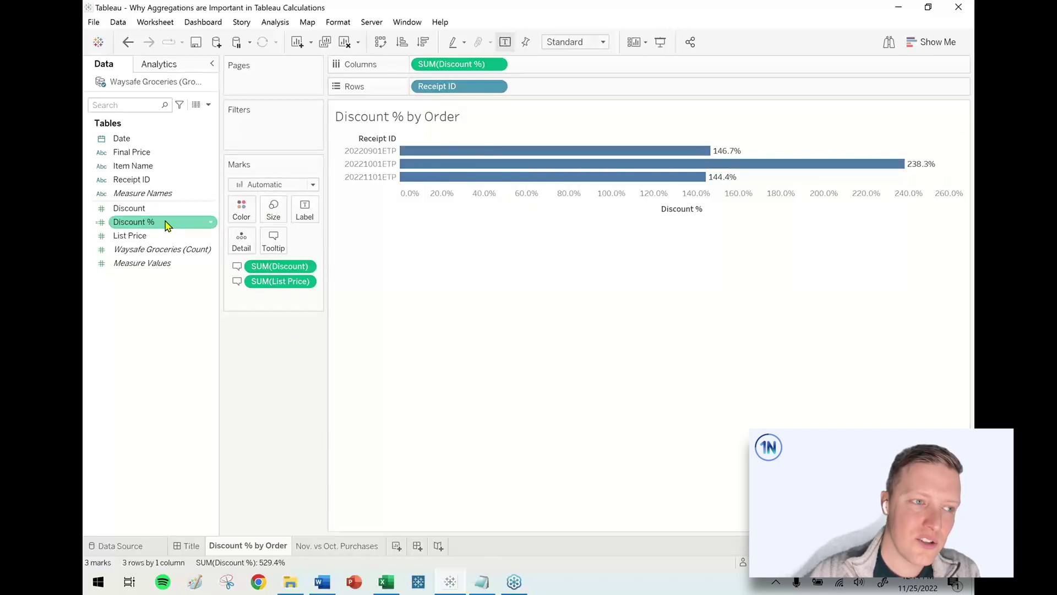
In the Excel grocery workbook, enter the header 'Discount %' in cell H1.
{"action": "left_click", "coordinate": [386, 582]}
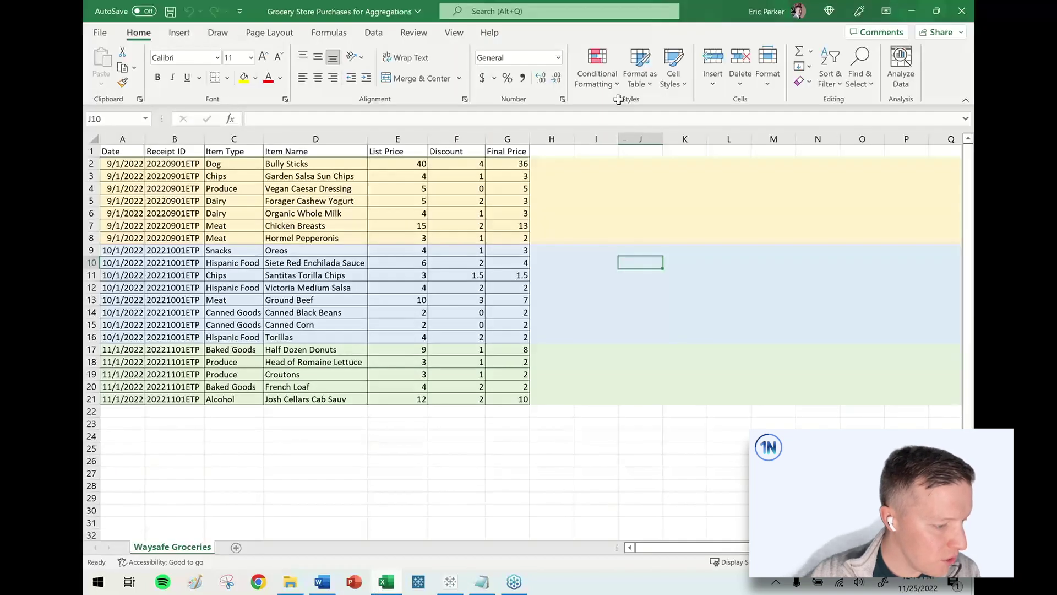
{"action": "left_click", "coordinate": [611, 152]}
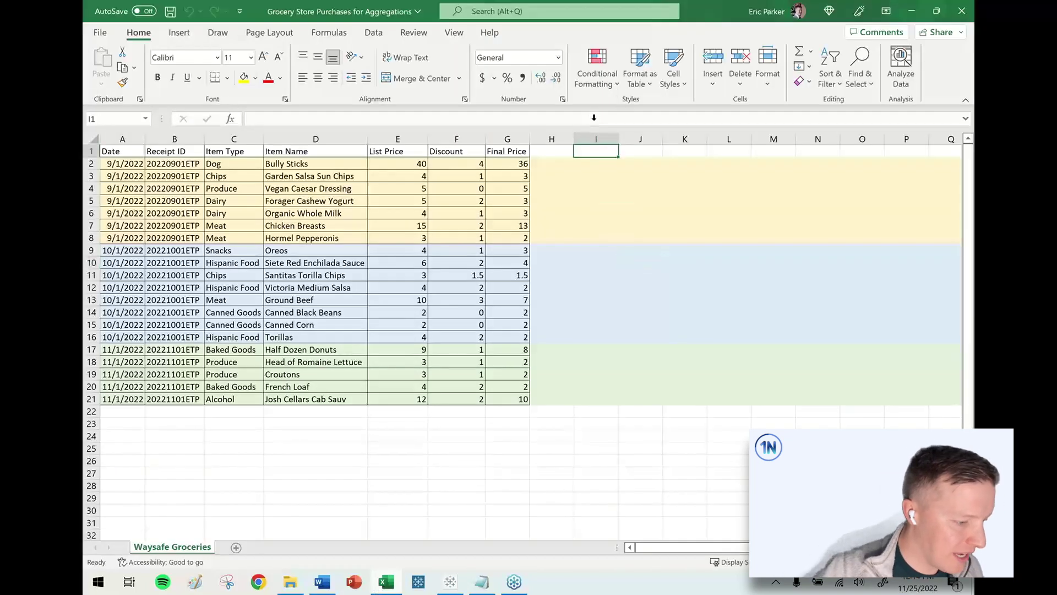
{"action": "left_click", "coordinate": [549, 155]}
{"action": "type", "text": "Dsico"}
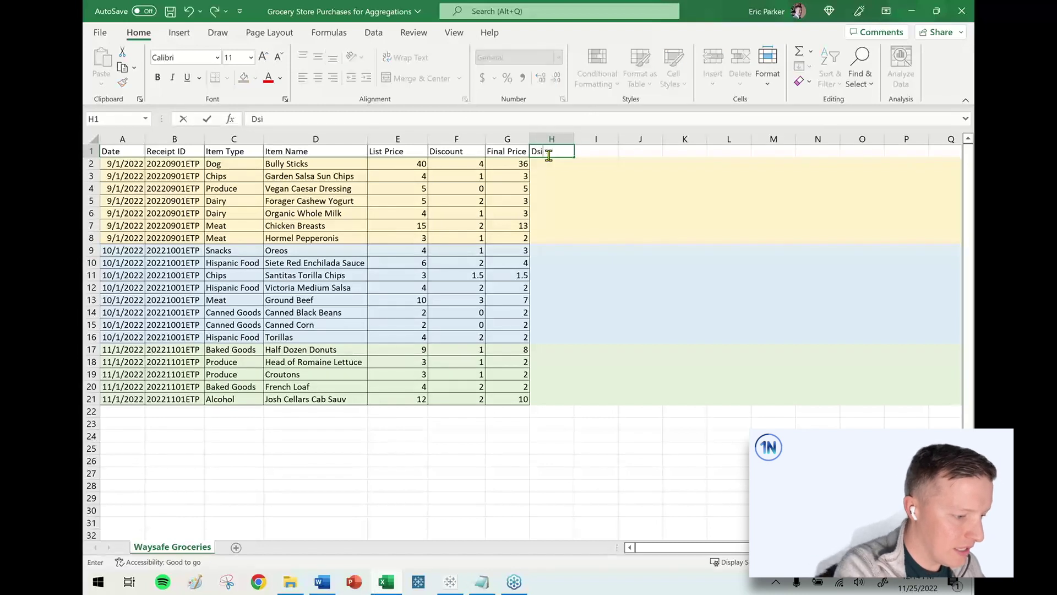
{"action": "key", "text": "BackSpace"}
{"action": "key", "text": "BackSpace"}
{"action": "type", "text": "iscount %"}
{"action": "key", "text": "Return"}
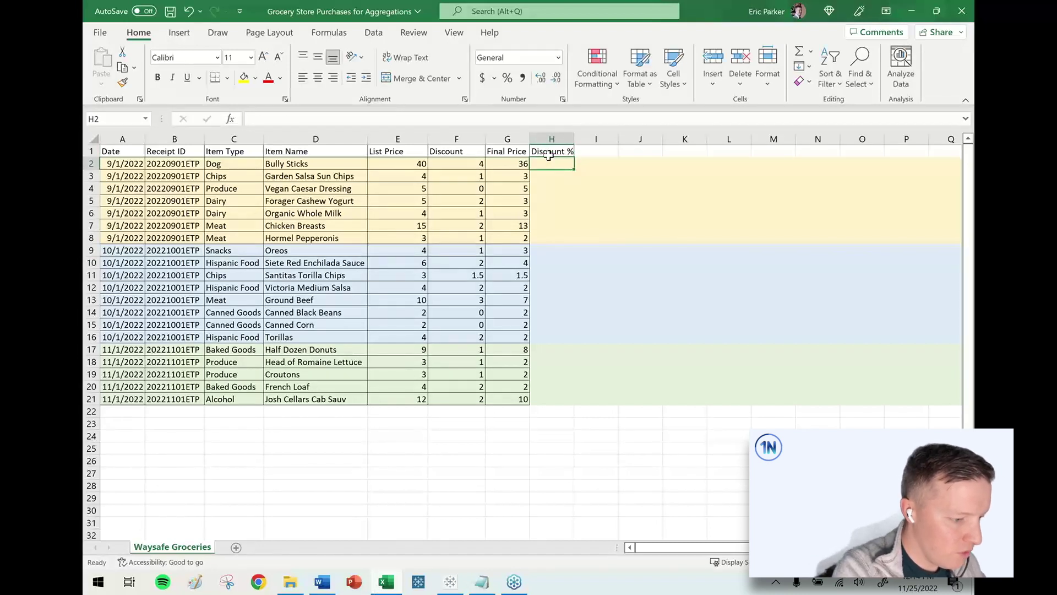
Enter =F2/E2 in H2 and fill it down through H21.
{"action": "type", "text": "="}
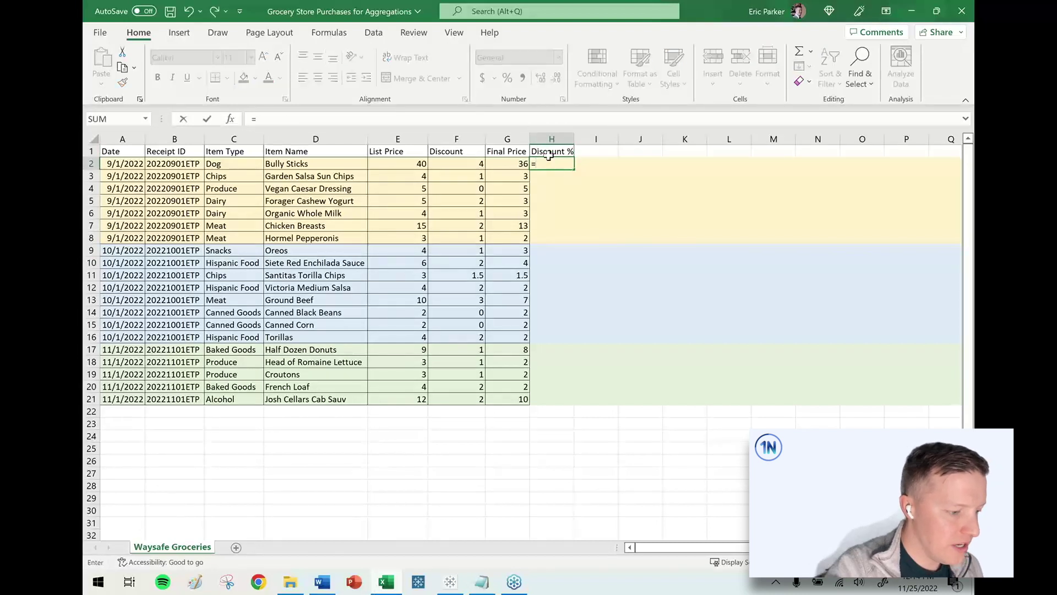
{"action": "left_click", "coordinate": [481, 164]}
{"action": "type", "text": "/"}
{"action": "left_click", "coordinate": [399, 164]}
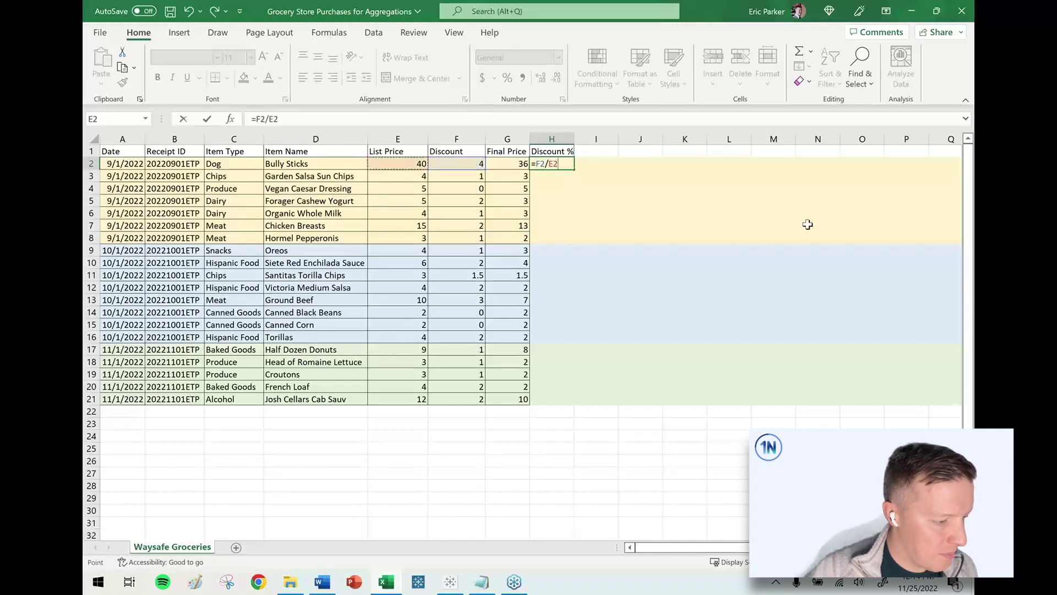
{"action": "key", "text": "Return"}
{"action": "left_click", "coordinate": [569, 164]}
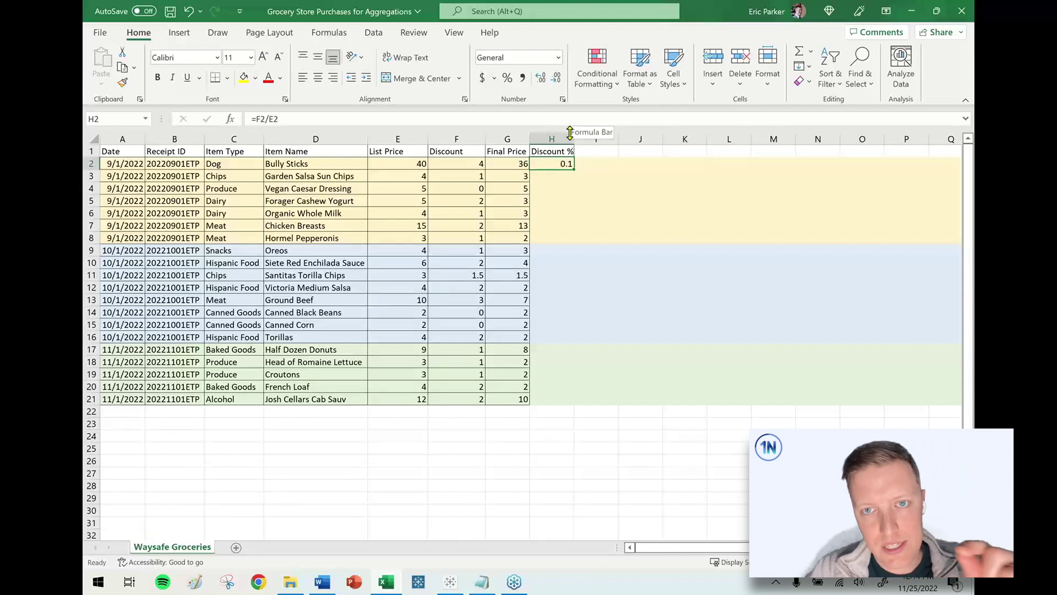
{"action": "double_click", "coordinate": [574, 168]}
Check the formulas in H2–H4 and highlight the September order's rows 2–8.
{"action": "left_click", "coordinate": [745, 285]}
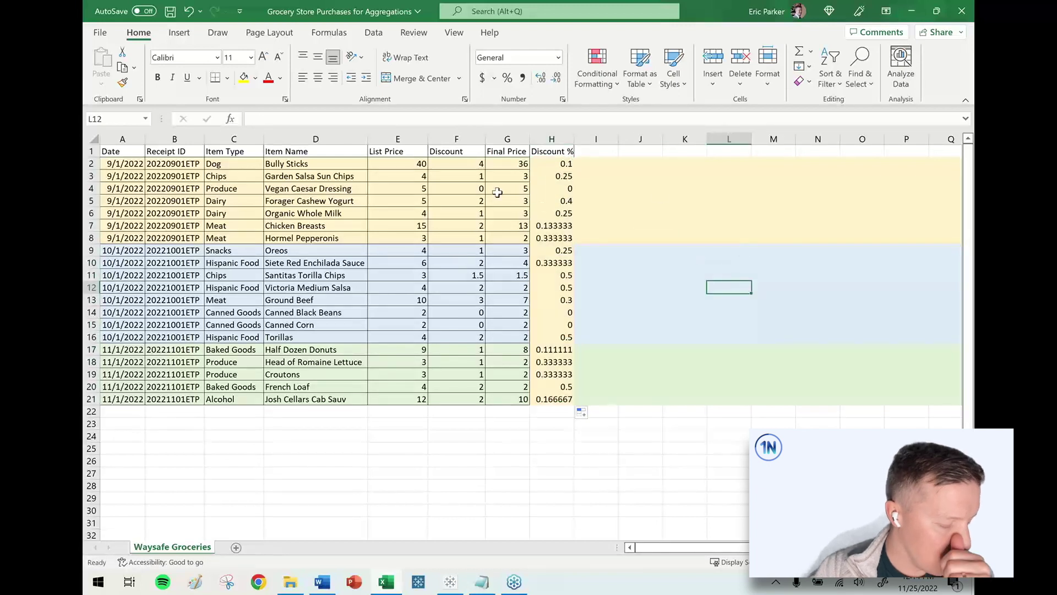
{"action": "left_click", "coordinate": [560, 166]}
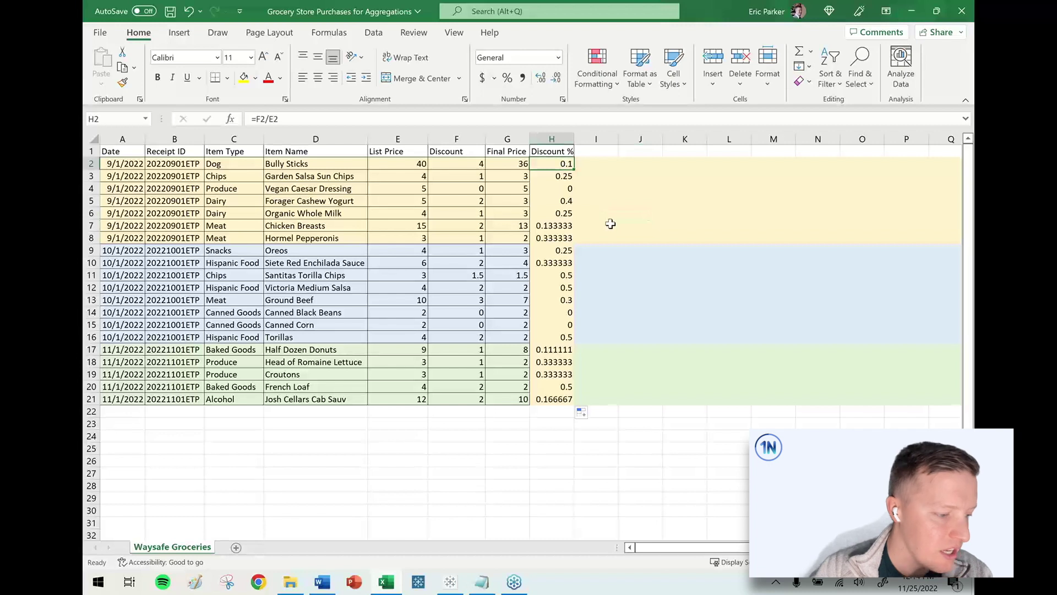
{"action": "left_click", "coordinate": [562, 182]}
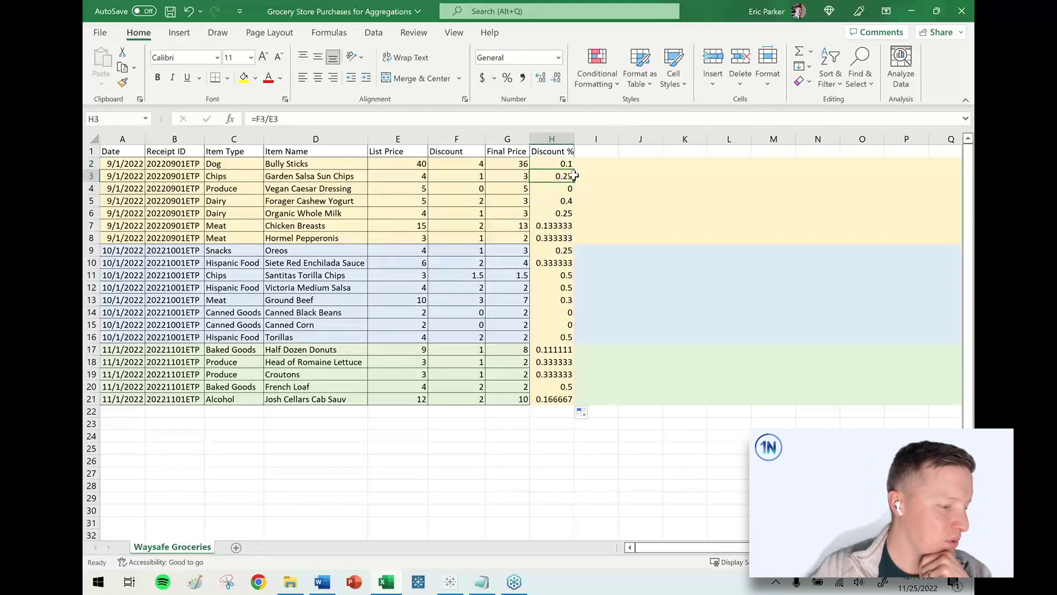
{"action": "left_click", "coordinate": [563, 189]}
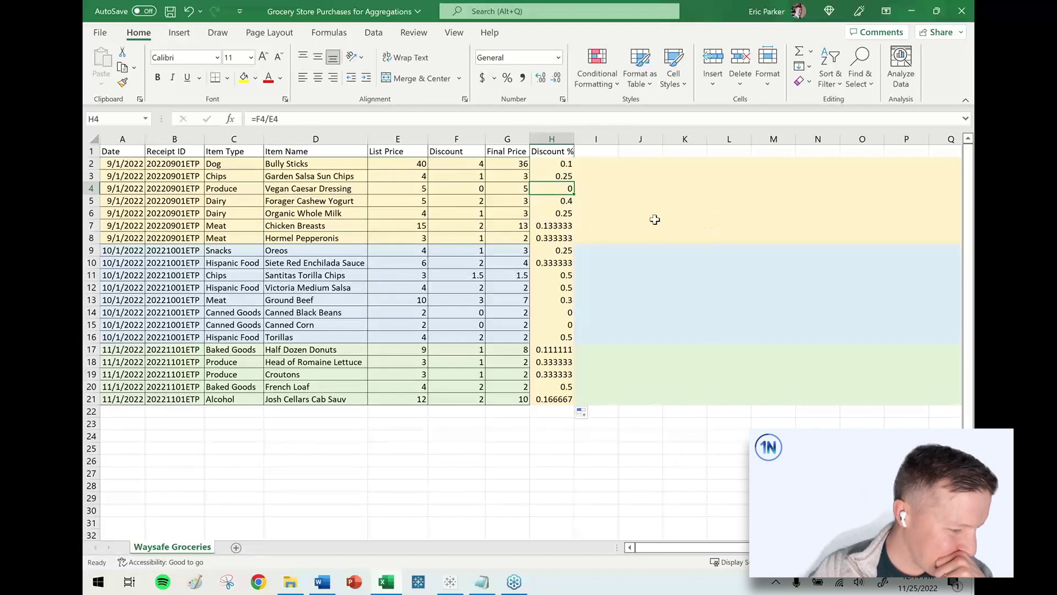
{"action": "left_click", "coordinate": [553, 163]}
{"action": "left_click_drag", "start_coordinate": [554, 174], "coordinate": [557, 238]}
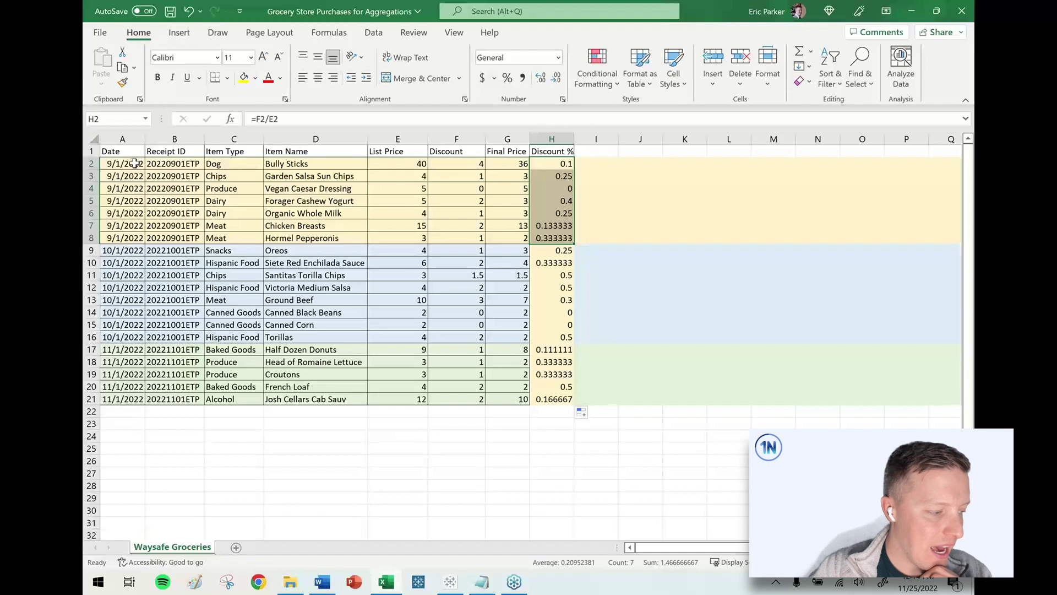
{"action": "left_click_drag", "start_coordinate": [137, 163], "coordinate": [559, 238]}
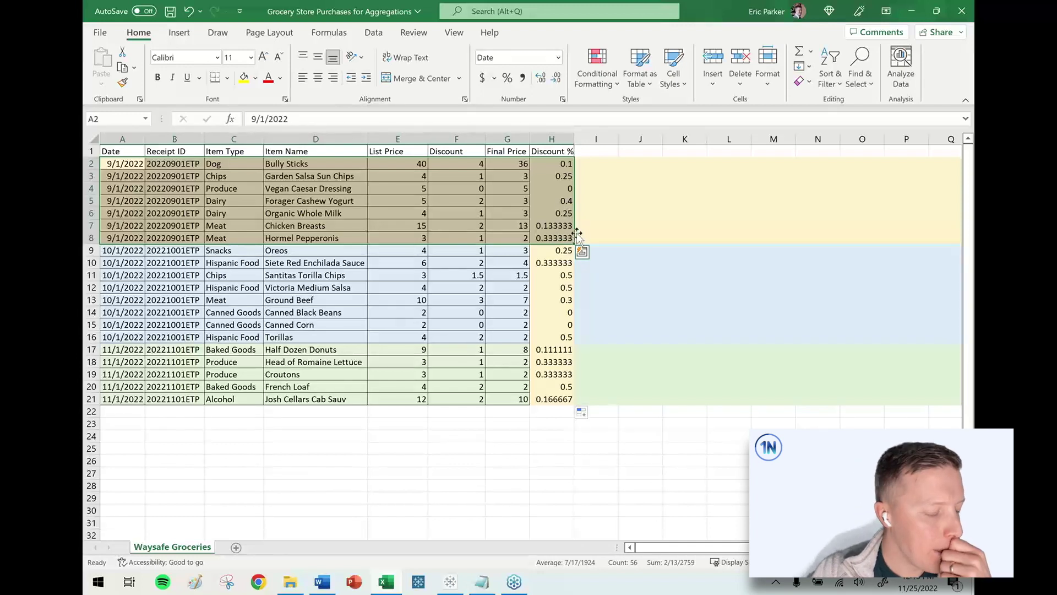
{"action": "left_click", "coordinate": [603, 237]}
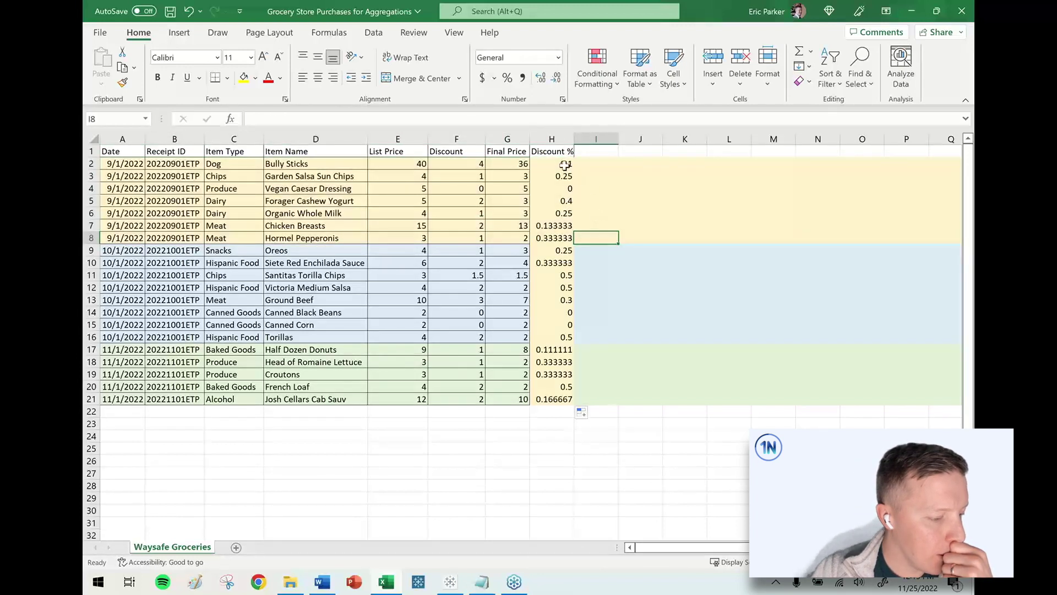
Label I4 'SUM of Discount' and enter =SUM(H2:H8) in J4, giving 1.466667.
{"action": "left_click", "coordinate": [609, 190]}
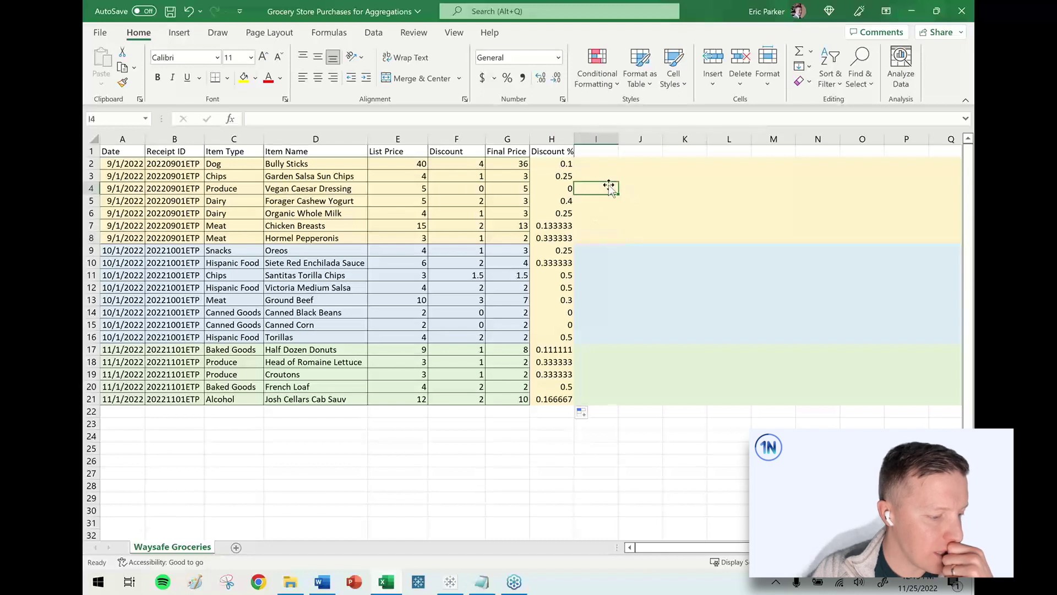
{"action": "type", "text": "SUM"}
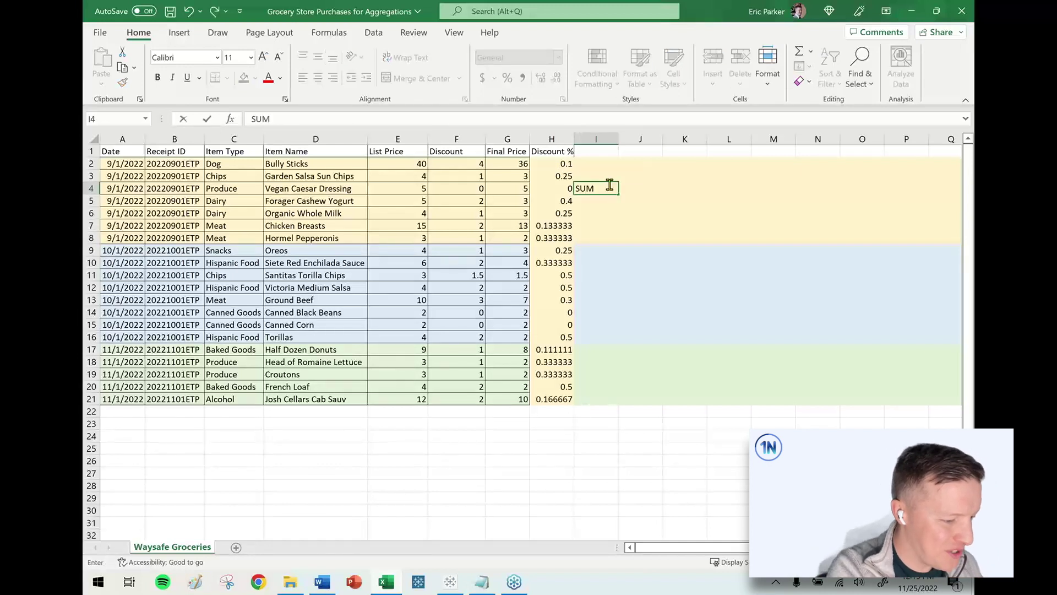
{"action": "type", "text": " of Discount"}
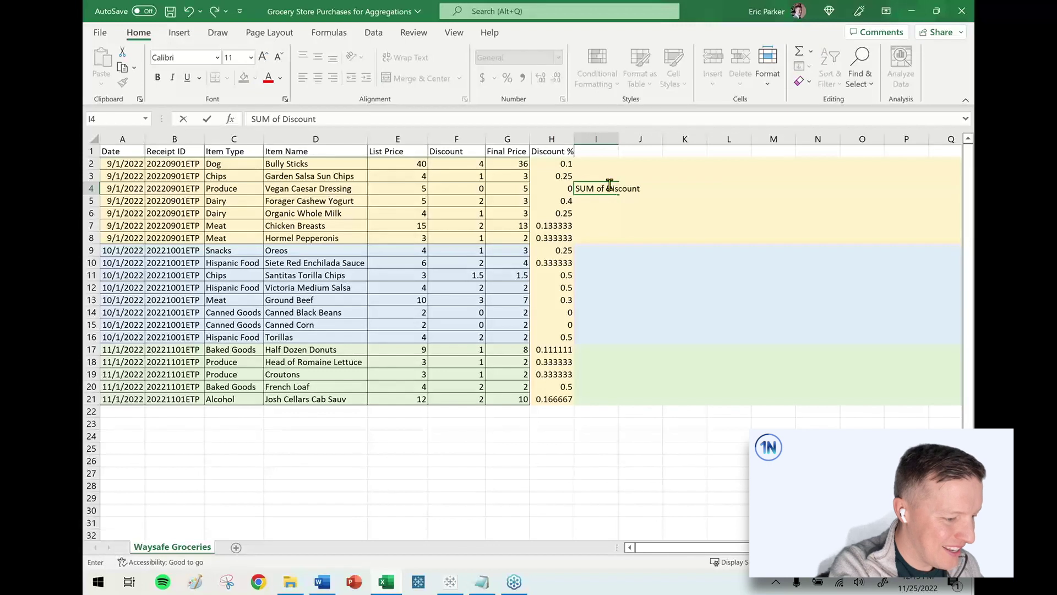
{"action": "key", "text": "Tab"}
{"action": "type", "text": "="}
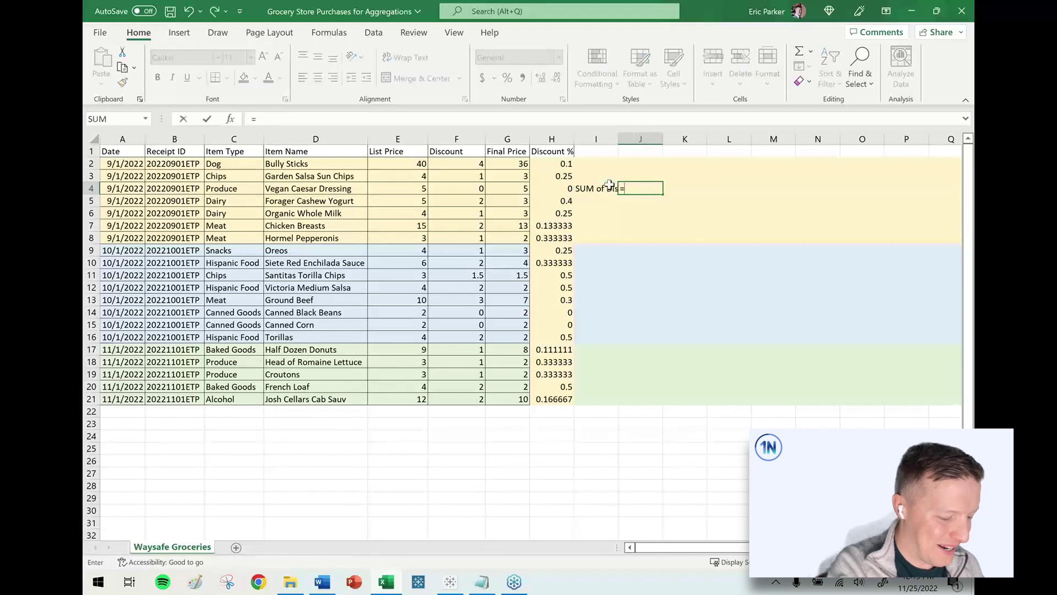
{"action": "type", "text": "SUM("}
{"action": "left_click_drag", "start_coordinate": [550, 163], "coordinate": [550, 237]}
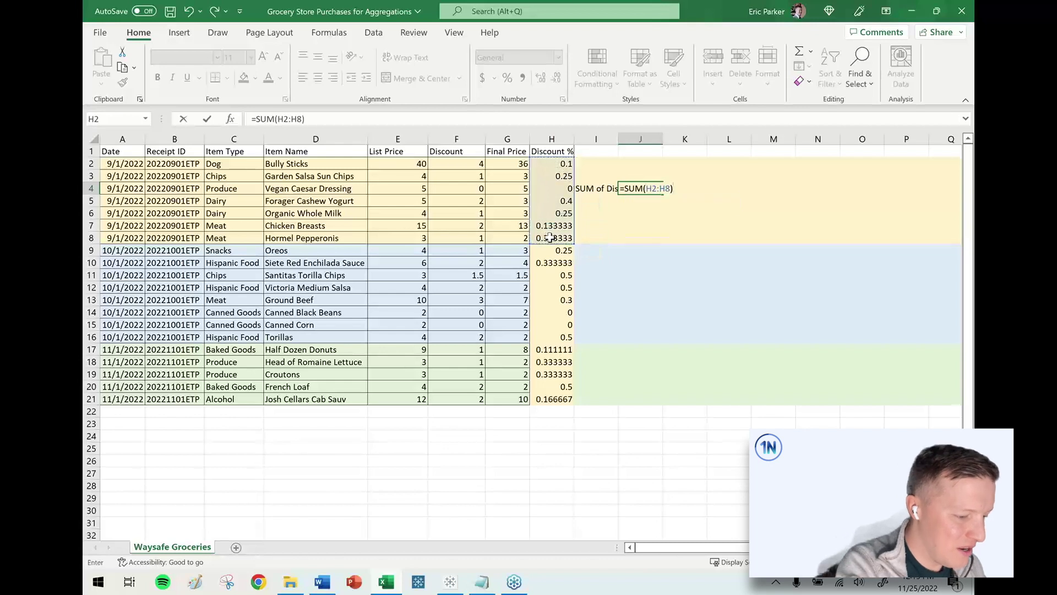
{"action": "key", "text": "Return"}
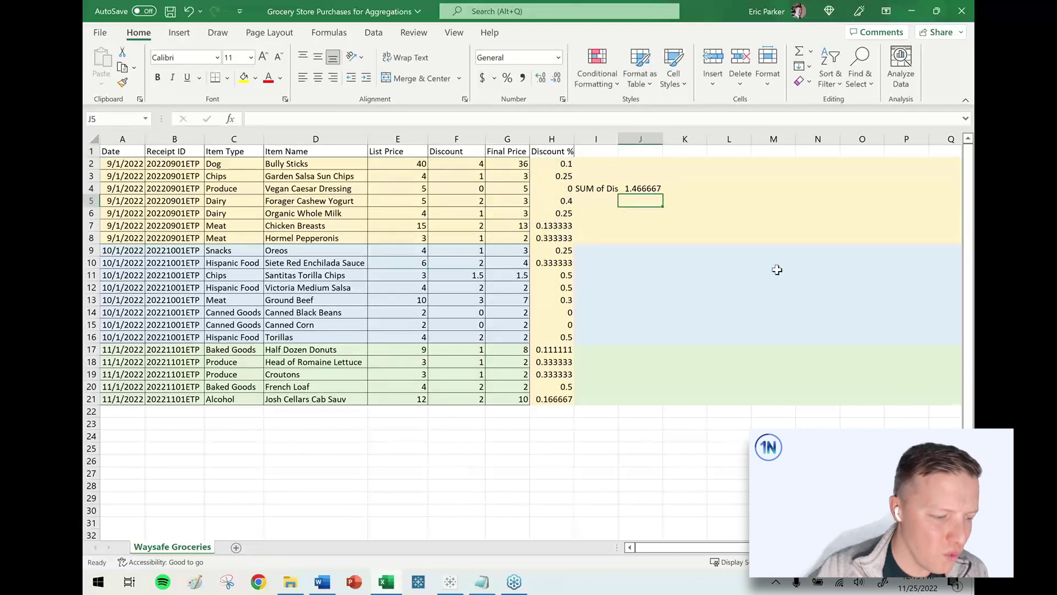
{"action": "left_click", "coordinate": [447, 588]}
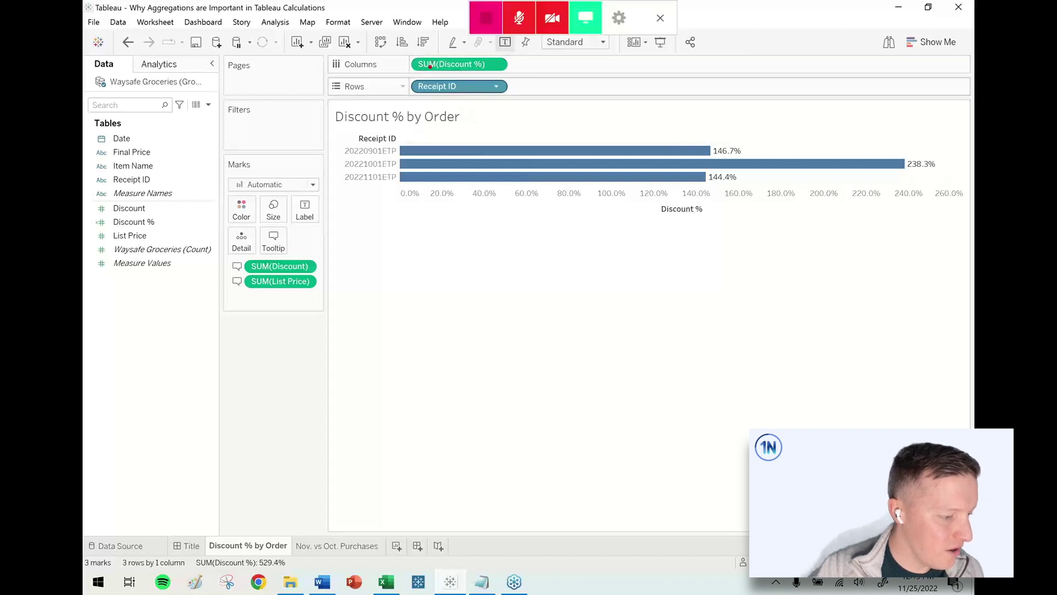
Leave the Tableau chart and bring the Excel grocery sheet back with Alt+Tab.
{"action": "mouse_move", "coordinate": [429, 70]}
{"action": "left_mouse_down"}
{"action": "mouse_move", "coordinate": [429, 125]}
{"action": "mouse_move", "coordinate": [459, 72]}
{"action": "mouse_move", "coordinate": [461, 132]}
{"action": "left_mouse_up"}
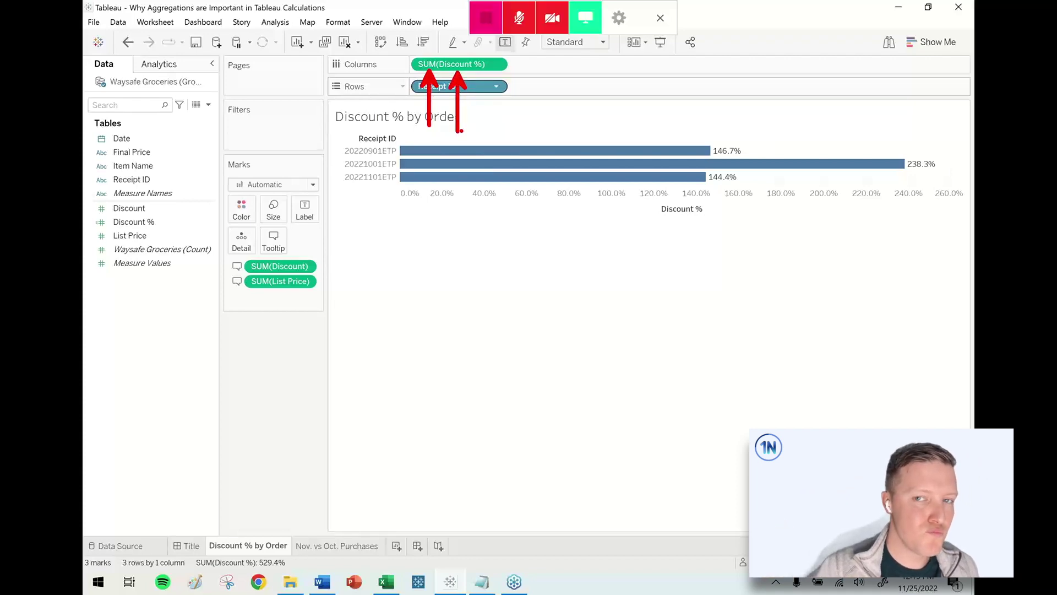
{"action": "key", "text": "alt+Tab"}
Label I5 'AVG of Discount %' and enter =AVERAGE(H2:H8) in J5, returning 0.209524.
{"action": "left_click", "coordinate": [591, 203]}
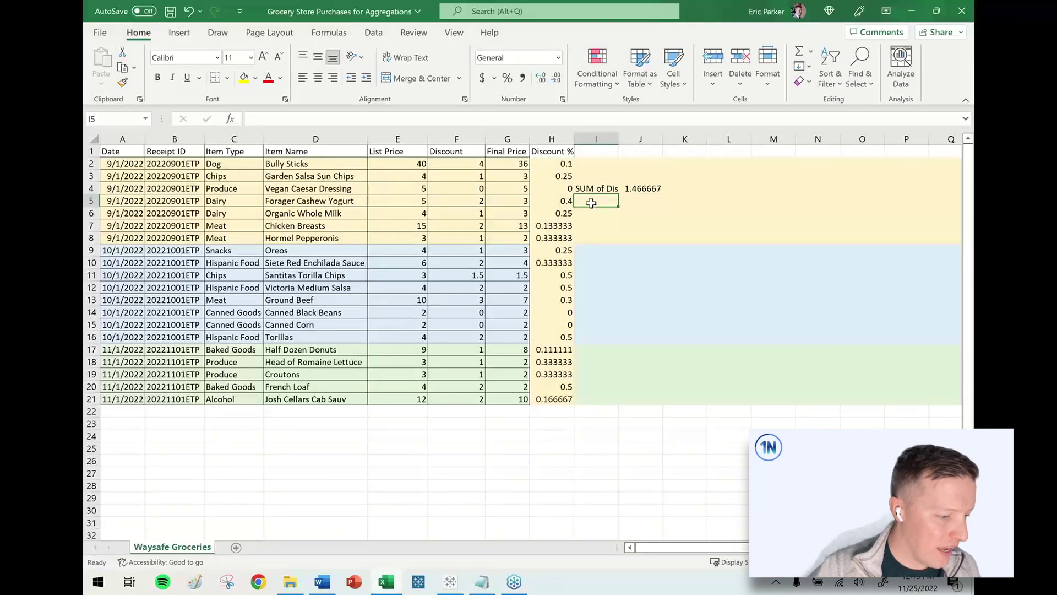
{"action": "type", "text": "AVG of"}
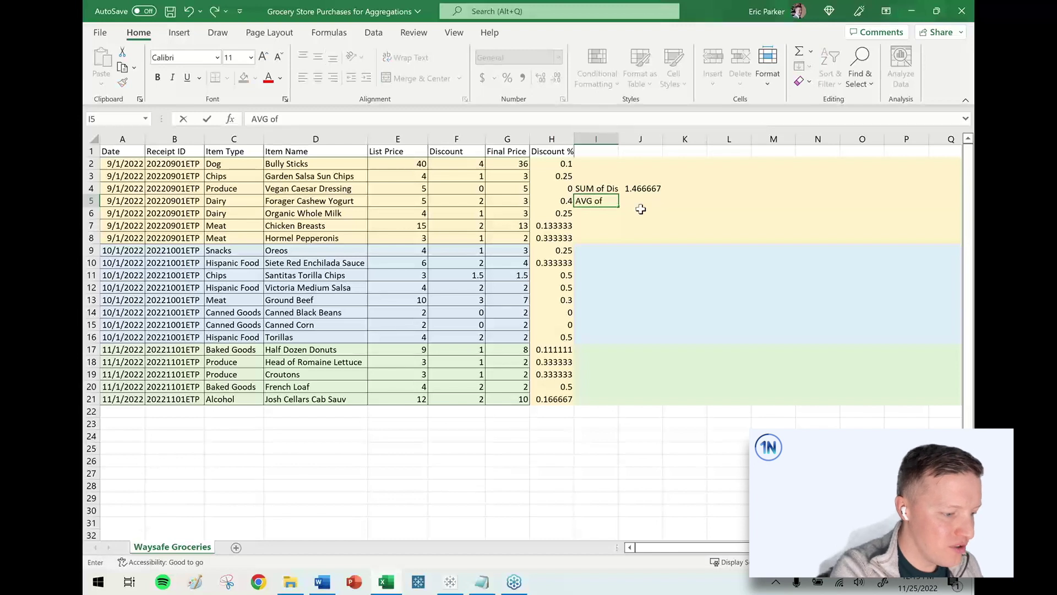
{"action": "type", "text": " Discount %"}
{"action": "key", "text": "Tab"}
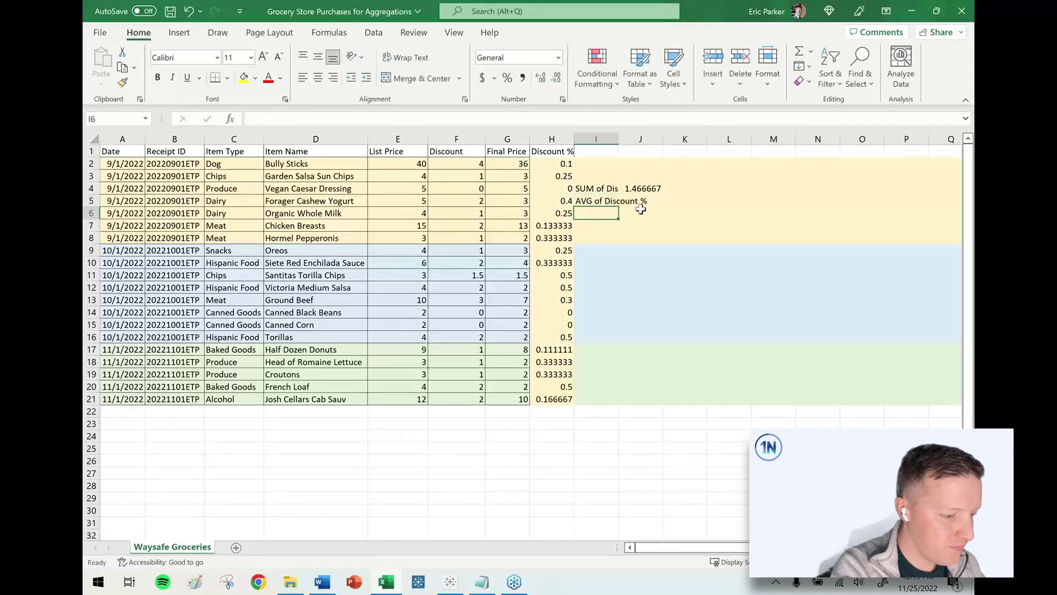
{"action": "type", "text": "=AVERAGE("}
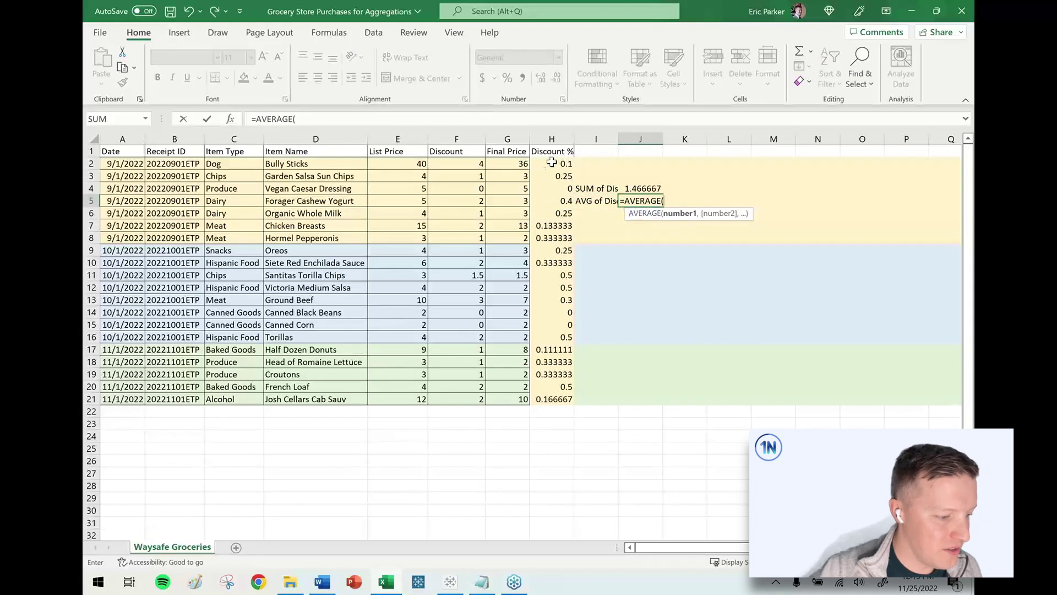
{"action": "left_click_drag", "start_coordinate": [548, 164], "coordinate": [561, 238]}
{"action": "type", "text": ")\\"}
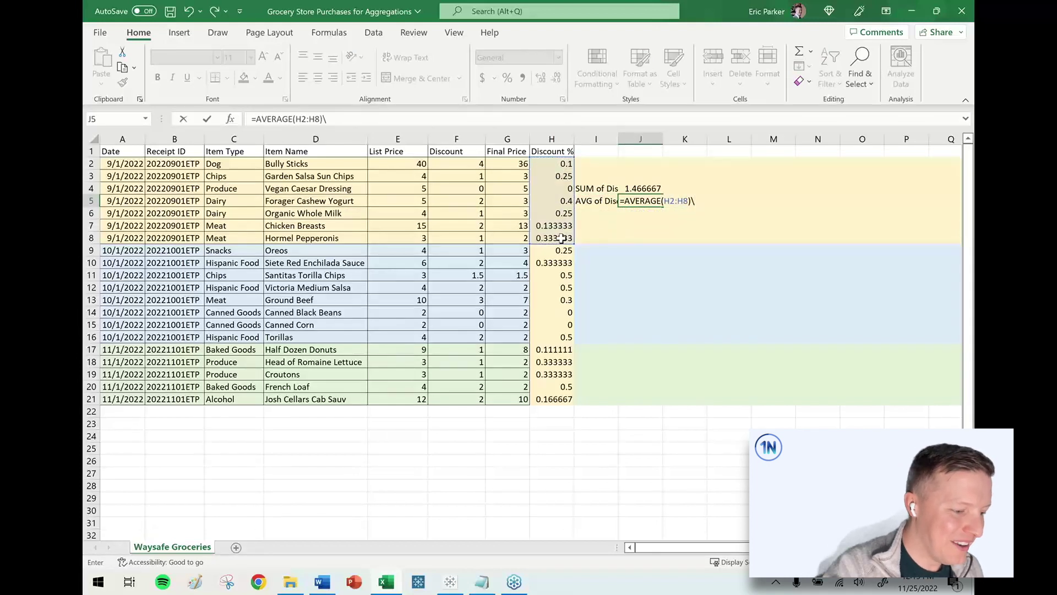
{"action": "key", "text": "Return"}
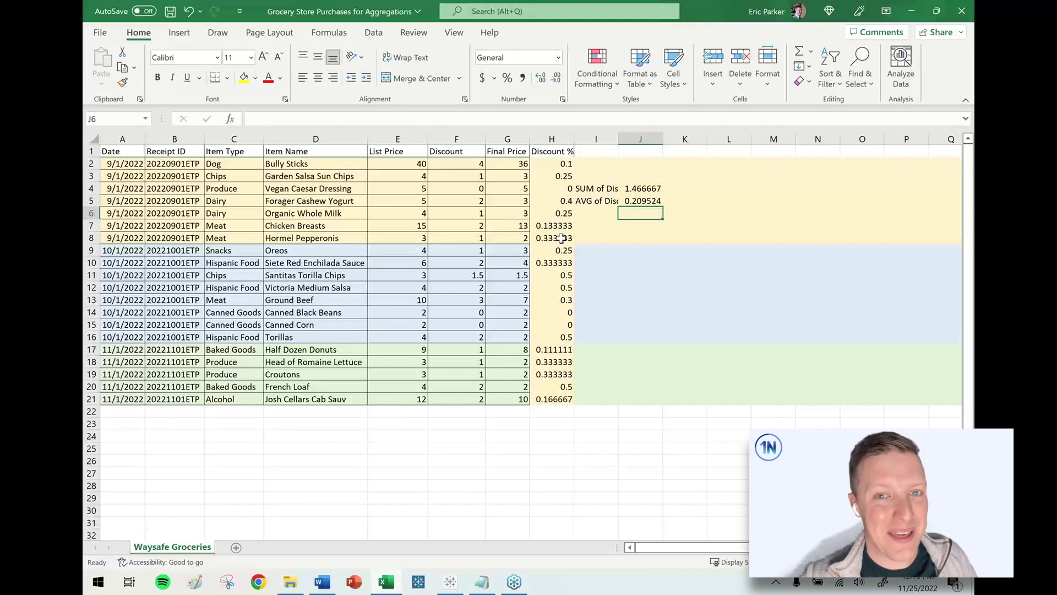
{"action": "left_click", "coordinate": [585, 215]}
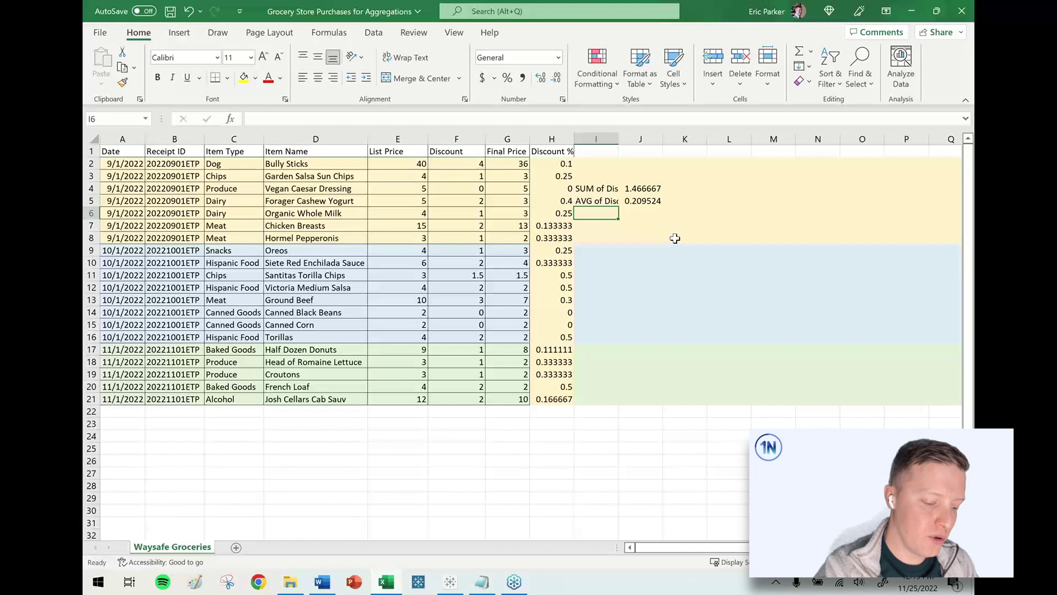
Enter =SUM(F2:F8)/SUM(E2:E8) in I6, giving the 0.144737 discount ratio.
{"action": "type", "text": "=SUM("}
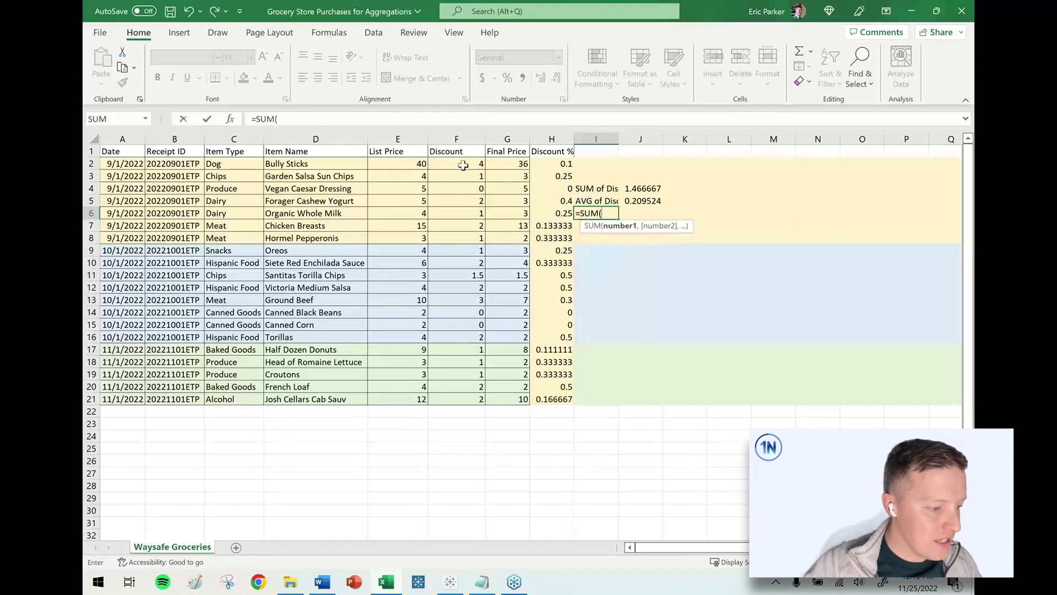
{"action": "left_click_drag", "start_coordinate": [466, 163], "coordinate": [483, 238]}
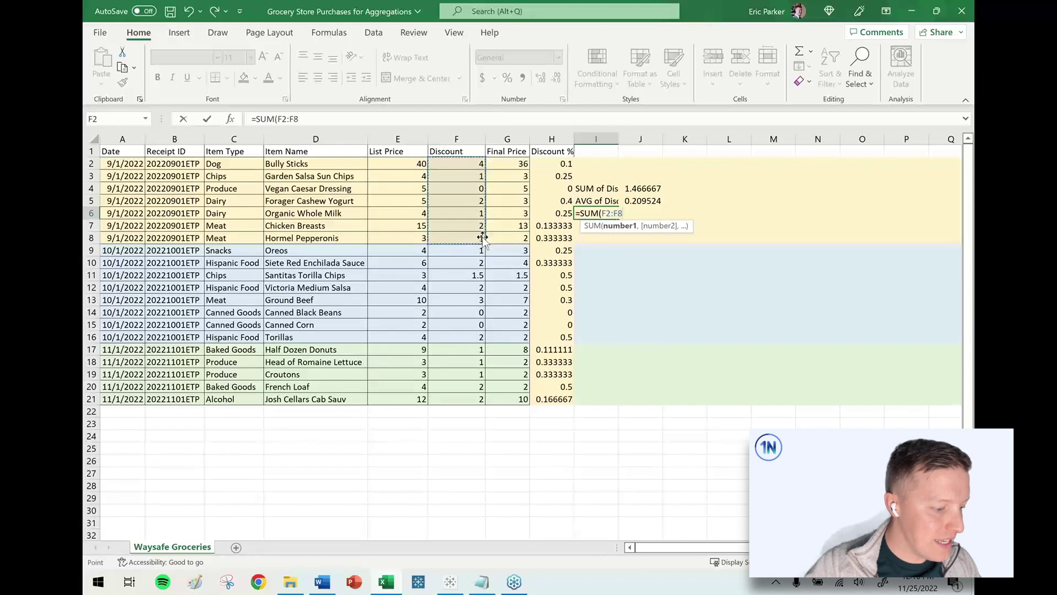
{"action": "type", "text": ")/SUM("}
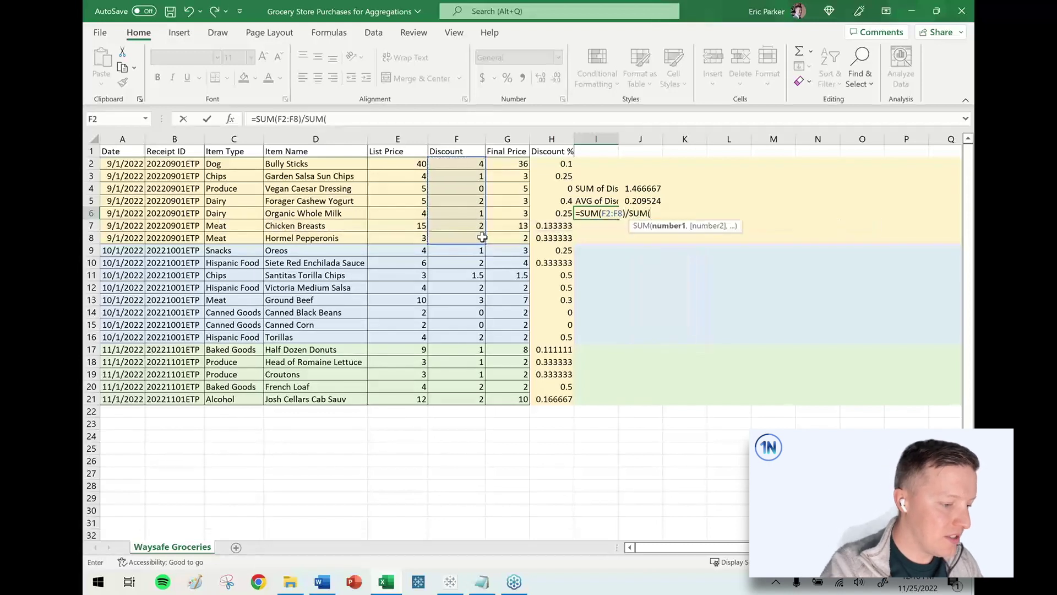
{"action": "left_click", "coordinate": [403, 165]}
{"action": "left_click_drag", "start_coordinate": [402, 164], "coordinate": [421, 243]}
{"action": "type", "text": ")"}
{"action": "key", "text": "Return"}
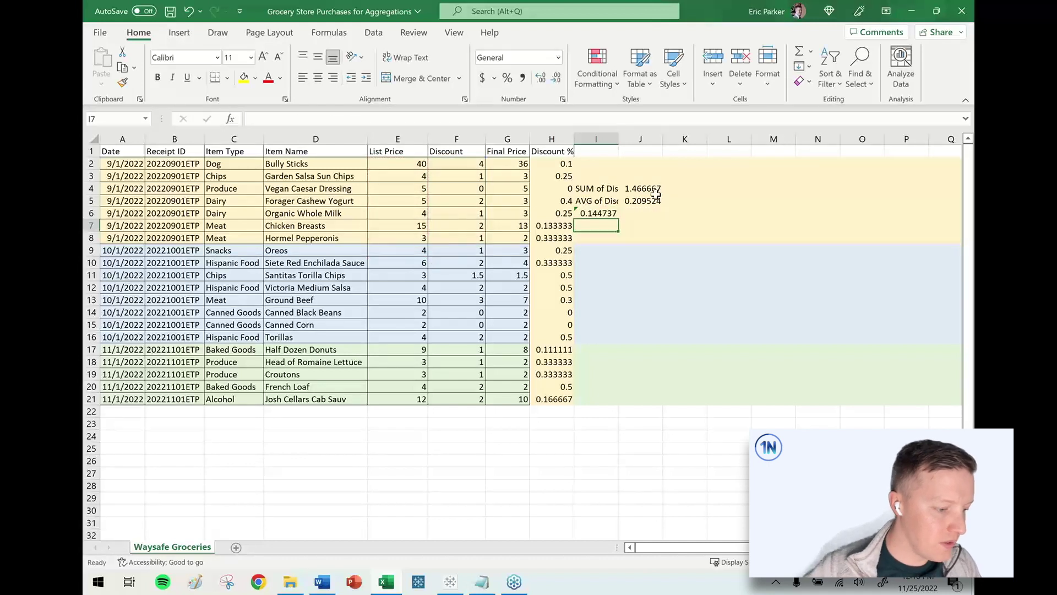
{"action": "left_click", "coordinate": [612, 212]}
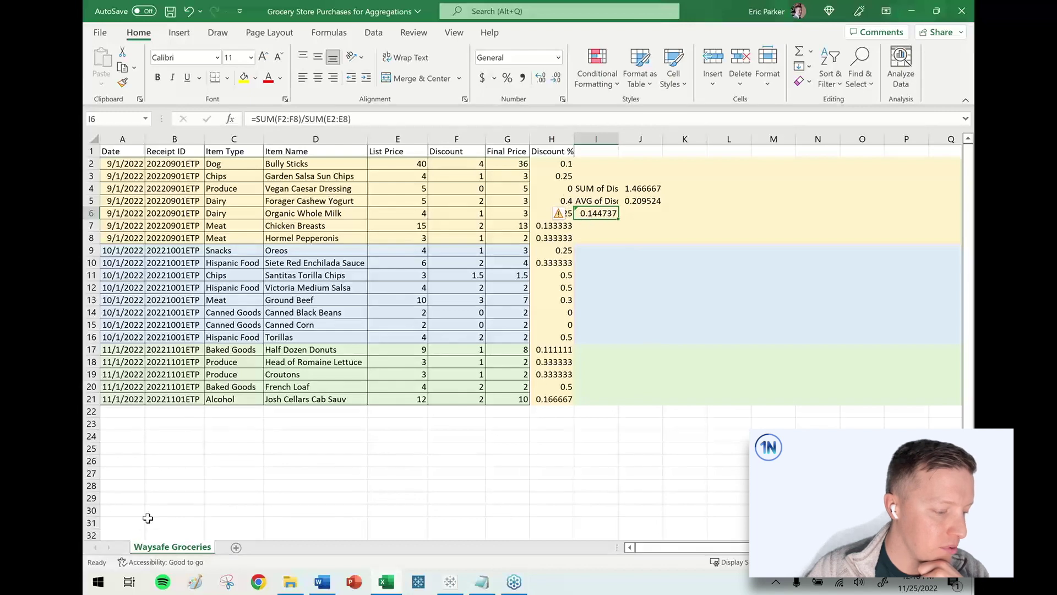
Launch Calculator from the Start search and place it over the sheet.
{"action": "left_click", "coordinate": [98, 582]}
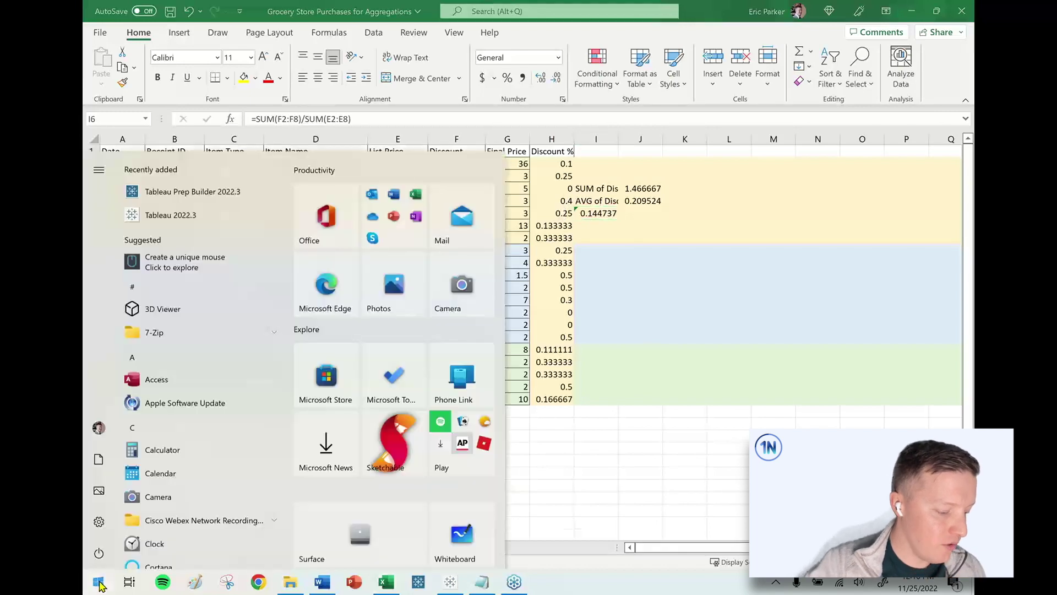
{"action": "type", "text": "calc"}
{"action": "key", "text": "Return"}
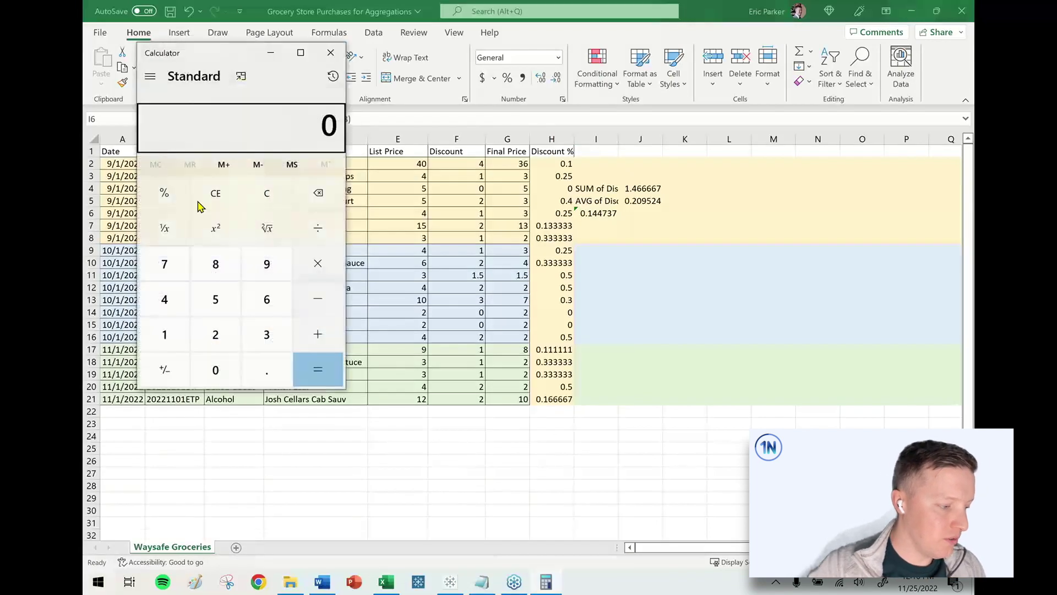
{"action": "left_click_drag", "start_coordinate": [245, 59], "coordinate": [563, 137]}
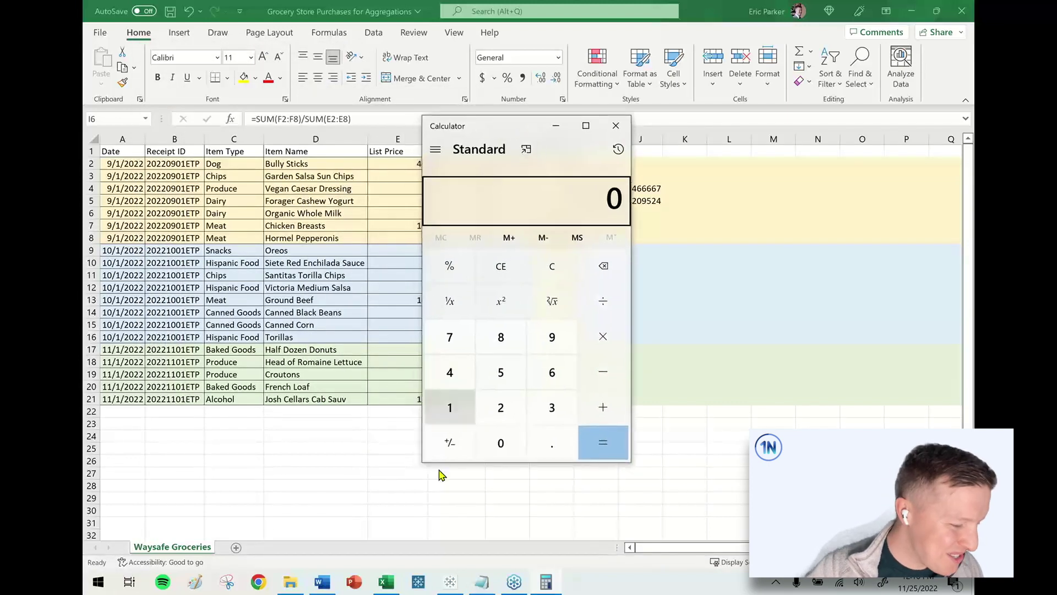
Compute 11 ÷ 76 = 0.1447368421052632, then move Calculator aside to compare.
{"action": "double_click", "coordinate": [450, 411]}
{"action": "left_click", "coordinate": [606, 303]}
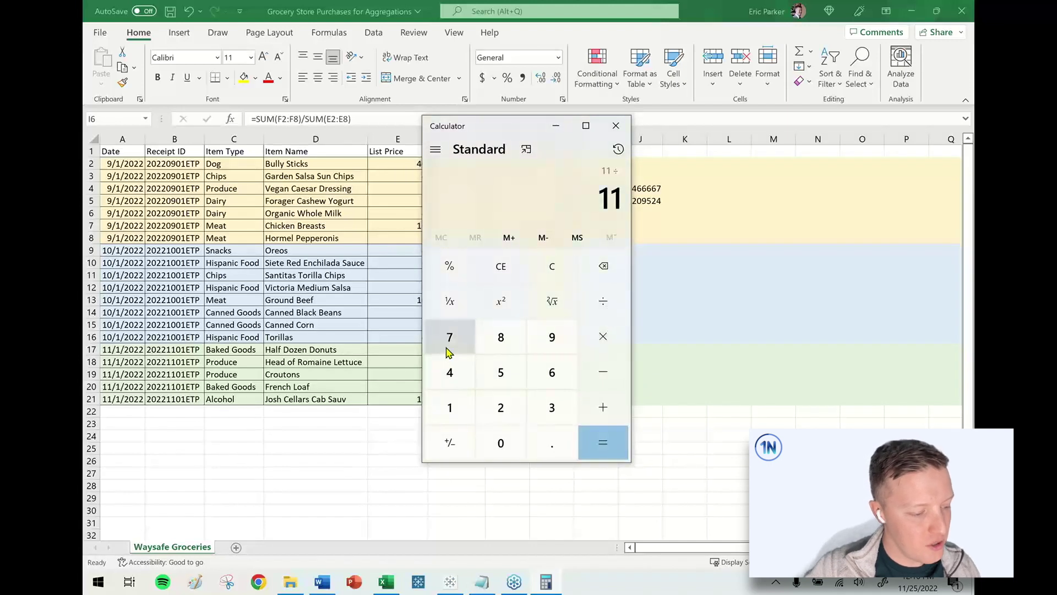
{"action": "left_click", "coordinate": [449, 350]}
{"action": "left_click", "coordinate": [551, 372]}
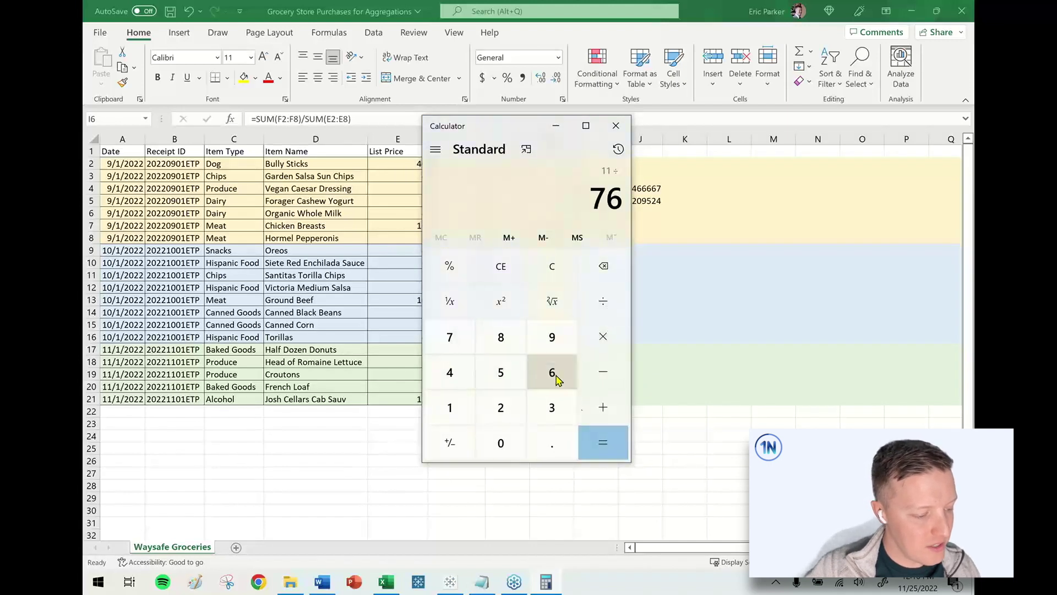
{"action": "left_click", "coordinate": [599, 450]}
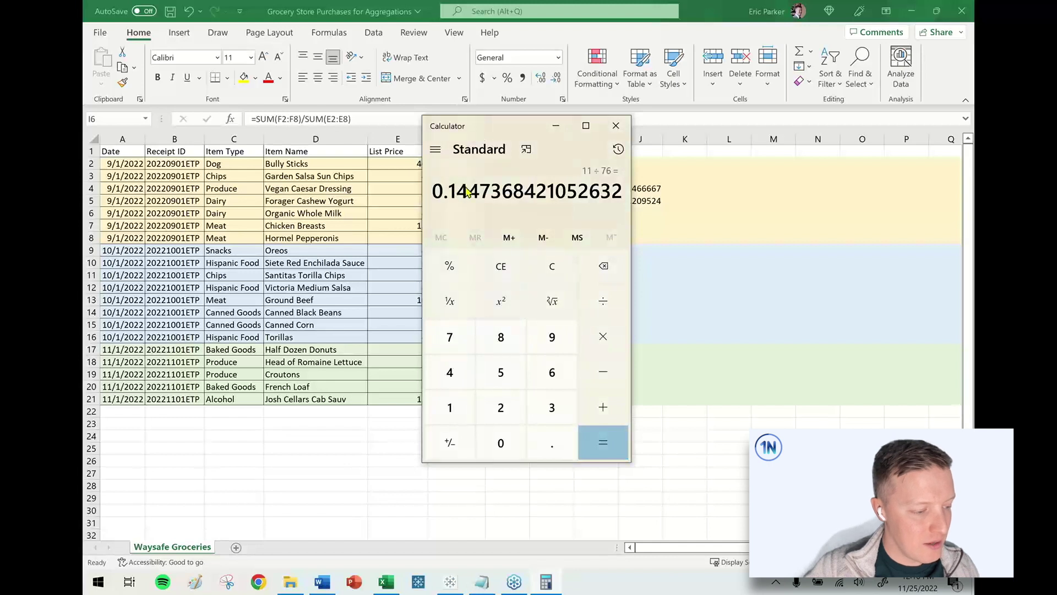
{"action": "left_click_drag", "start_coordinate": [491, 125], "coordinate": [767, 146]}
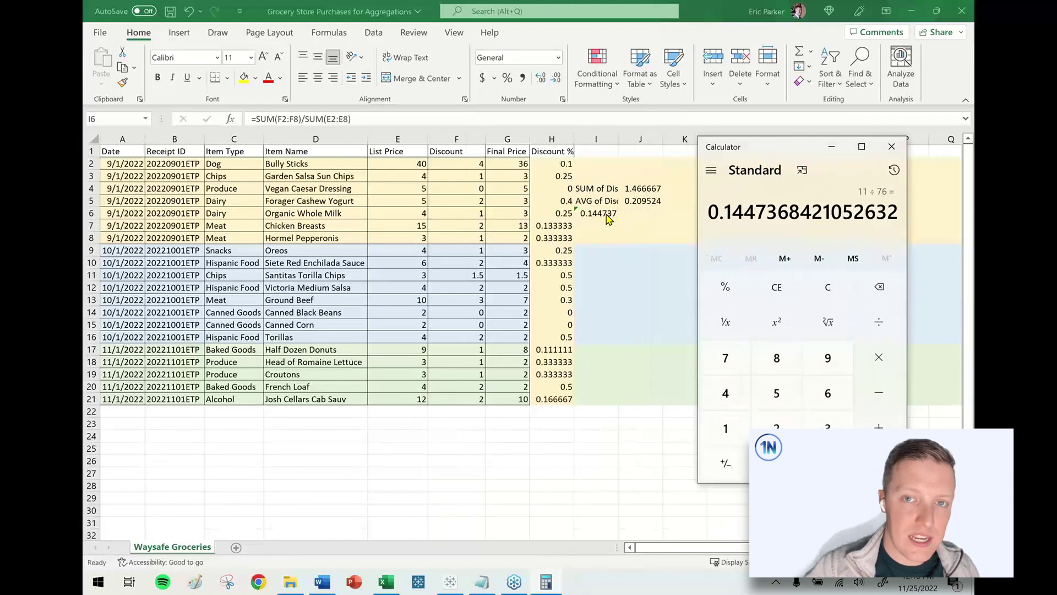
Switch the Discount % bars to Average, giving 21.0%, 29.8% and 28.9%.
{"action": "left_click", "coordinate": [450, 589]}
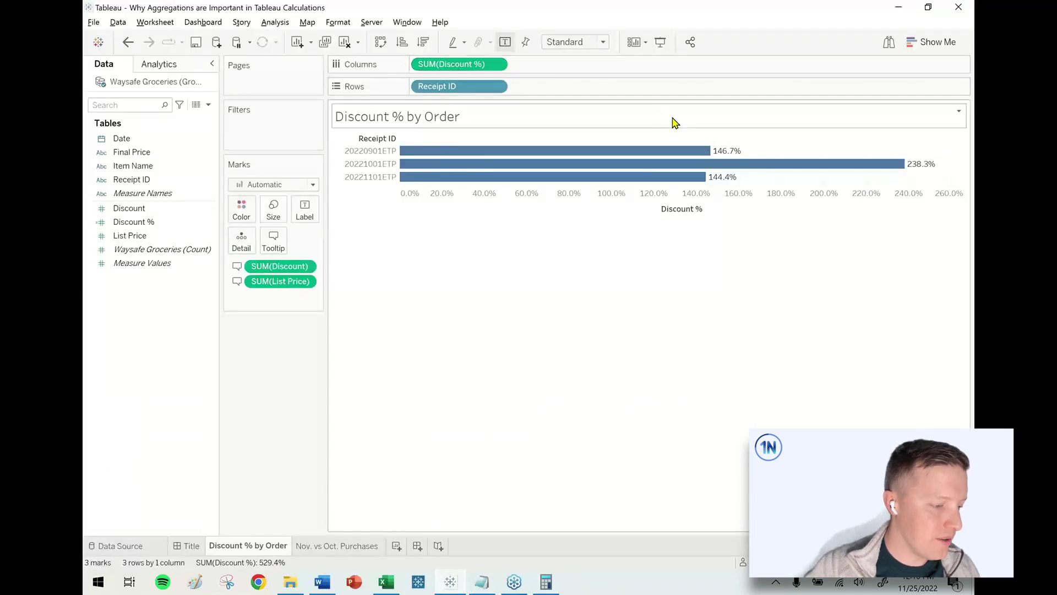
{"action": "left_click", "coordinate": [498, 65]}
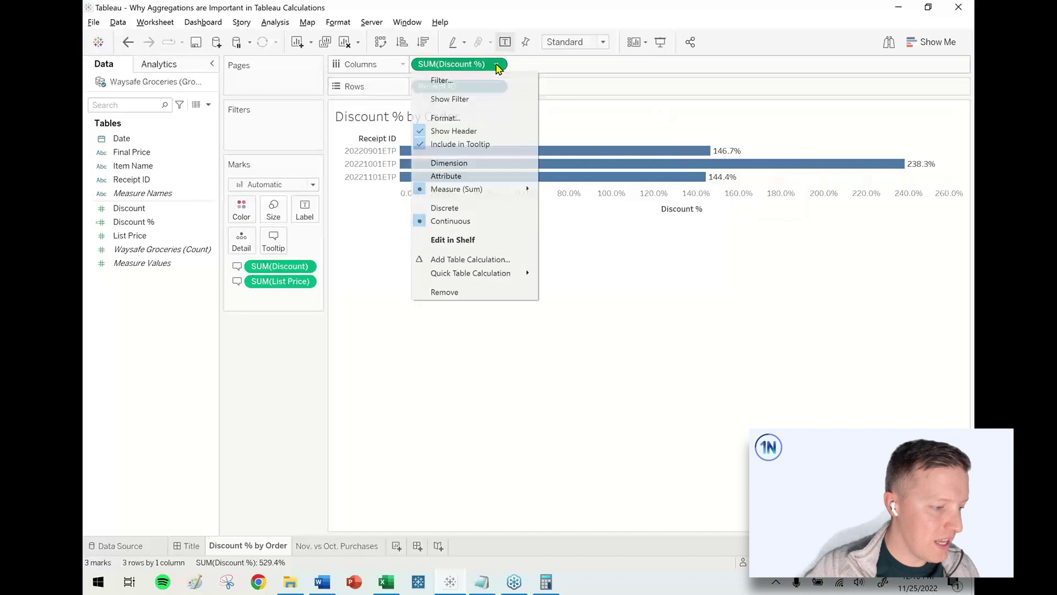
{"action": "mouse_move", "coordinate": [488, 190]}
{"action": "left_click", "coordinate": [570, 207]}
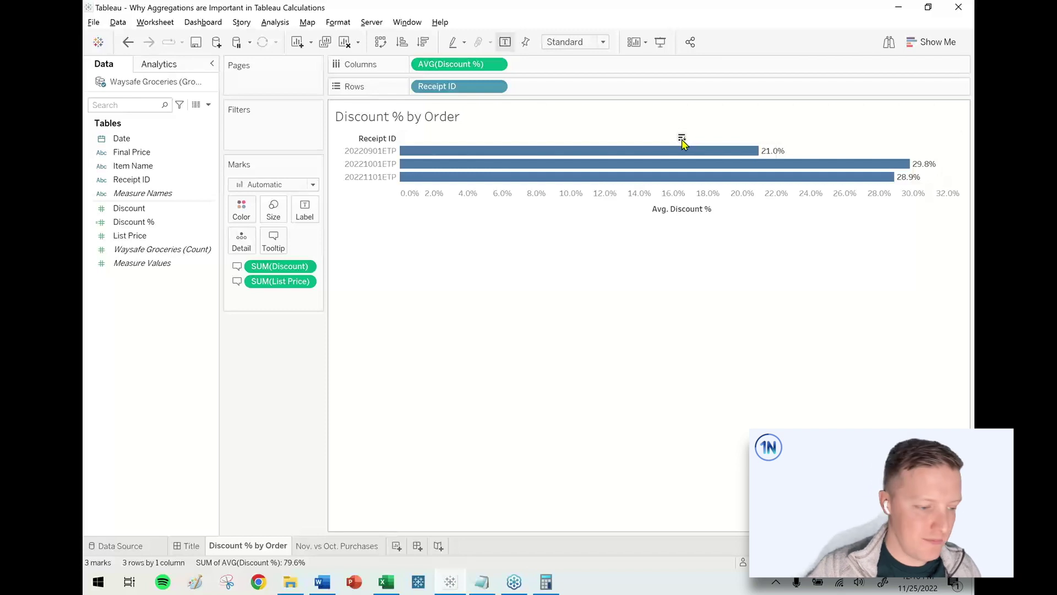
{"action": "left_click", "coordinate": [135, 222]}
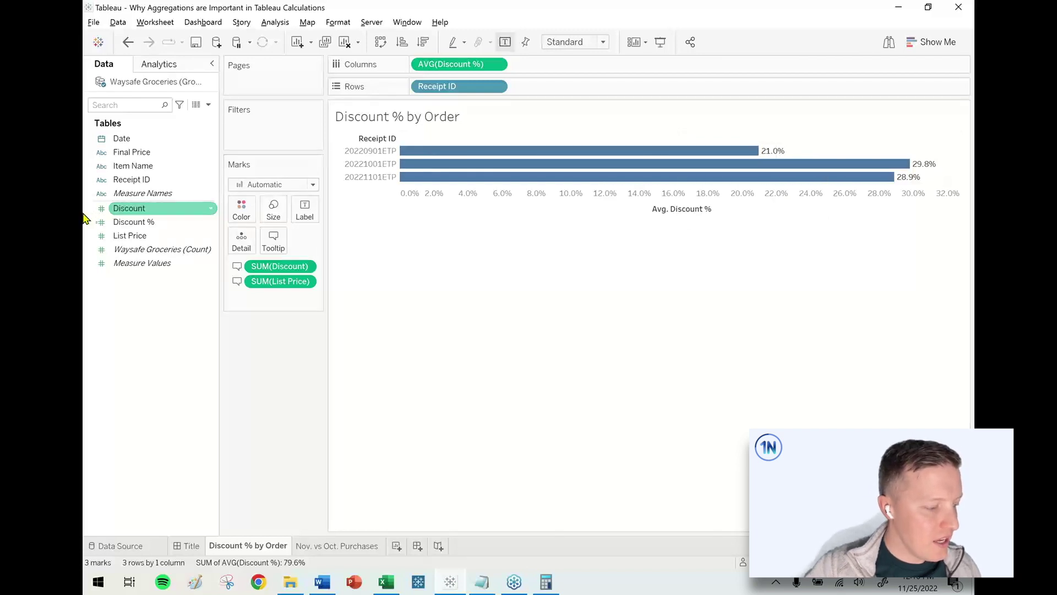
Open the Discount % calculation in the editor and review its formula.
{"action": "right_click", "coordinate": [137, 226]}
{"action": "left_click", "coordinate": [165, 294]}
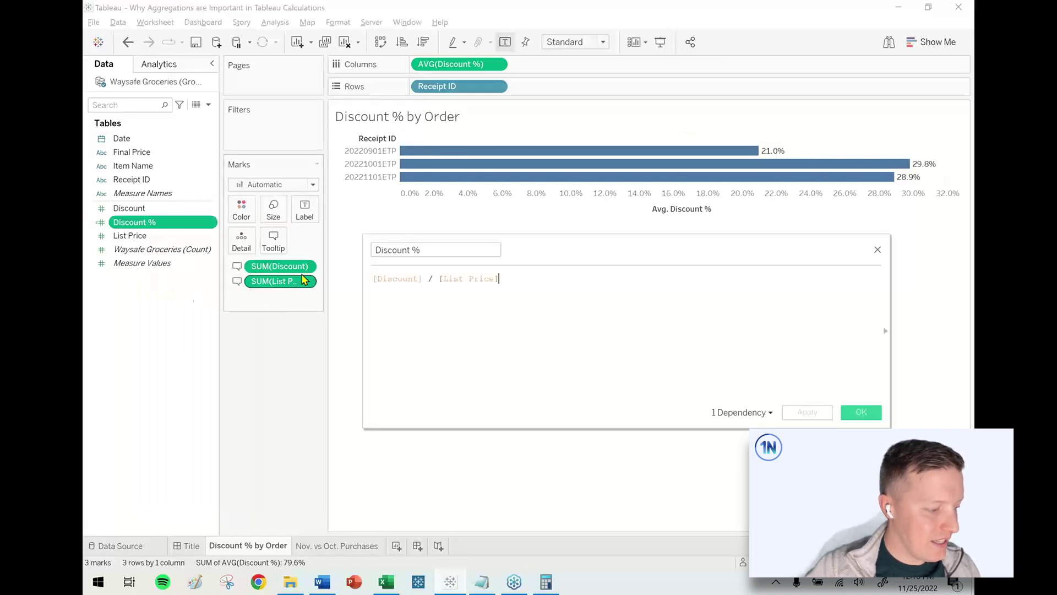
{"action": "scroll", "coordinate": [486, 319], "scroll_direction": "up", "scroll_amount": 3}
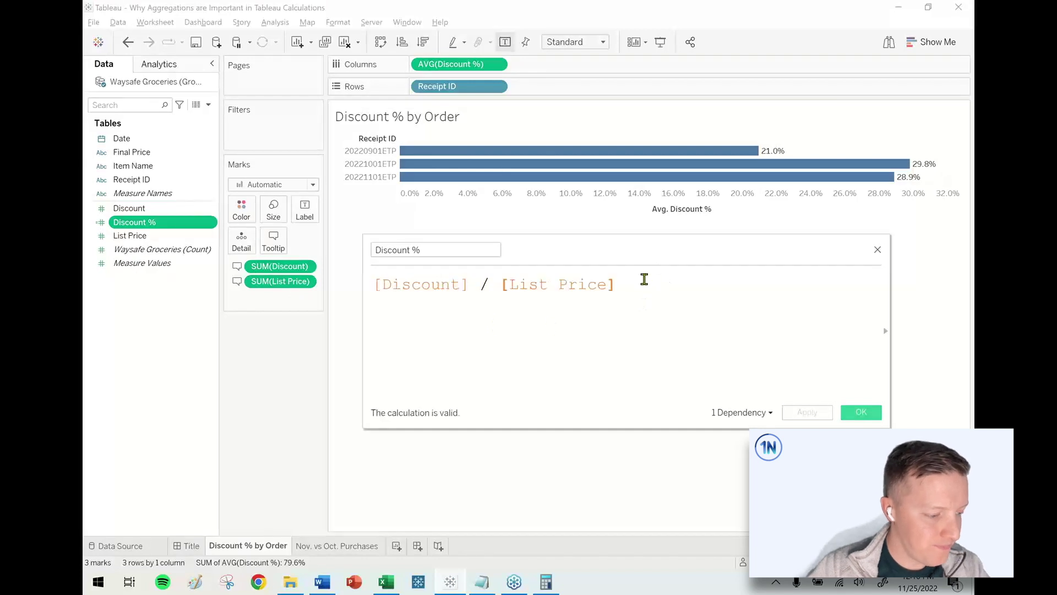
{"action": "left_click_drag", "start_coordinate": [645, 279], "coordinate": [369, 261]}
{"action": "left_click", "coordinate": [682, 347]}
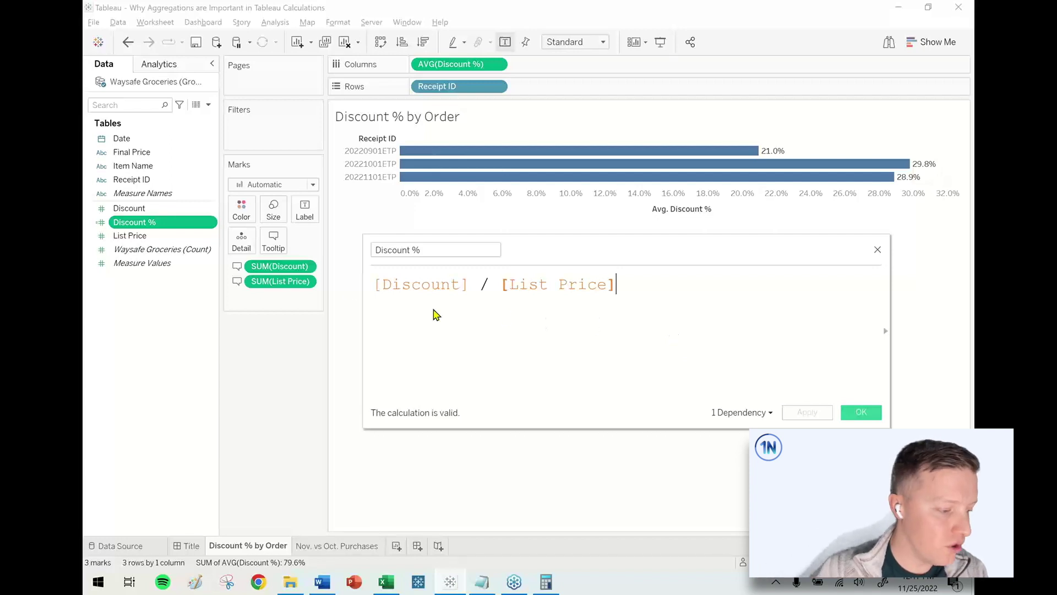
Rewrite the formula as SUM([Discount]) / SUM([List Price]), then bring Excel forward to compare.
{"action": "left_click", "coordinate": [375, 285]}
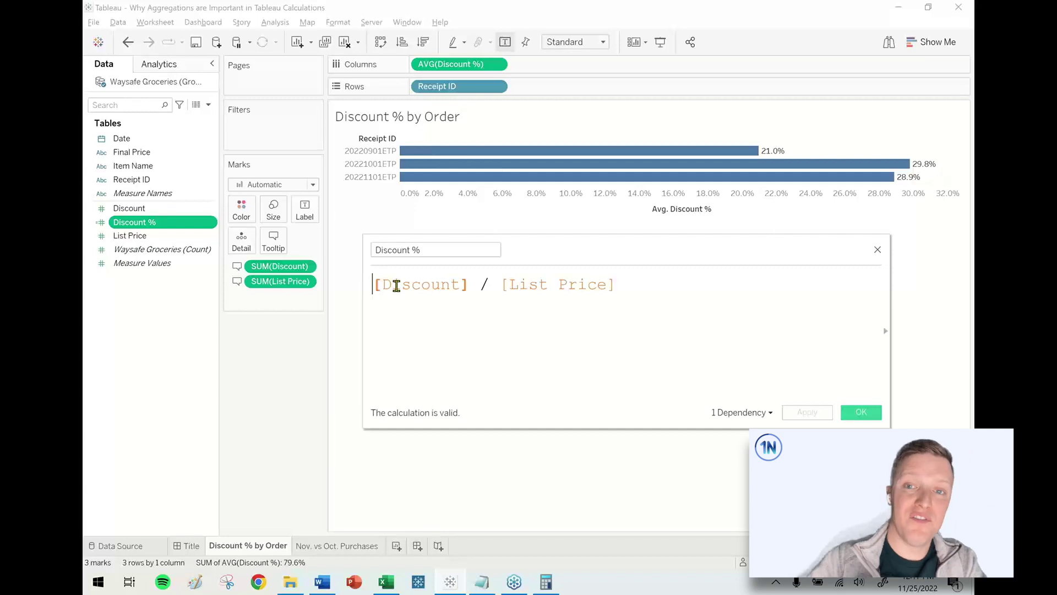
{"action": "type", "text": "SUM("}
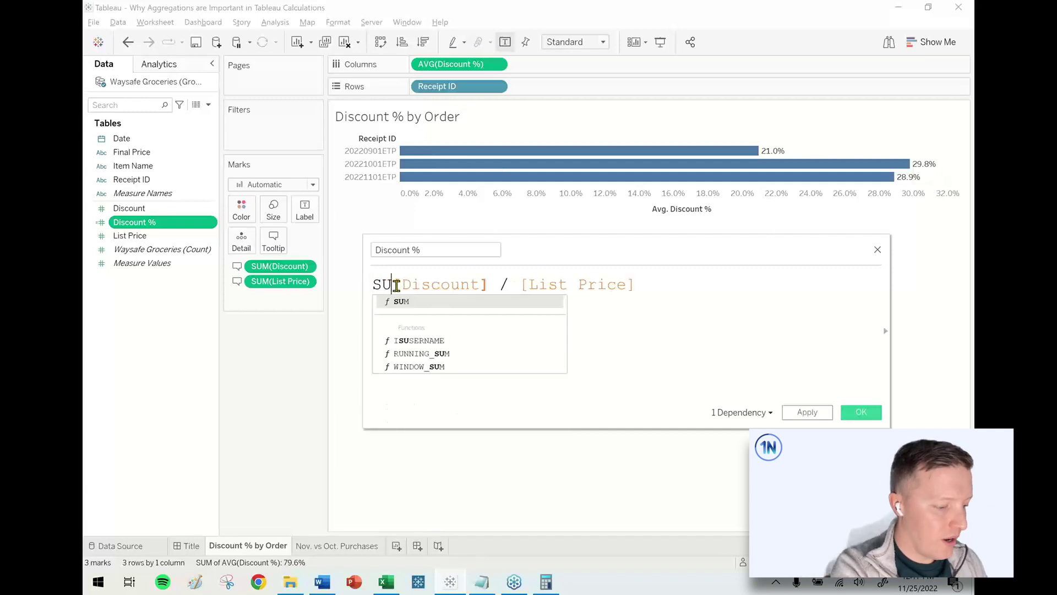
{"action": "left_click", "coordinate": [507, 284]}
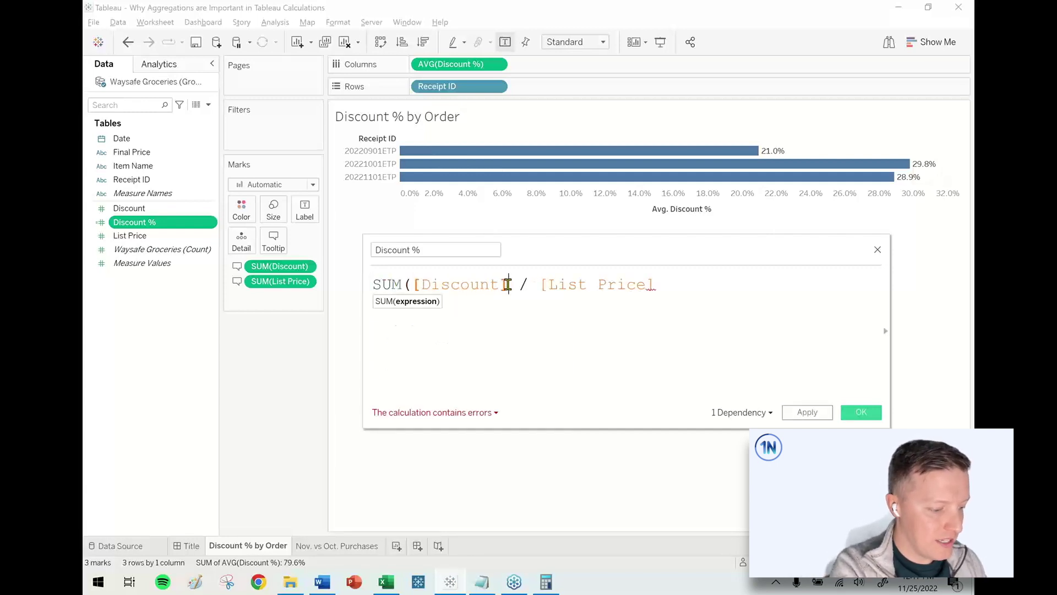
{"action": "type", "text": ")"}
{"action": "key", "text": "Right"}
{"action": "key", "text": "Right"}
{"action": "key", "text": "Right"}
{"action": "type", "text": "SUM("}
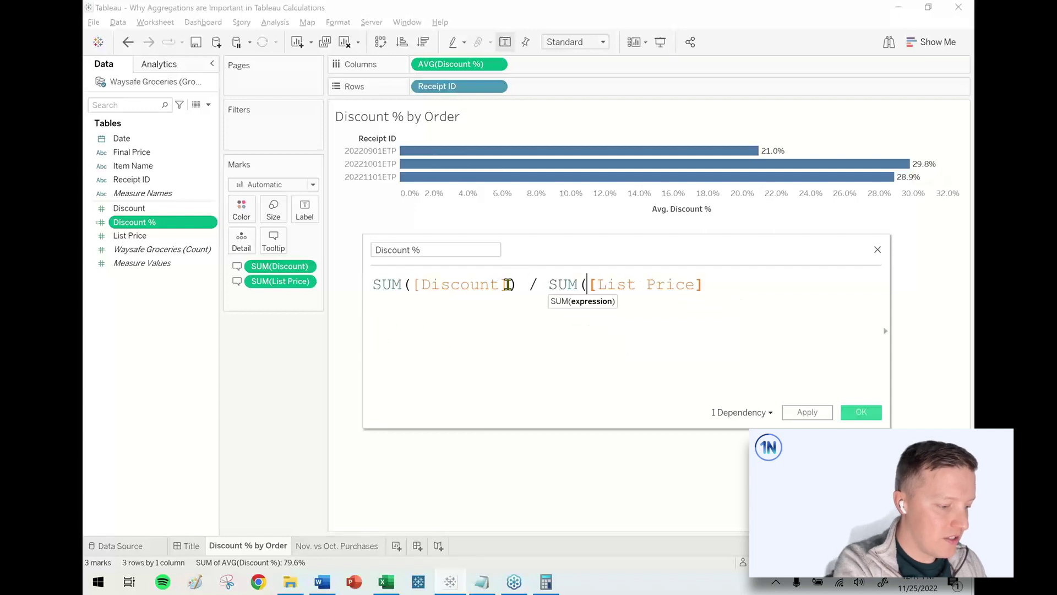
{"action": "left_click", "coordinate": [730, 289]}
{"action": "type", "text": ")"}
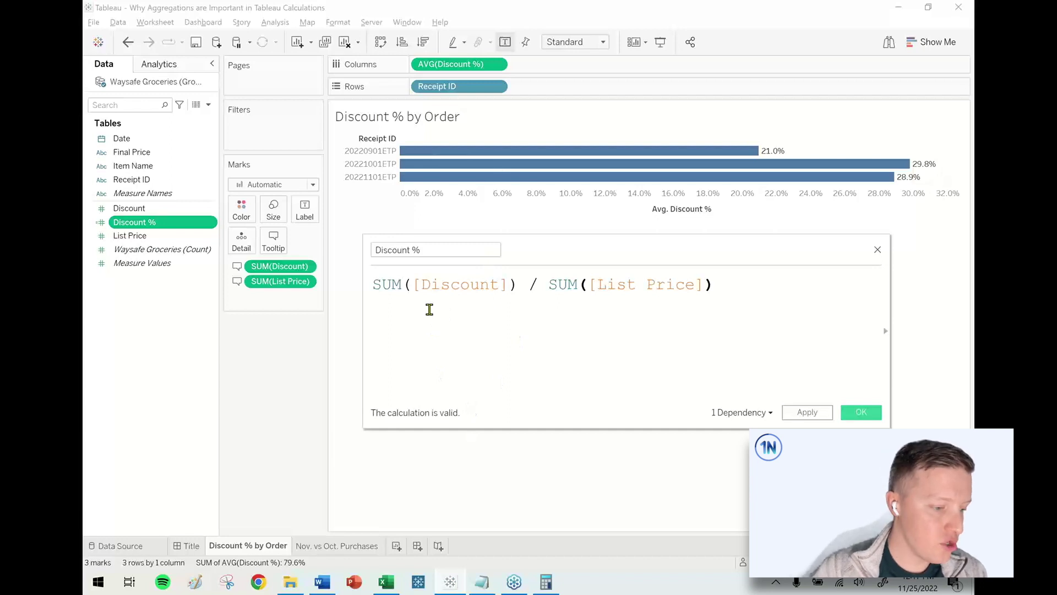
{"action": "mouse_move", "coordinate": [472, 156]}
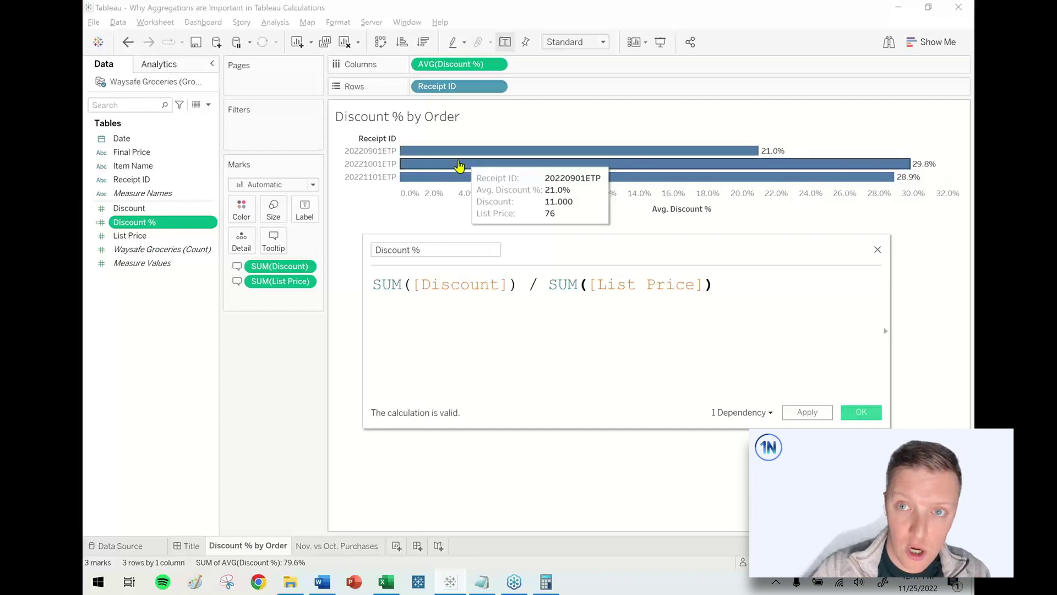
{"action": "left_click", "coordinate": [386, 582]}
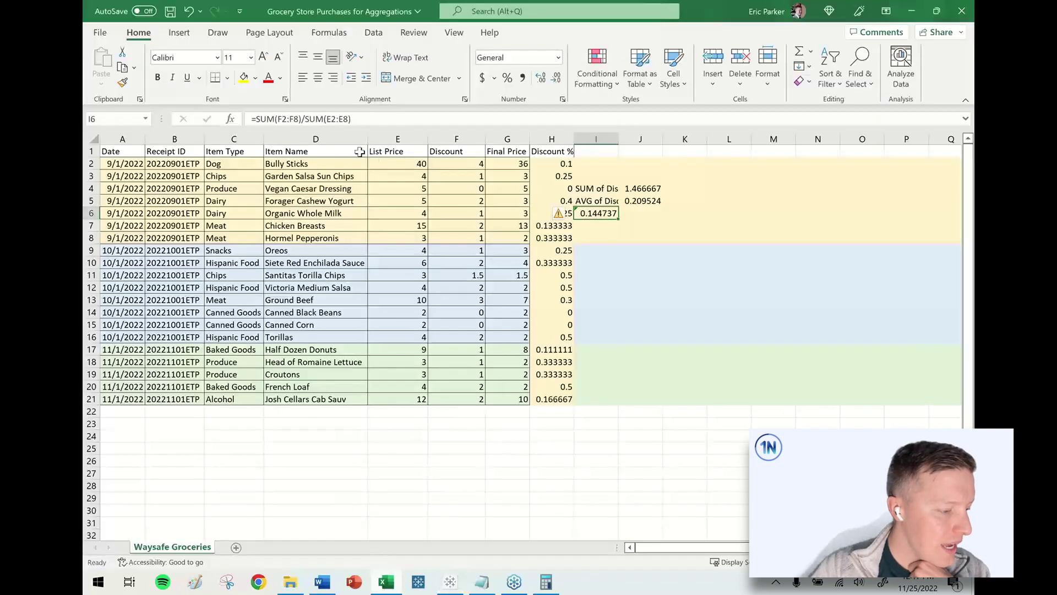
Check that the first order's List Price cells E2:E8 total 76, then return to Tableau.
{"action": "left_click_drag", "start_coordinate": [391, 164], "coordinate": [402, 242]}
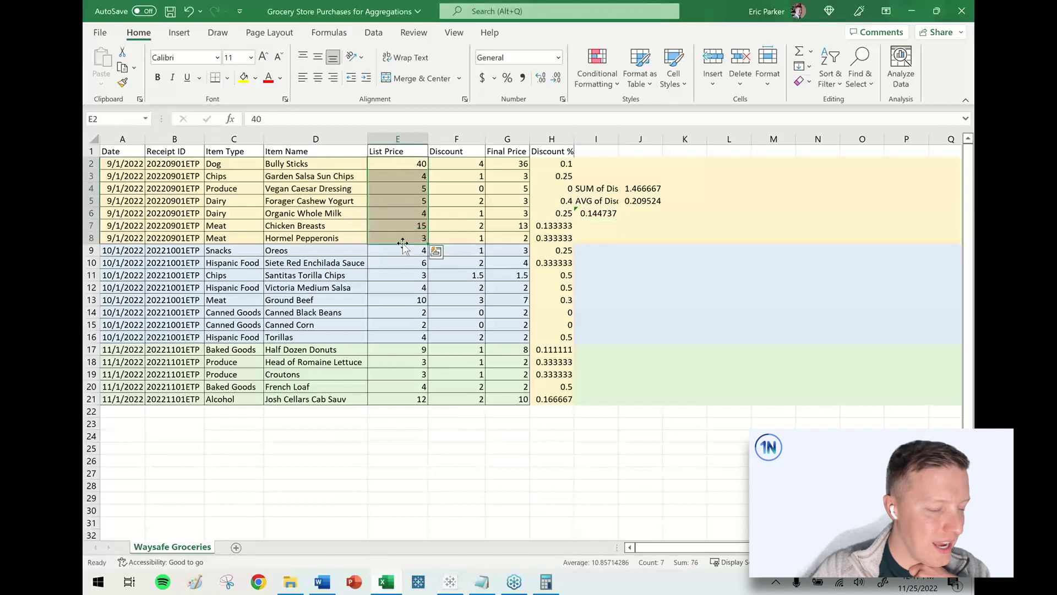
{"action": "left_click", "coordinate": [406, 165]}
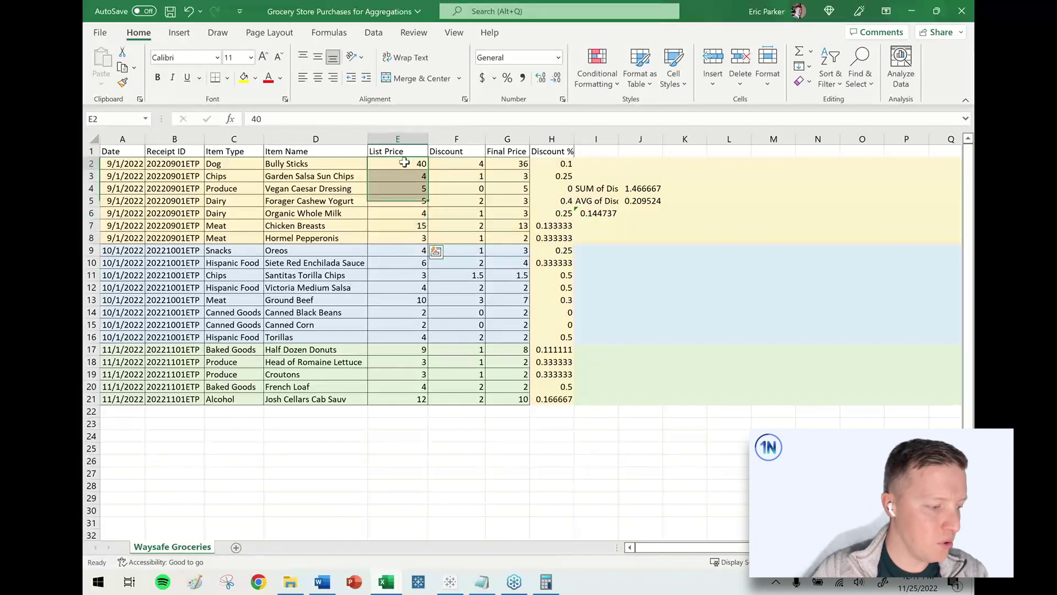
{"action": "left_click", "coordinate": [402, 178]}
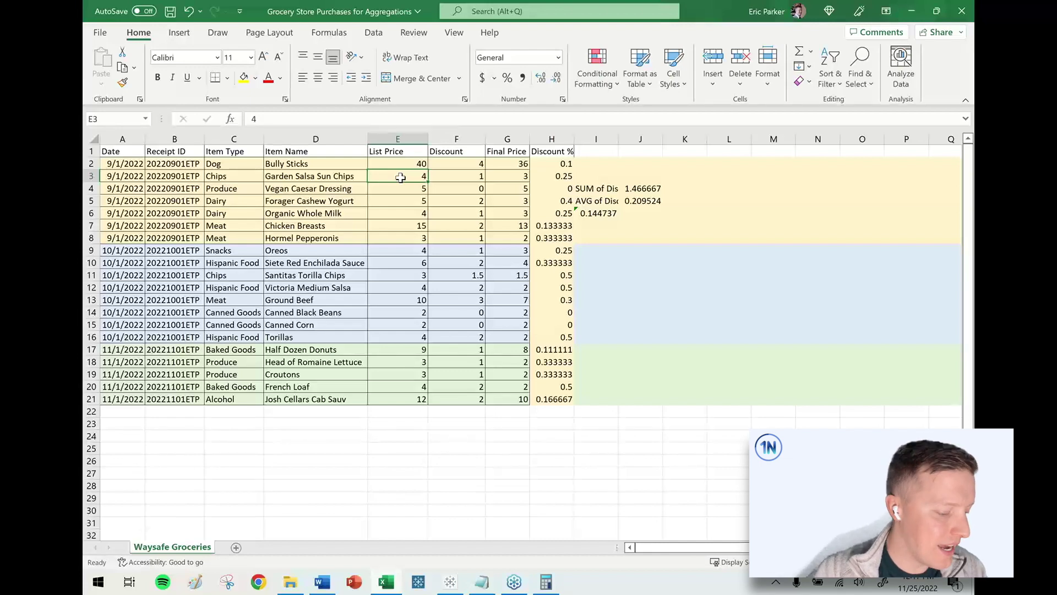
{"action": "key", "text": "alt+Tab"}
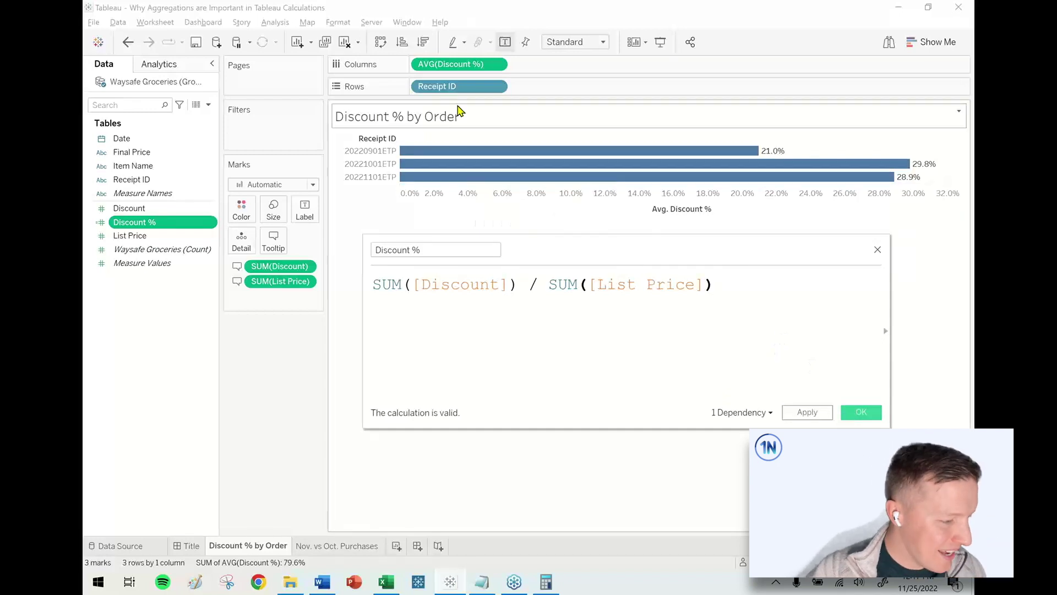
Apply the new formula, replace the AVG pill with Discount % on Columns, and drop Receipt ID.
{"action": "left_click_drag", "start_coordinate": [421, 74], "coordinate": [444, 75]}
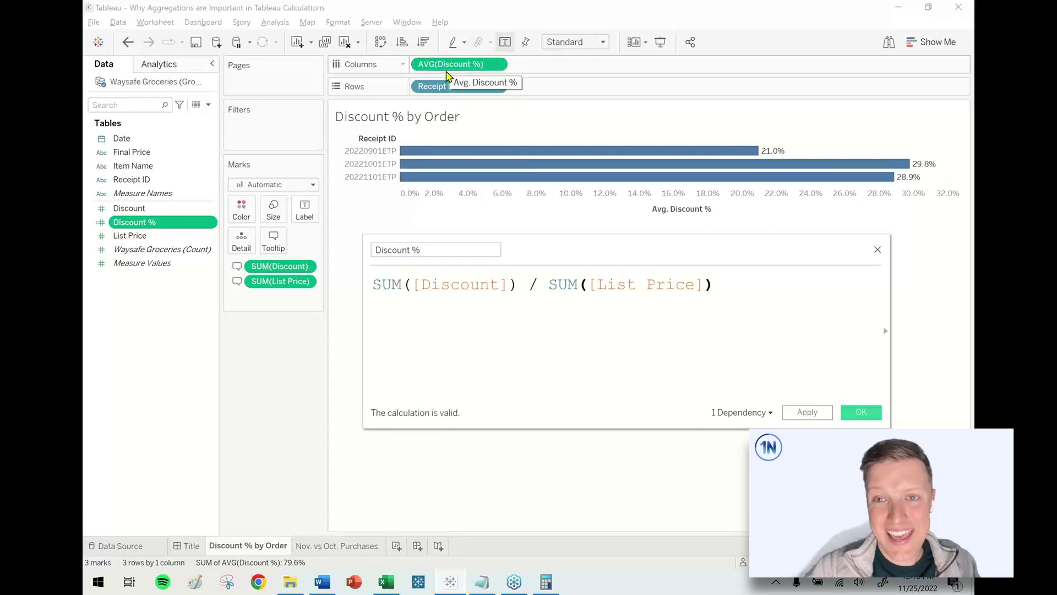
{"action": "left_click", "coordinate": [871, 418]}
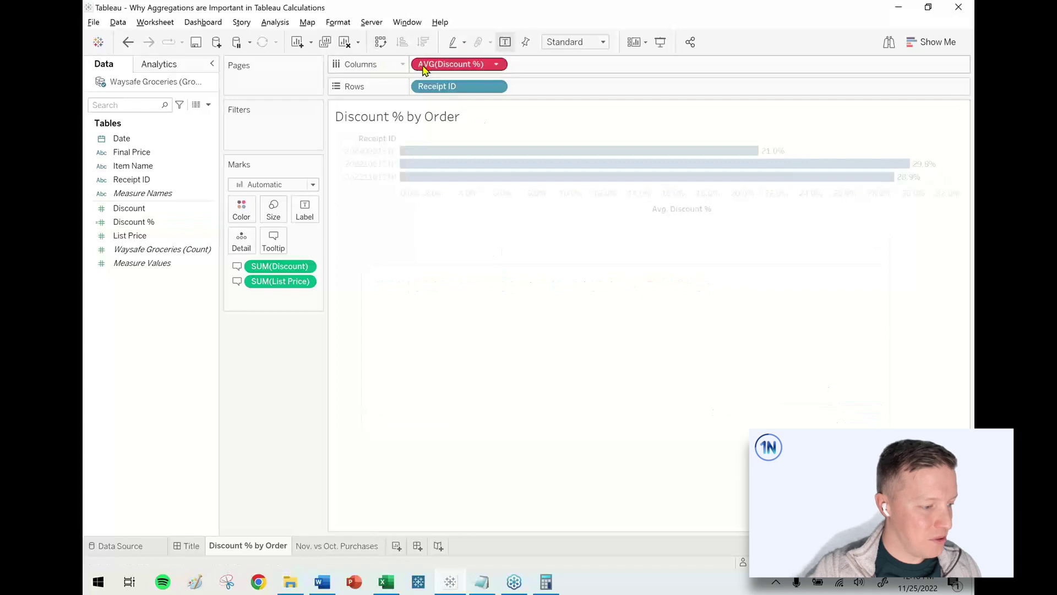
{"action": "mouse_move", "coordinate": [424, 69]}
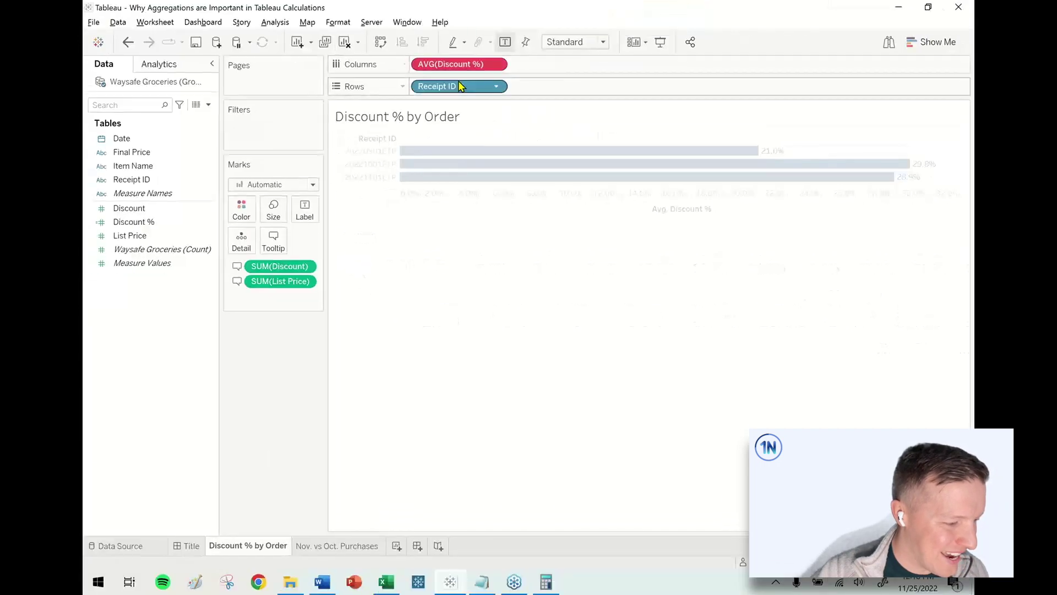
{"action": "left_click", "coordinate": [146, 225]}
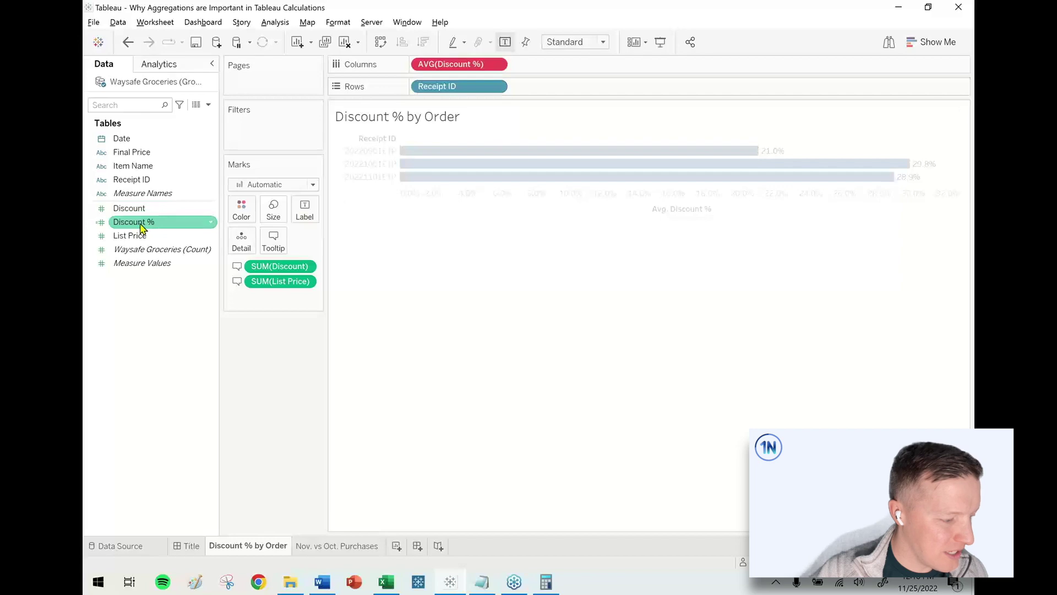
{"action": "left_click_drag", "start_coordinate": [126, 224], "coordinate": [455, 65]}
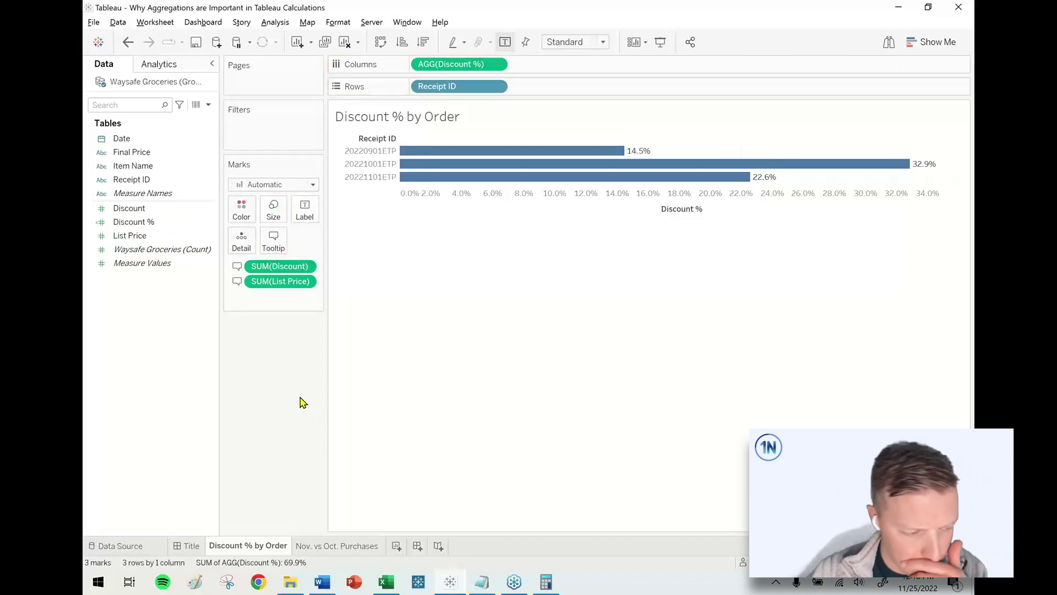
{"action": "mouse_move", "coordinate": [515, 152]}
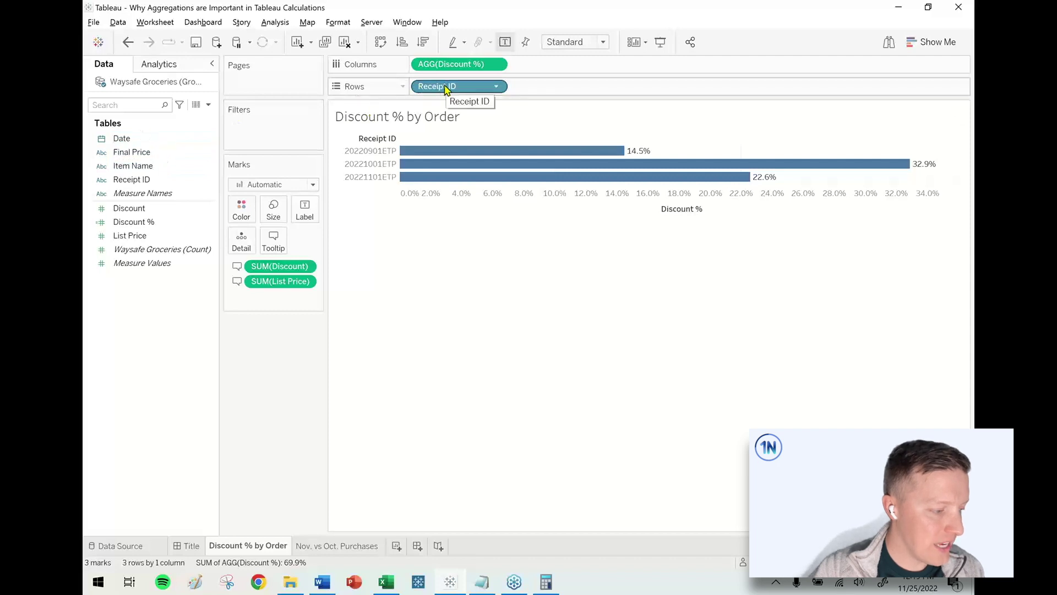
{"action": "left_click_drag", "start_coordinate": [444, 87], "coordinate": [505, 91]}
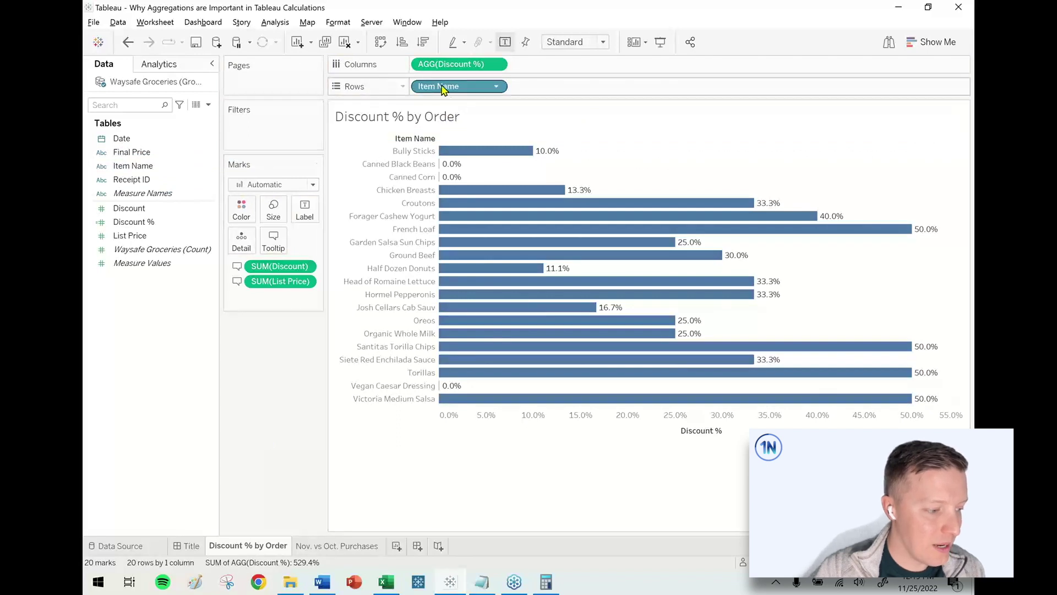
Refresh the data source and chart Discount % by Item Type, sorted descending.
{"action": "mouse_move", "coordinate": [815, 230]}
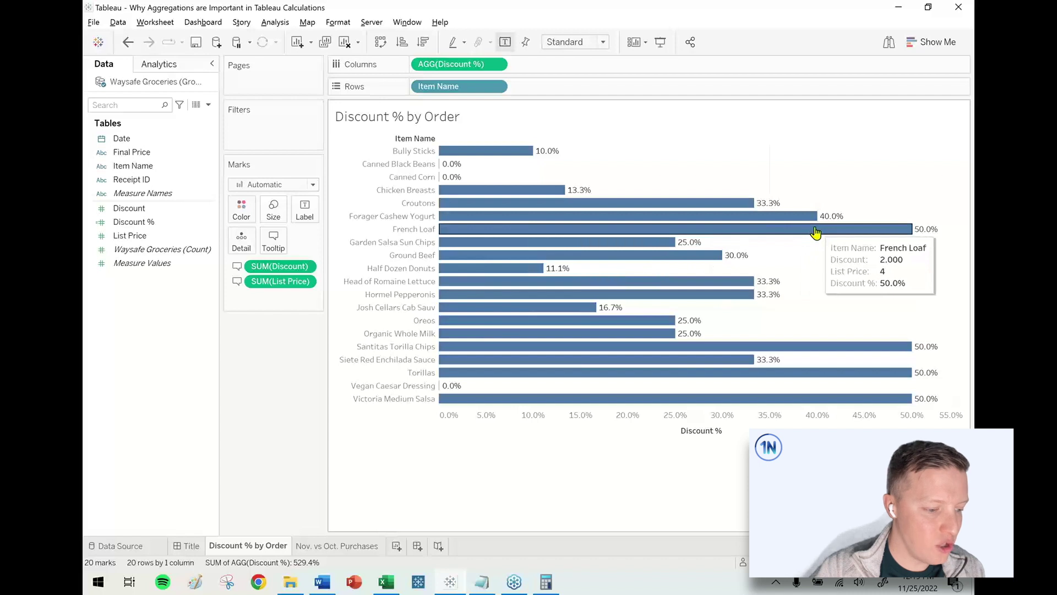
{"action": "mouse_move", "coordinate": [442, 162]}
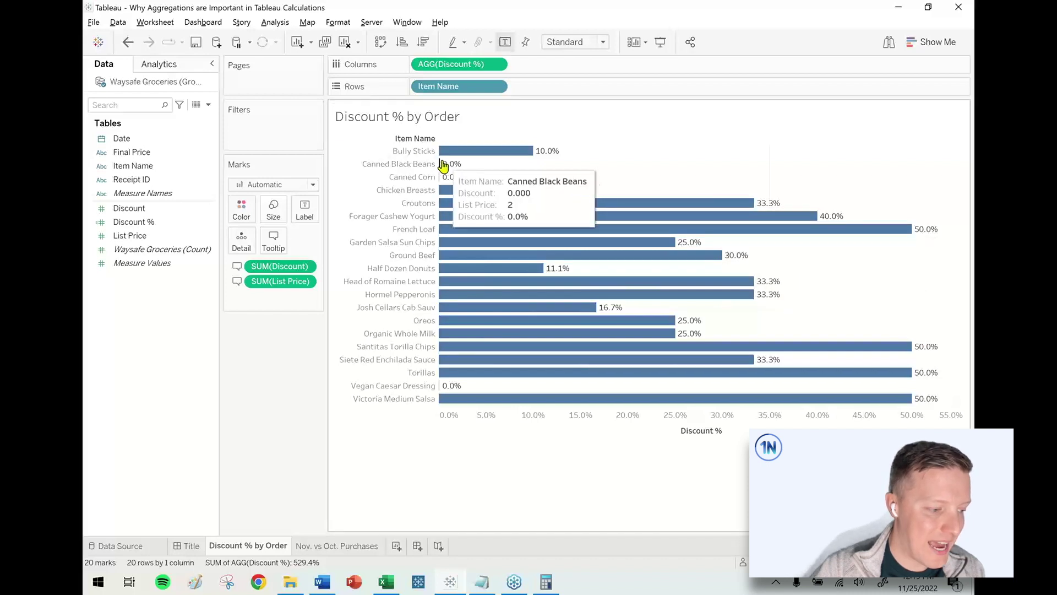
{"action": "right_click", "coordinate": [168, 84]}
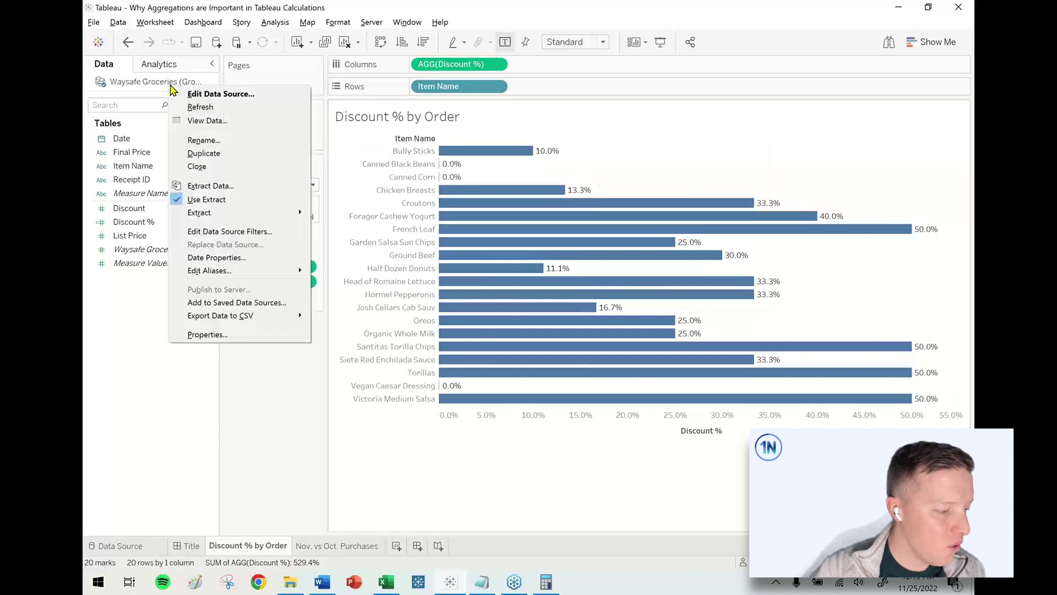
{"action": "left_click", "coordinate": [230, 200]}
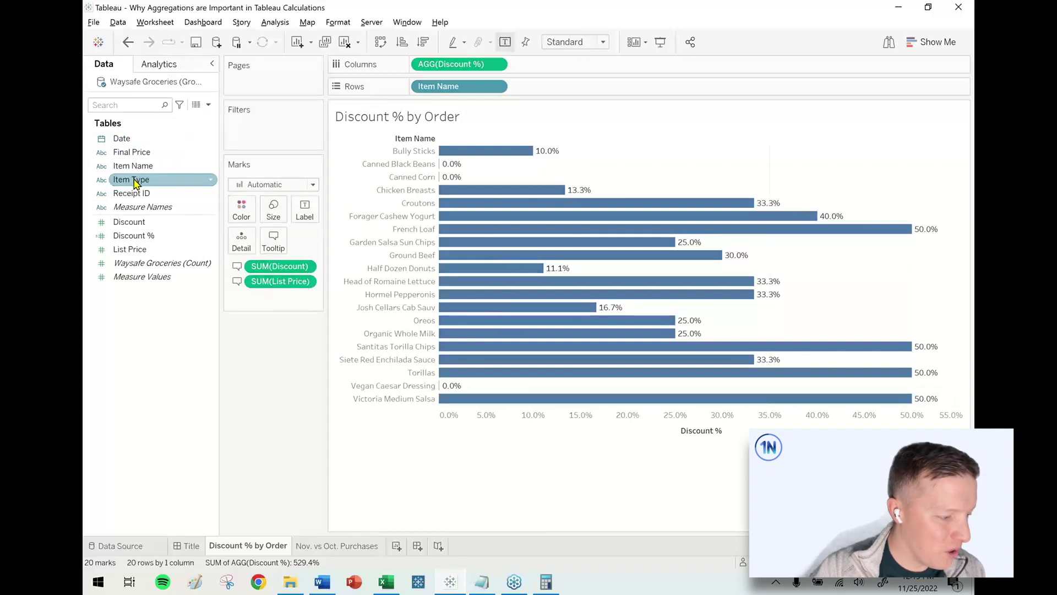
{"action": "mouse_move", "coordinate": [135, 181]}
{"action": "left_mouse_down"}
{"action": "mouse_move", "coordinate": [290, 169]}
{"action": "mouse_move", "coordinate": [463, 102]}
{"action": "mouse_move", "coordinate": [443, 87]}
{"action": "left_mouse_up"}
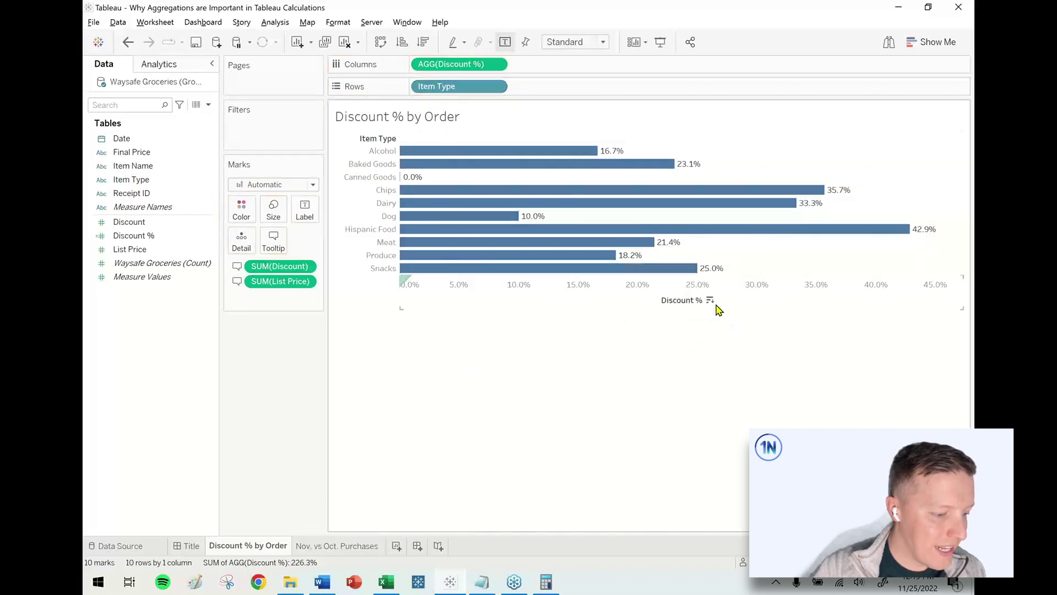
{"action": "left_click", "coordinate": [712, 302]}
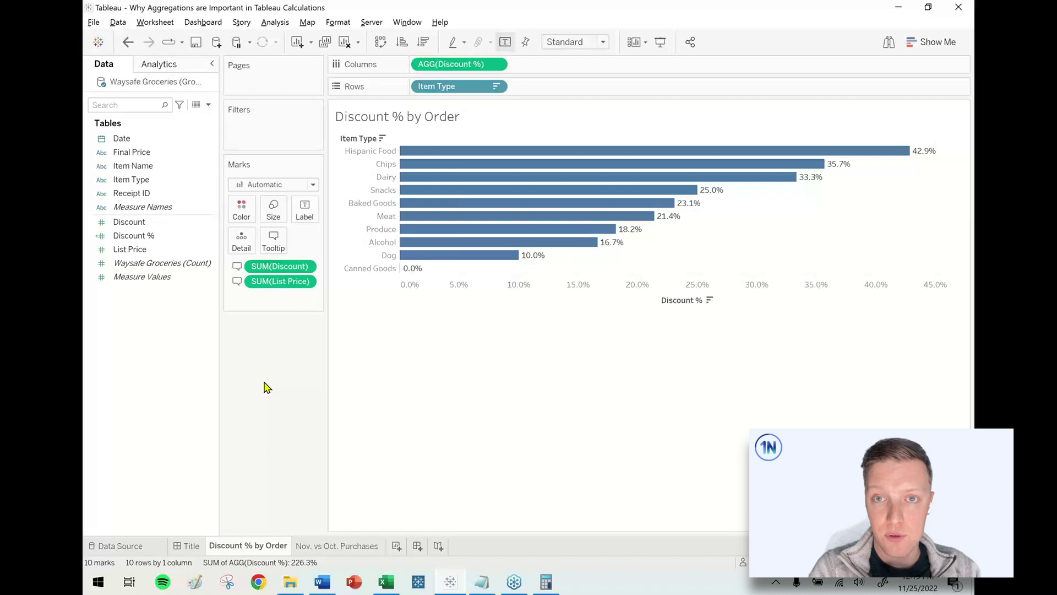
Open the Discount % calculation to review its formula and close it with OK.
{"action": "right_click", "coordinate": [156, 236]}
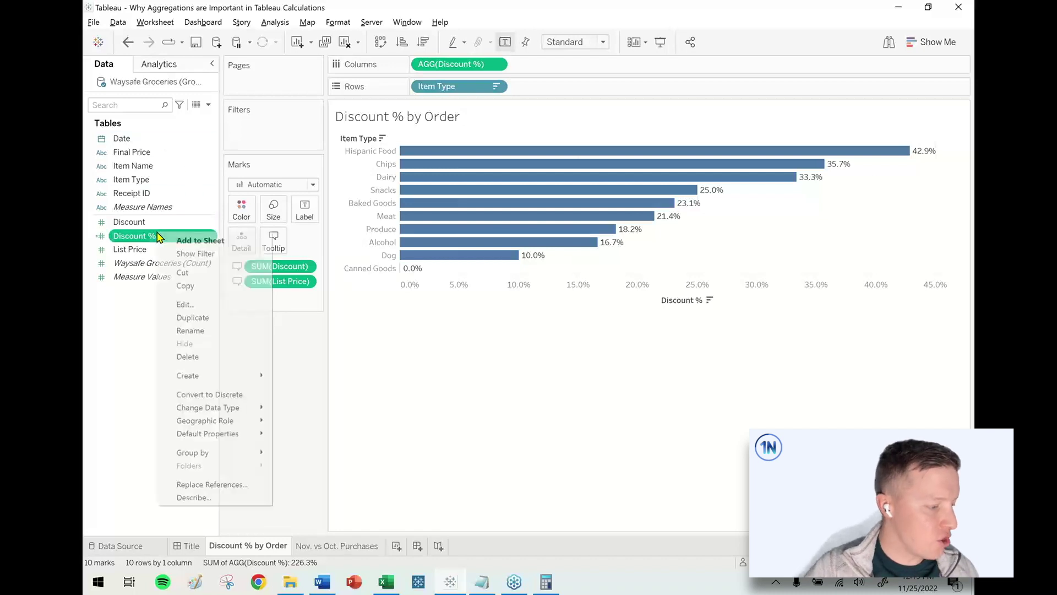
{"action": "left_click", "coordinate": [199, 305]}
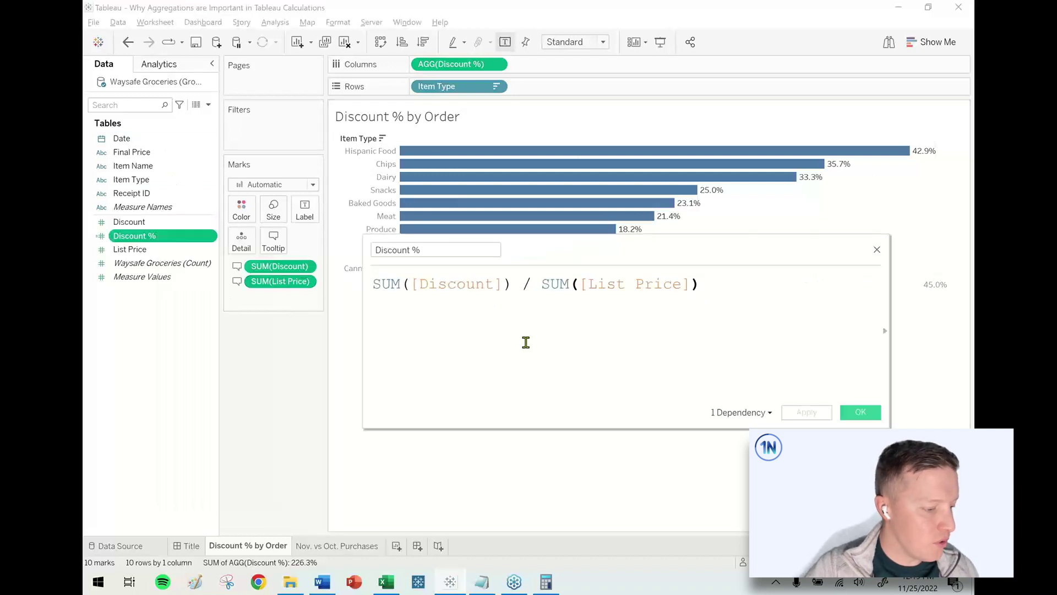
{"action": "mouse_move", "coordinate": [545, 250]}
{"action": "left_mouse_down"}
{"action": "mouse_move", "coordinate": [529, 351]}
{"action": "mouse_move", "coordinate": [601, 209]}
{"action": "left_mouse_up"}
{"action": "left_click_drag", "start_coordinate": [470, 95], "coordinate": [514, 282]}
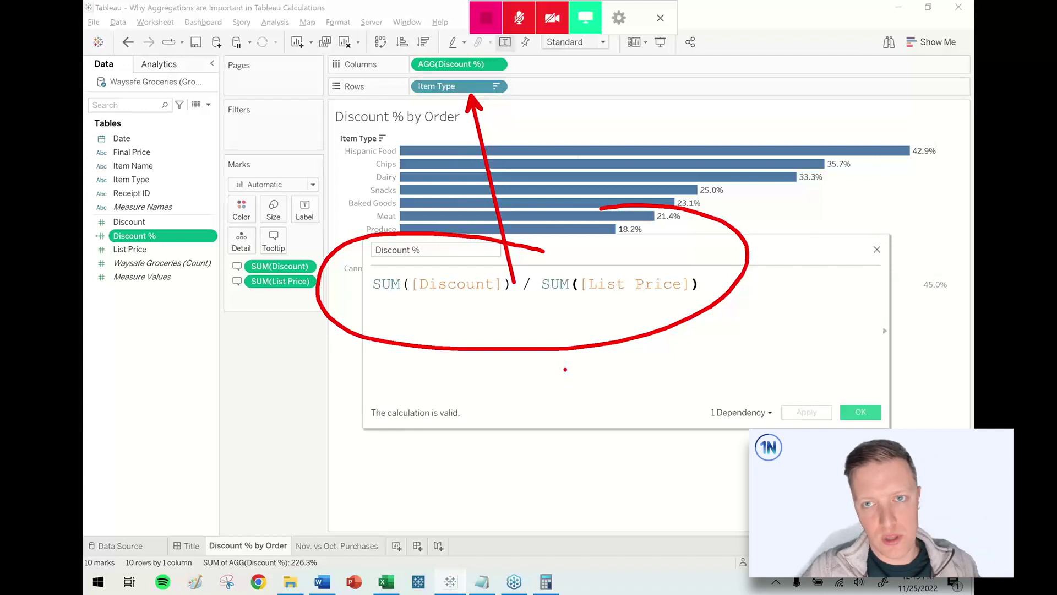
{"action": "key", "text": "Escape"}
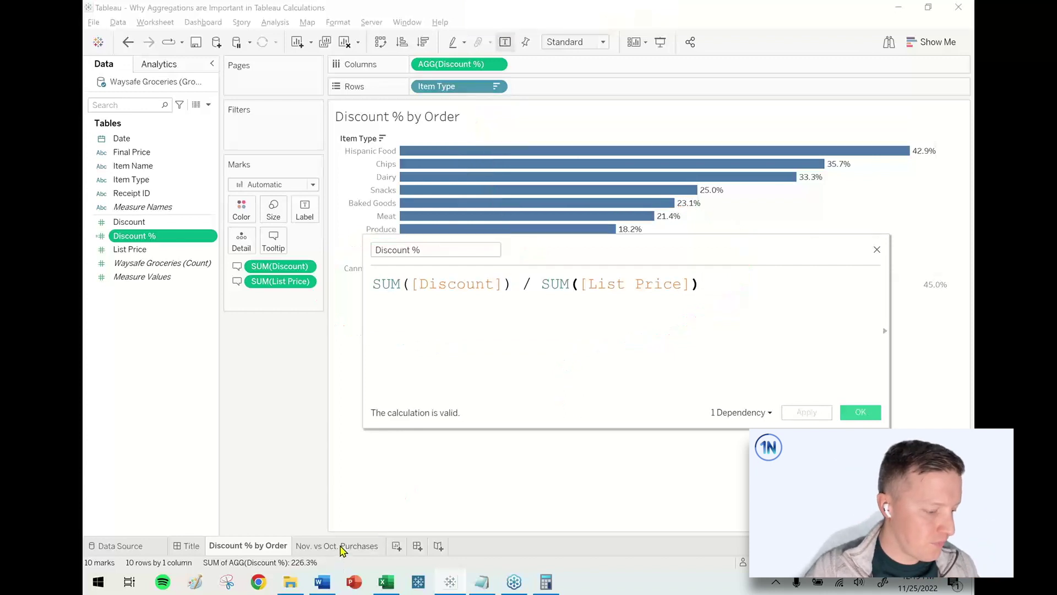
{"action": "left_click", "coordinate": [856, 412]}
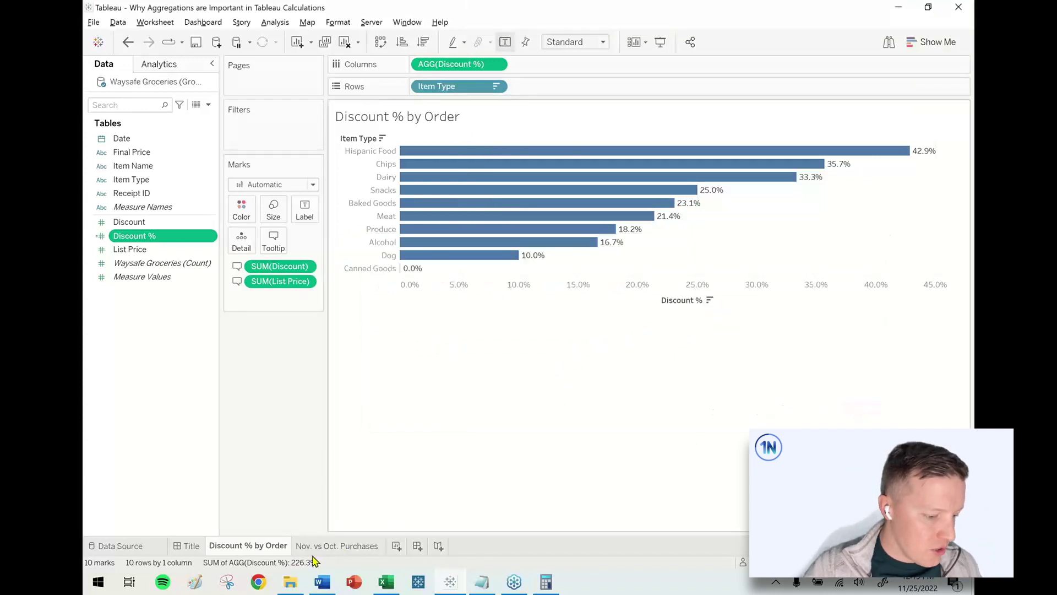
On the Nov. vs Oct. Purchases sheet, start a calculated field with IF MONTH([Date]) = 11 THEN.
{"action": "left_click", "coordinate": [344, 546]}
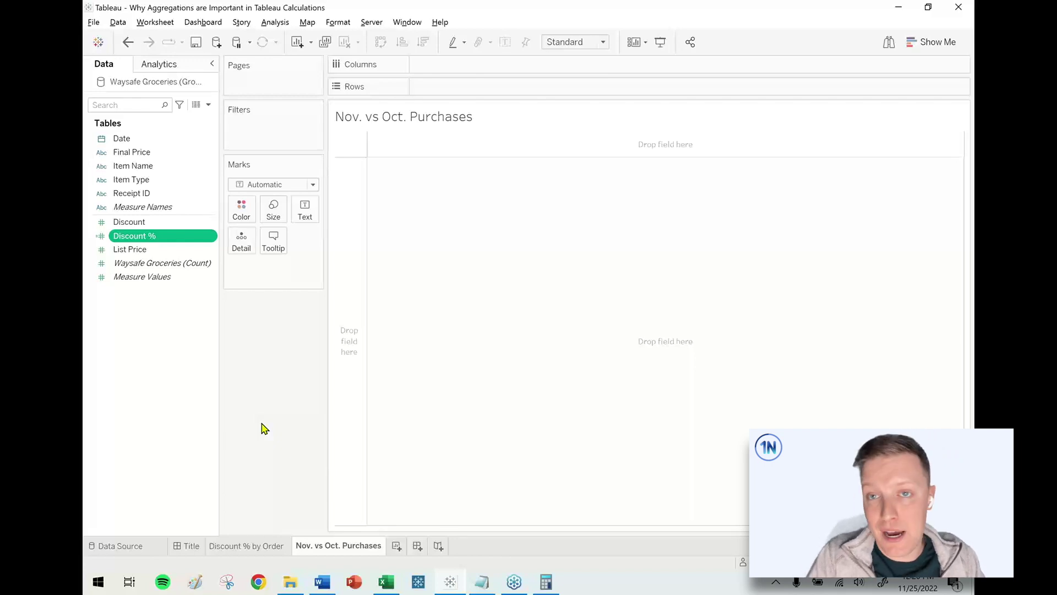
{"action": "right_click", "coordinate": [158, 320]}
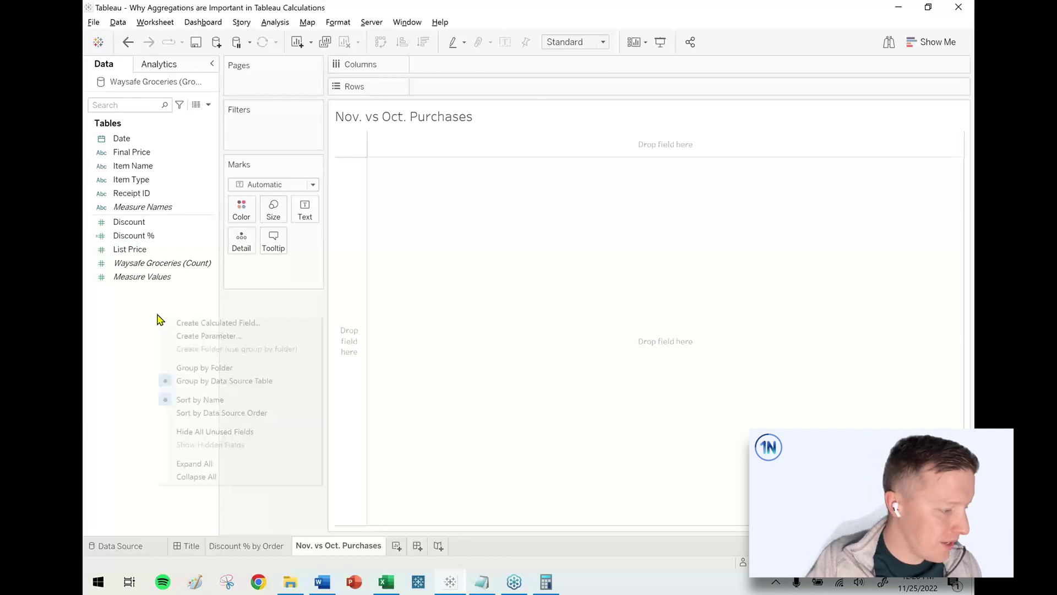
{"action": "left_click", "coordinate": [213, 321]}
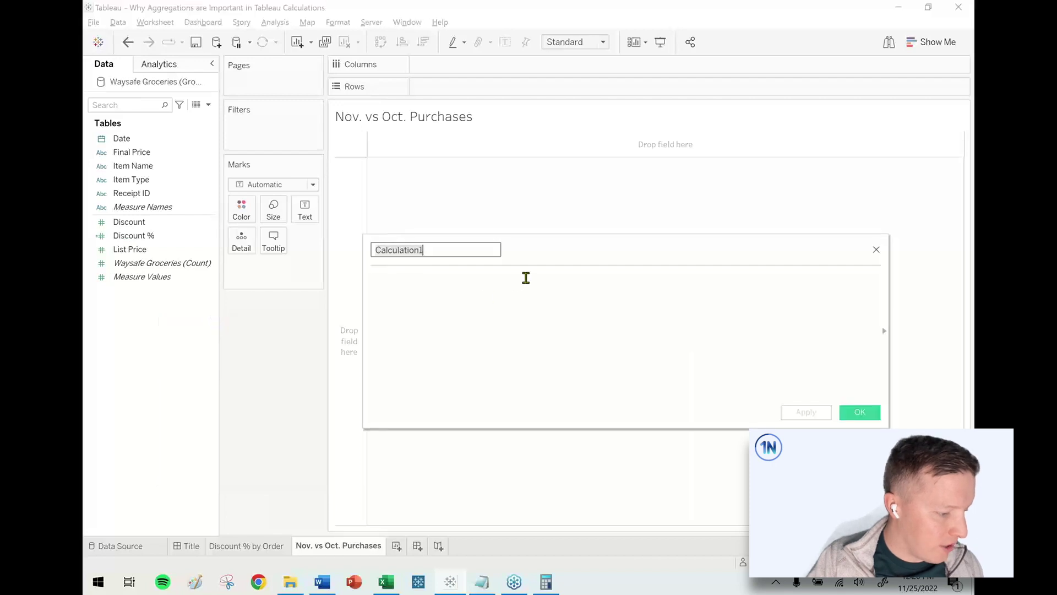
{"action": "type", "text": "November Sales"}
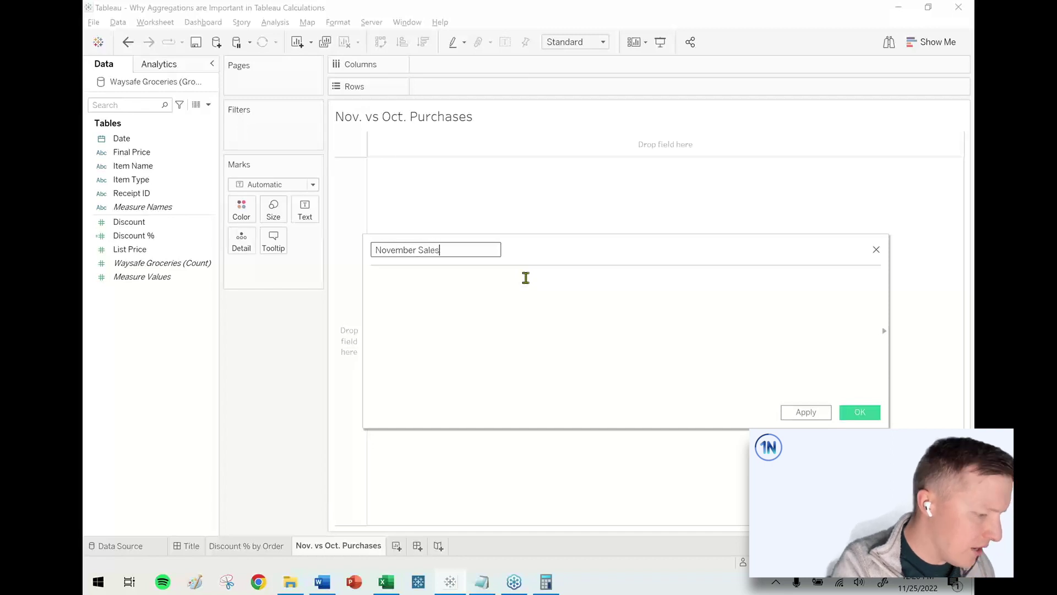
{"action": "left_click", "coordinate": [520, 291]}
{"action": "type", "text": "IF MONTH("}
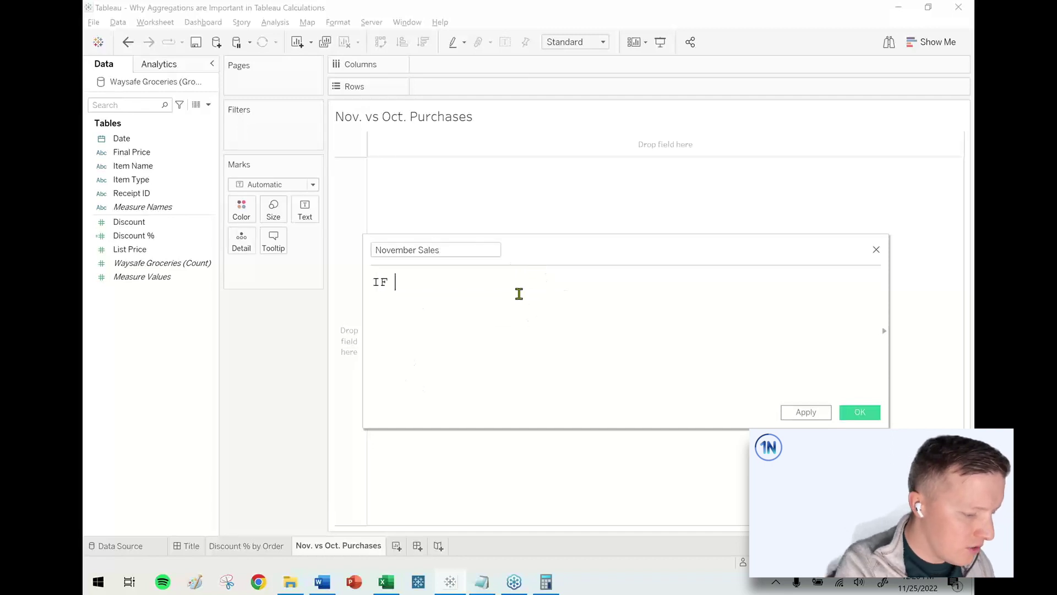
{"action": "key", "text": "BackSpace"}
{"action": "type", "text": "("}
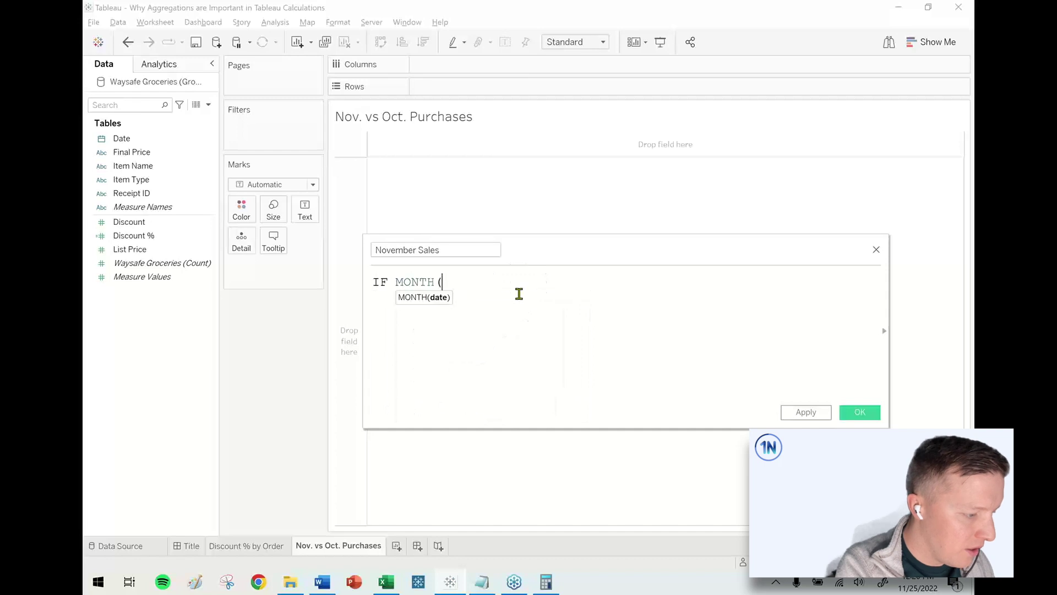
{"action": "type", "text": "[Date]) "}
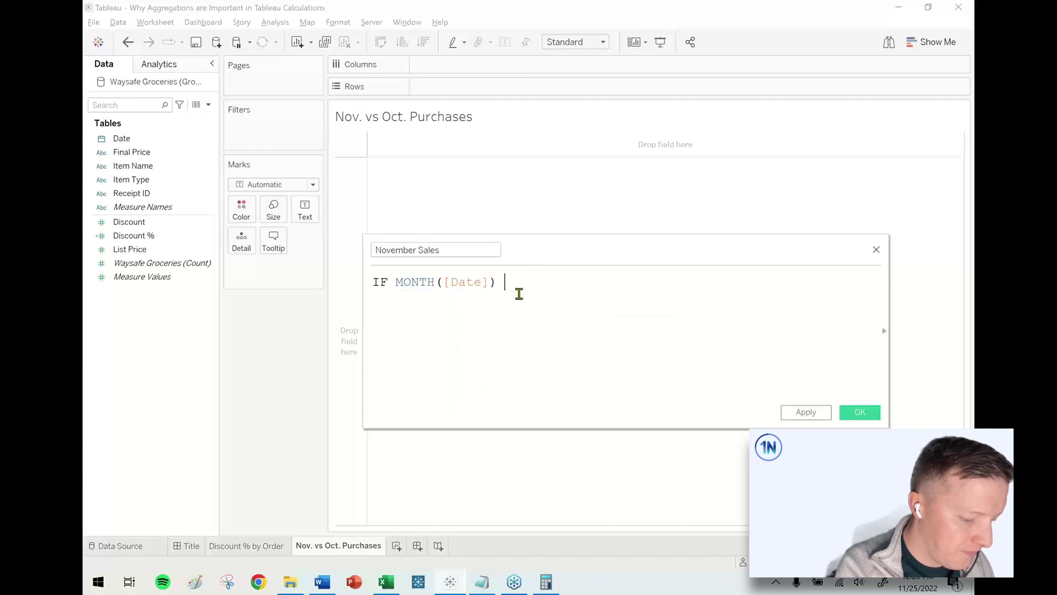
{"action": "type", "text": "= 11 THEN sa"}
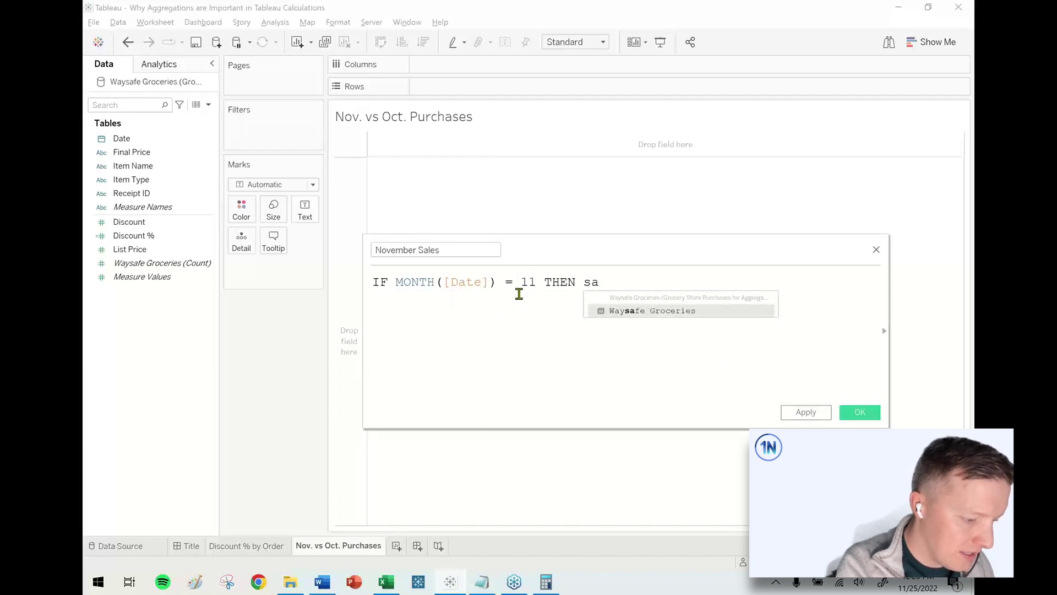
{"action": "key", "text": "BackSpace"}
{"action": "key", "text": "BackSpace"}
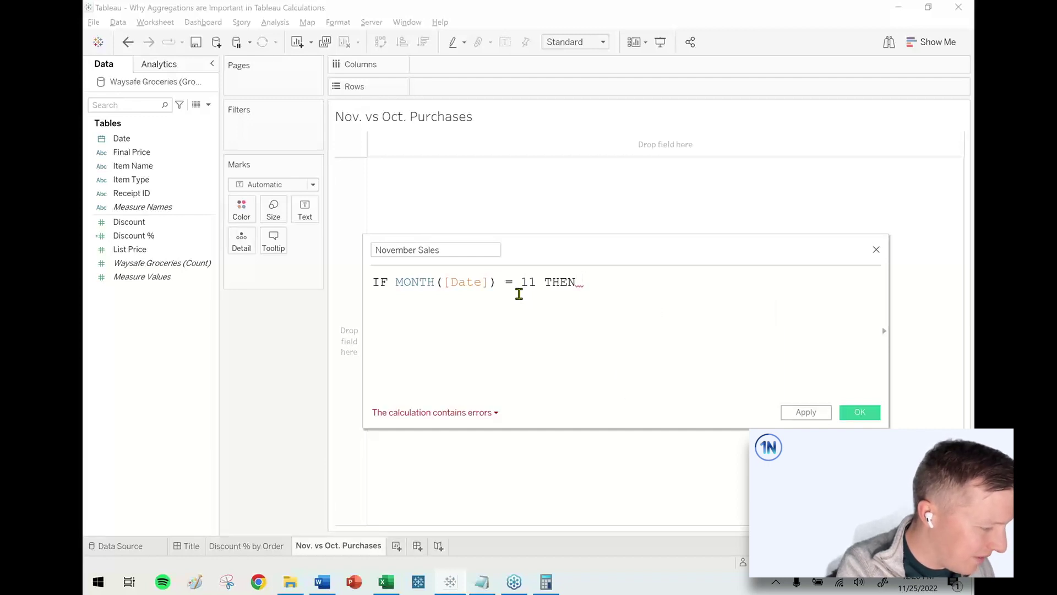
Change Final Price to a number data type and convert it to a measure.
{"action": "right_click", "coordinate": [162, 152]}
{"action": "left_click", "coordinate": [148, 156]}
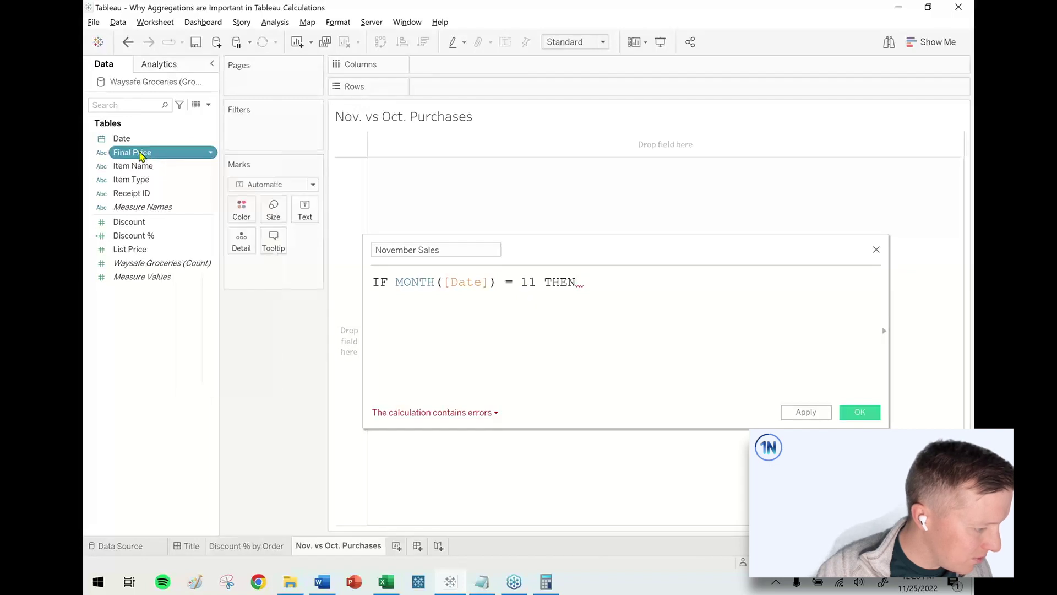
{"action": "left_click", "coordinate": [102, 155]}
{"action": "left_click", "coordinate": [138, 170]}
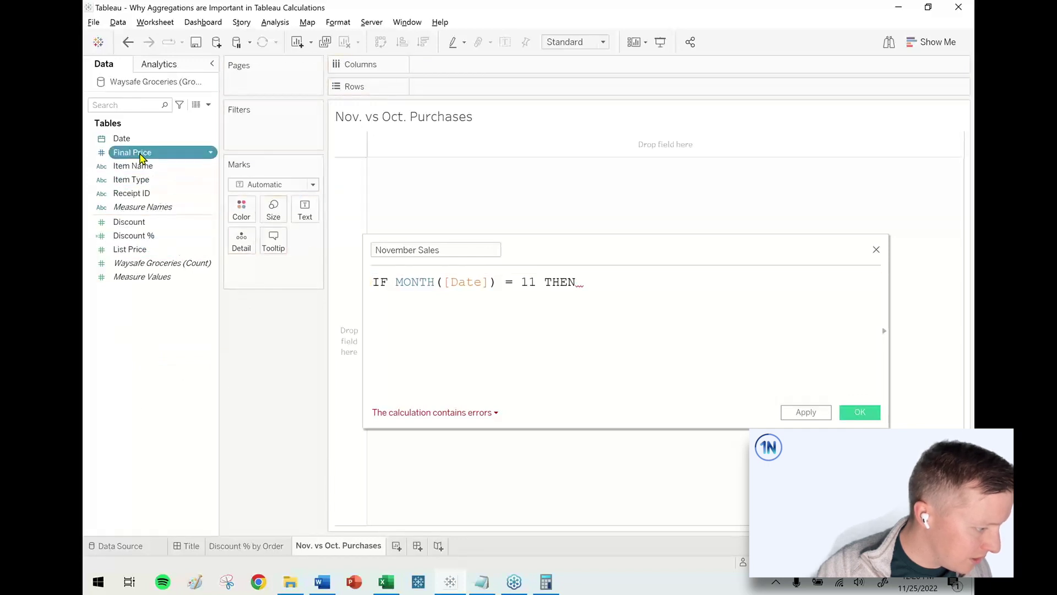
{"action": "right_click", "coordinate": [142, 155]}
{"action": "left_click", "coordinate": [210, 286]}
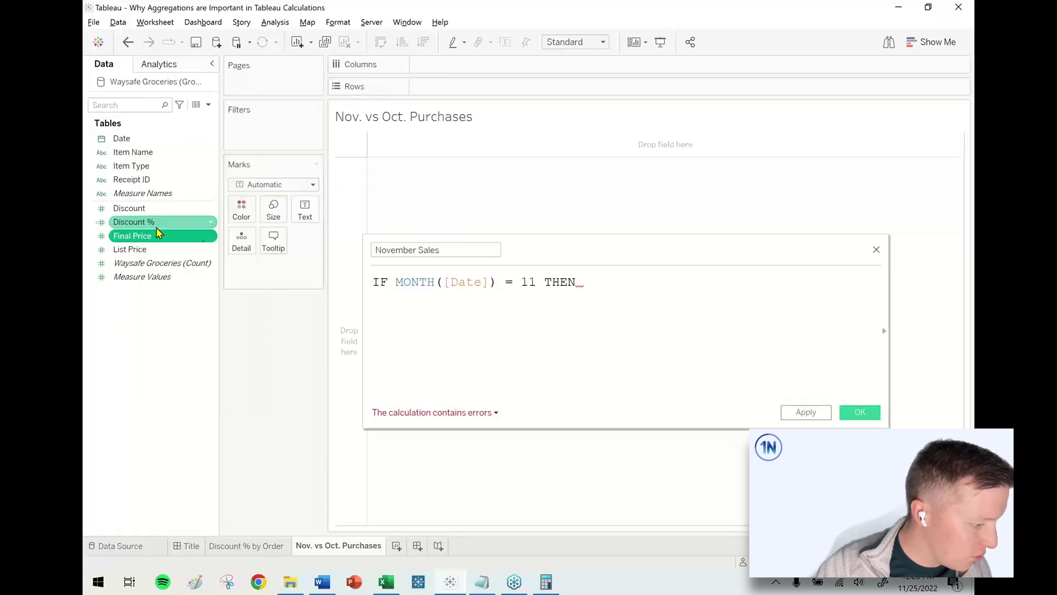
Finish the formula with [Final Price] END and save it as 'November Spend'.
{"action": "left_click", "coordinate": [624, 292]}
{"action": "type", "text": "fin"}
{"action": "key", "text": "Return"}
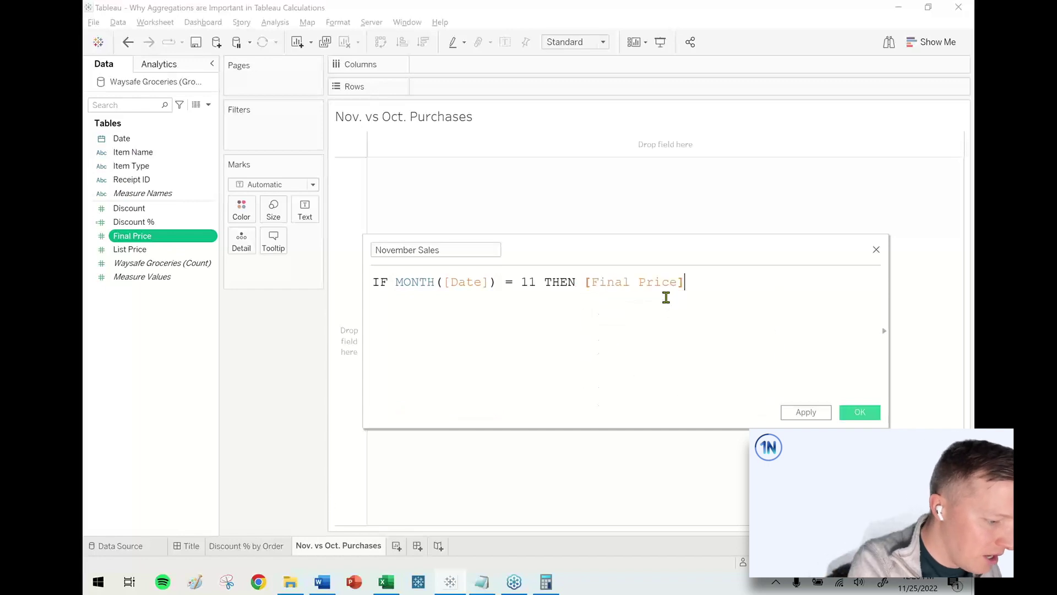
{"action": "type", "text": "END"}
{"action": "left_click", "coordinate": [675, 339]}
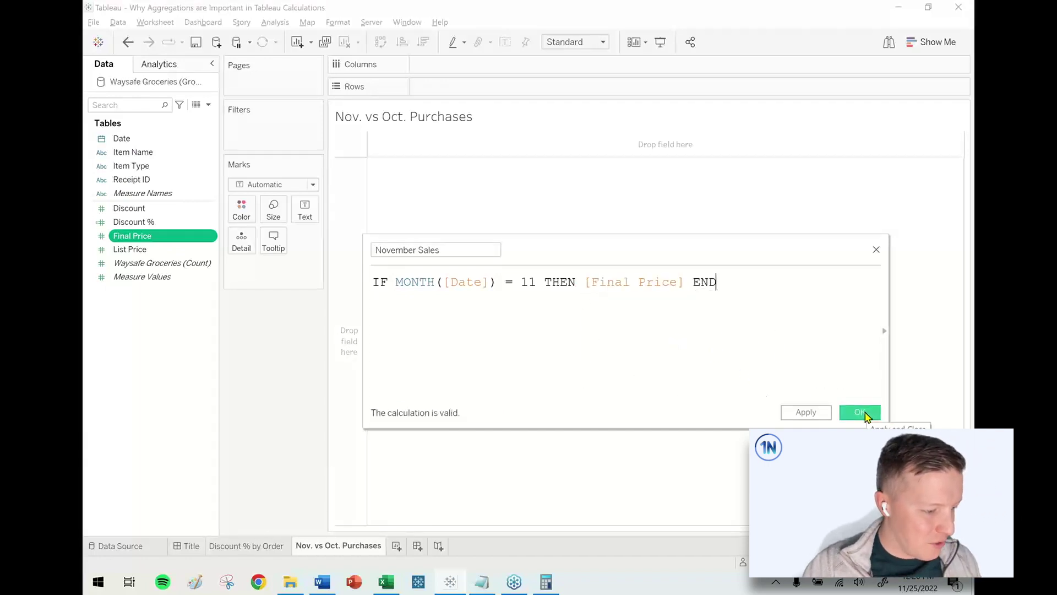
{"action": "left_click_drag", "start_coordinate": [417, 249], "coordinate": [504, 252]}
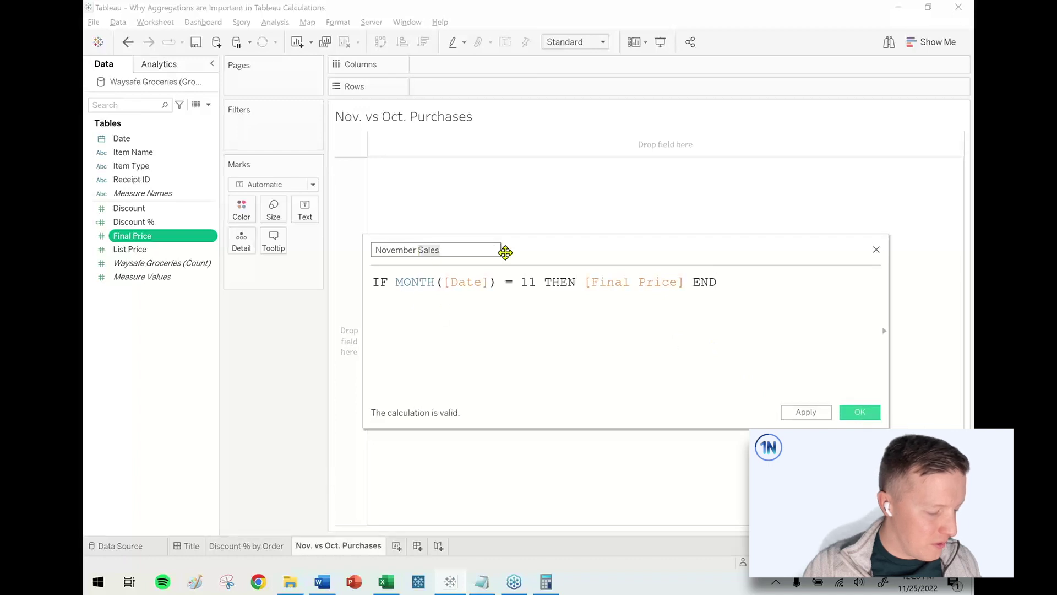
{"action": "type", "text": "Spend"}
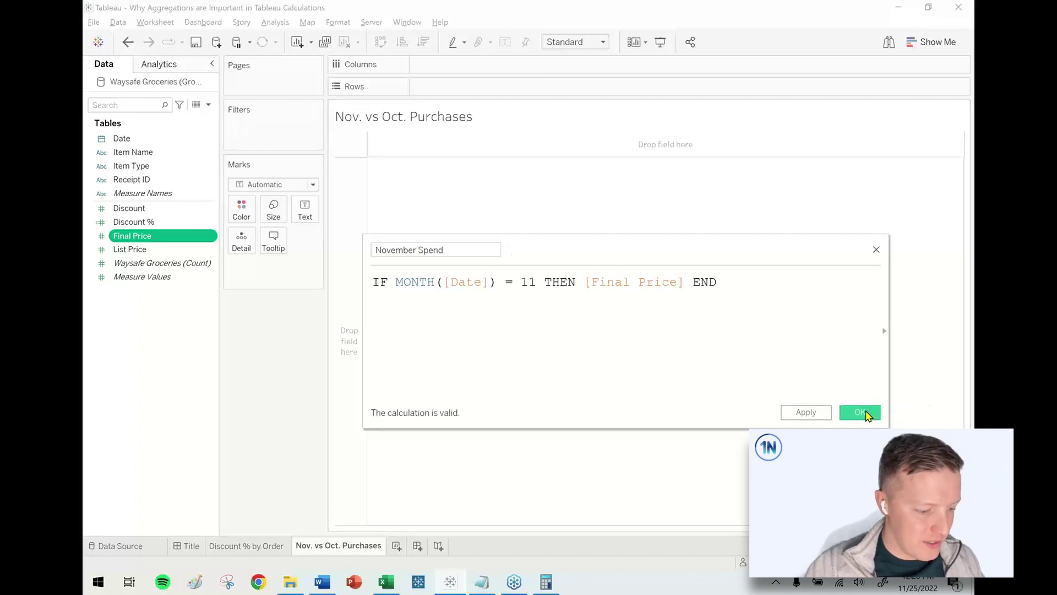
{"action": "left_click", "coordinate": [869, 413]}
{"action": "right_click", "coordinate": [161, 264]}
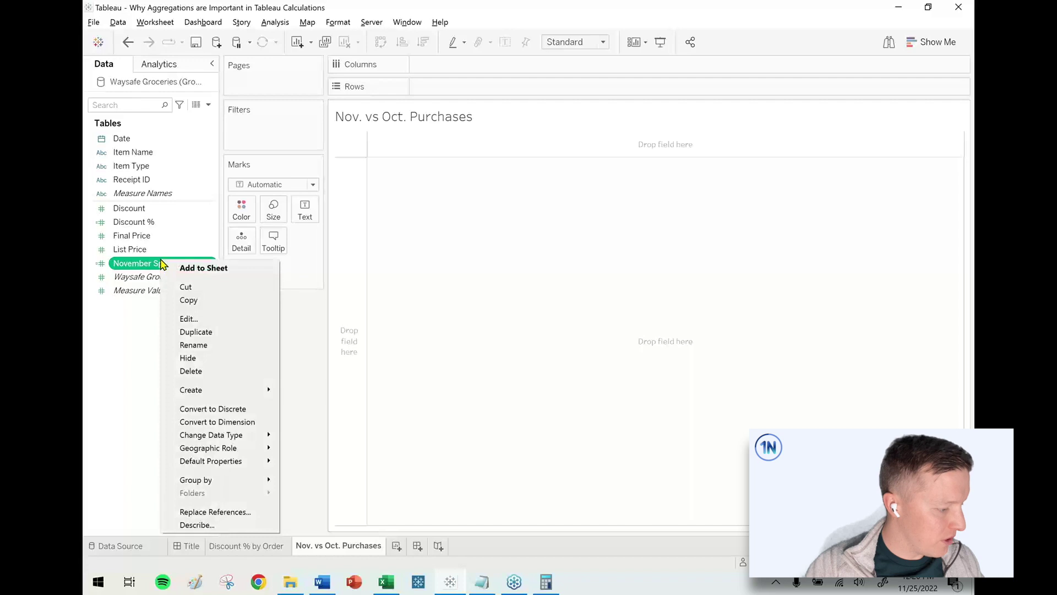
Duplicate November Spend as 'October Spend', changing the month from 11 to 10.
{"action": "left_click", "coordinate": [220, 331]}
{"action": "right_click", "coordinate": [160, 277]}
{"action": "left_click", "coordinate": [210, 326]}
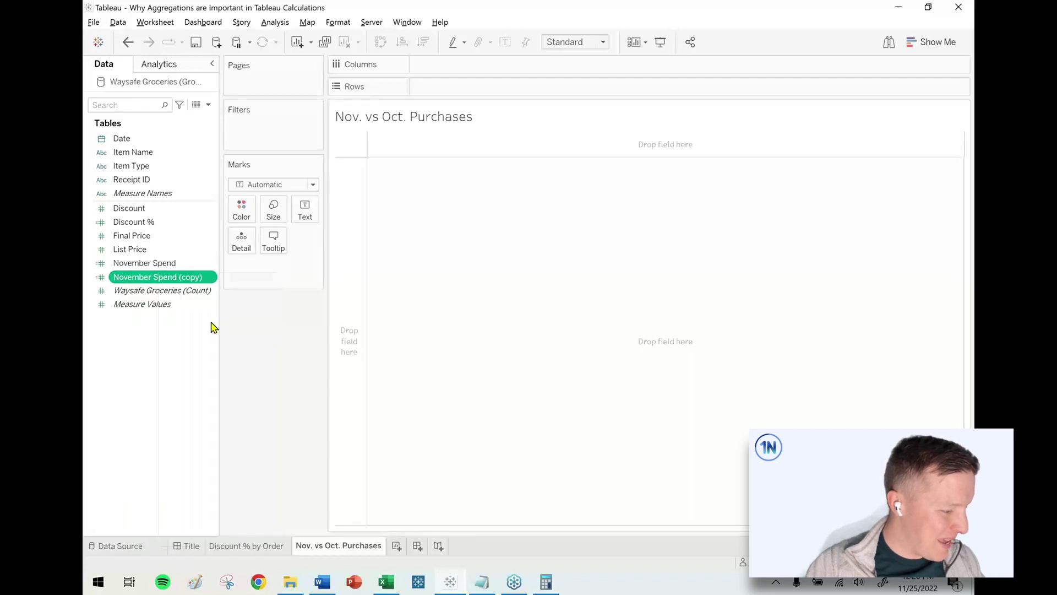
{"action": "left_click_drag", "start_coordinate": [422, 253], "coordinate": [325, 242]}
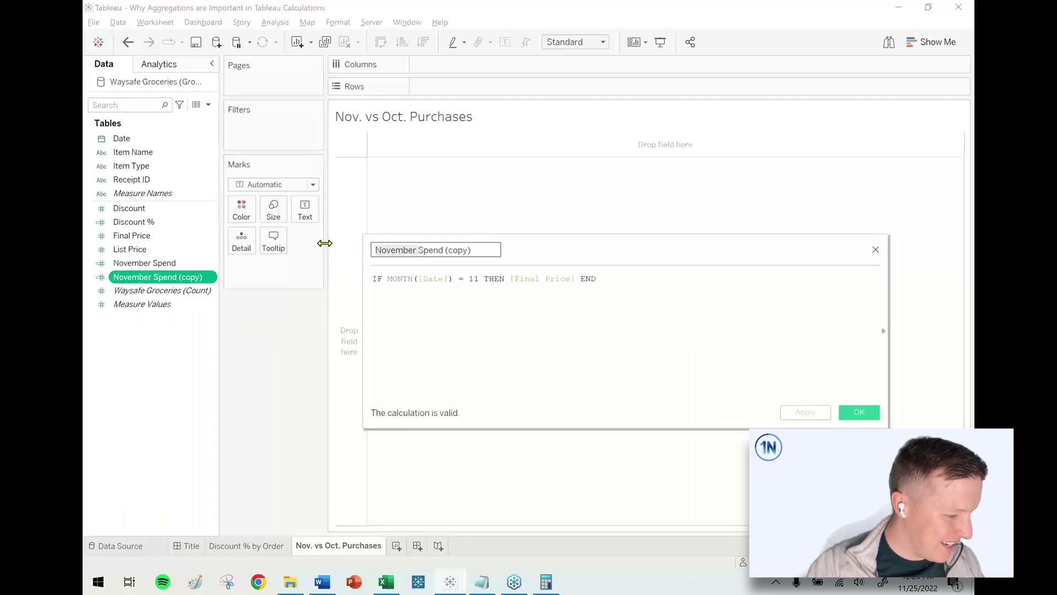
{"action": "type", "text": "October"}
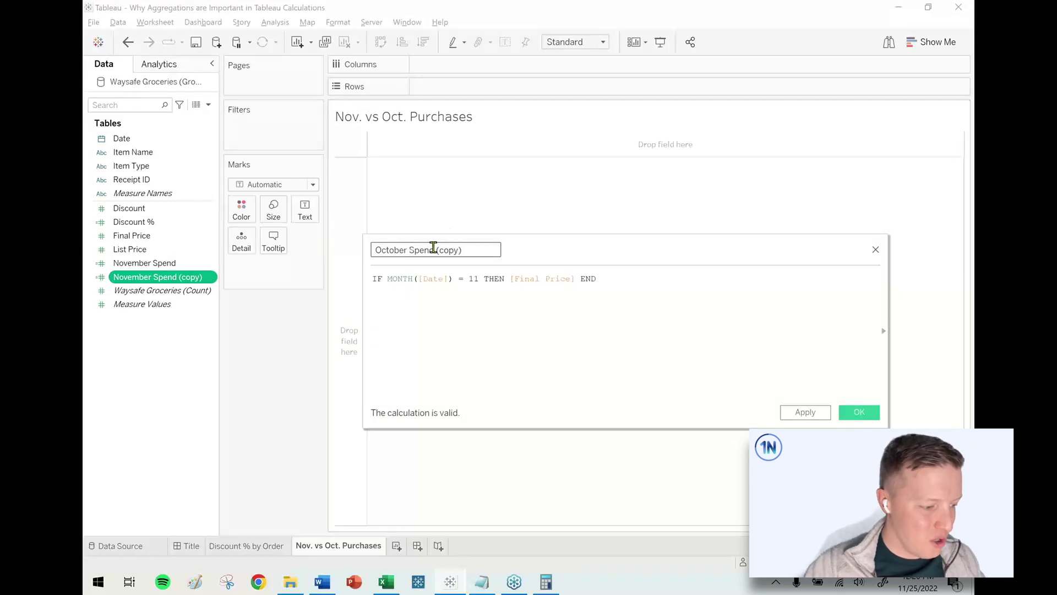
{"action": "left_click_drag", "start_coordinate": [439, 249], "coordinate": [510, 252]}
{"action": "key", "text": "BackSpace"}
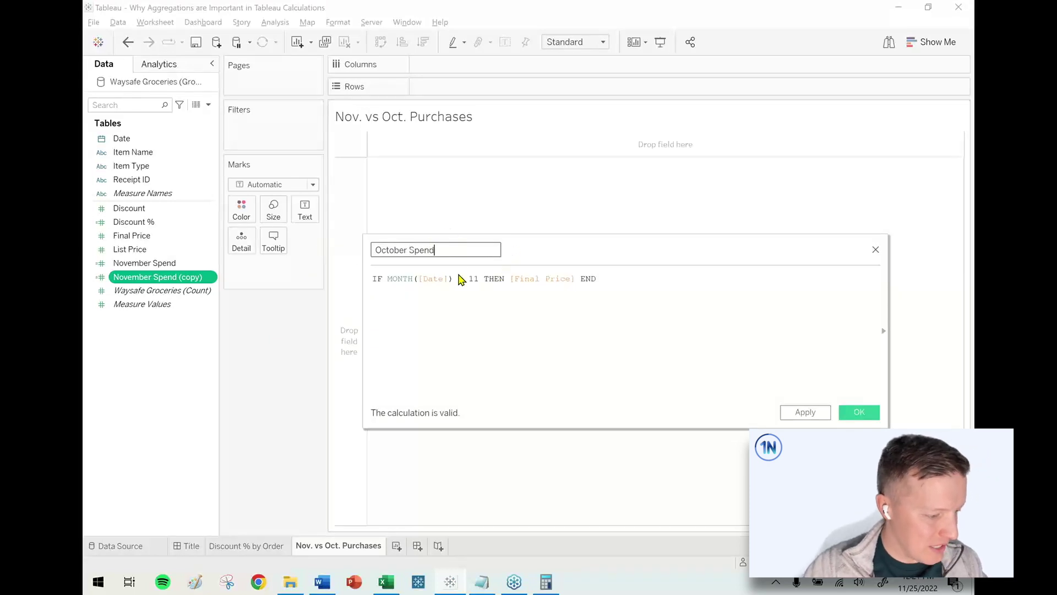
{"action": "left_click", "coordinate": [483, 276]}
{"action": "key", "text": "BackSpace"}
{"action": "type", "text": "0"}
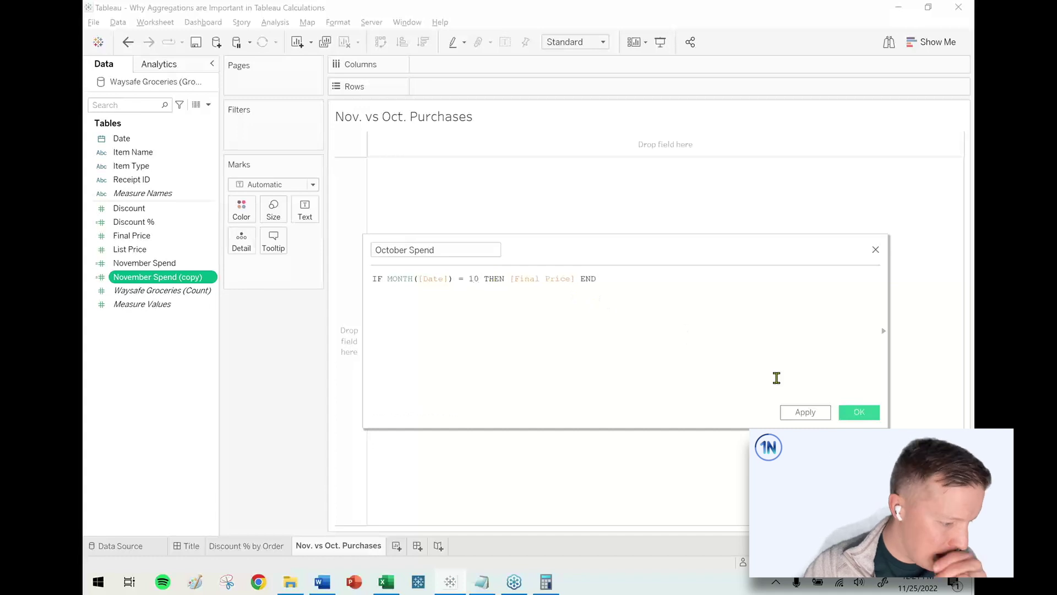
{"action": "left_click", "coordinate": [858, 412]}
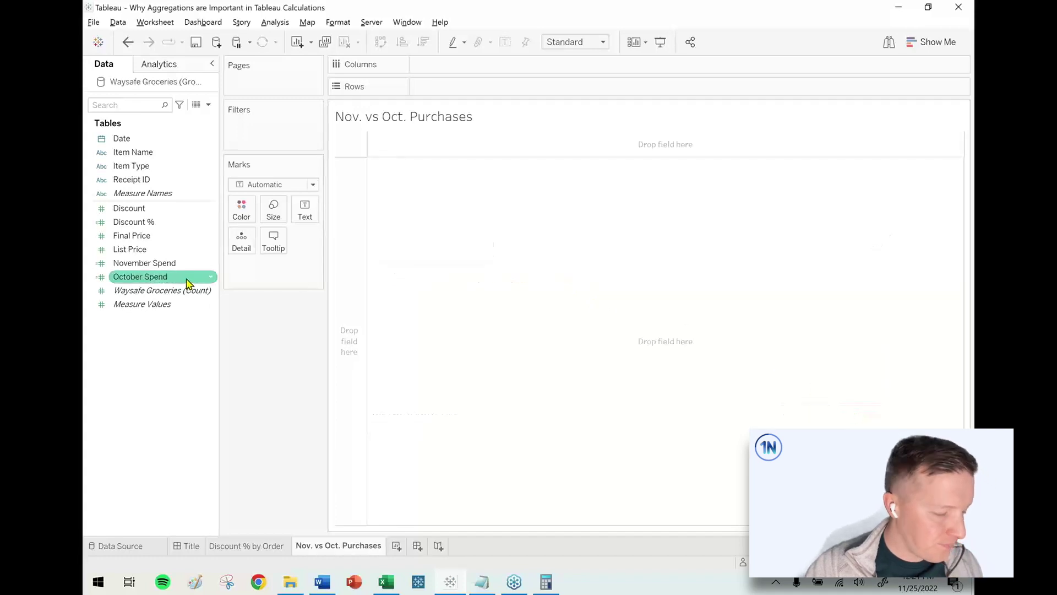
Reopen the November Spend calculation for editing.
{"action": "right_click", "coordinate": [166, 267]}
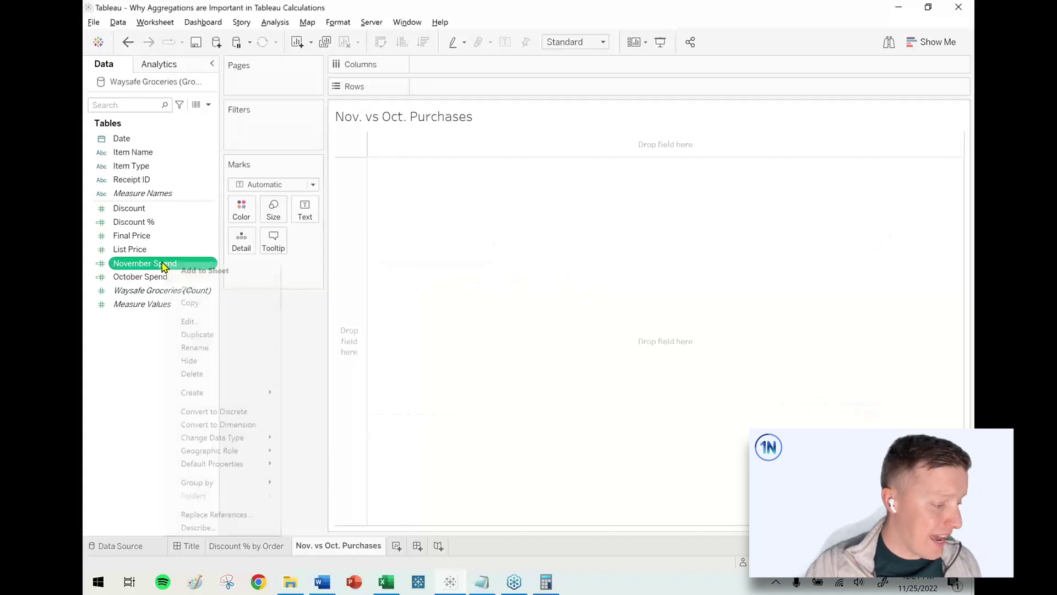
{"action": "left_click", "coordinate": [212, 328]}
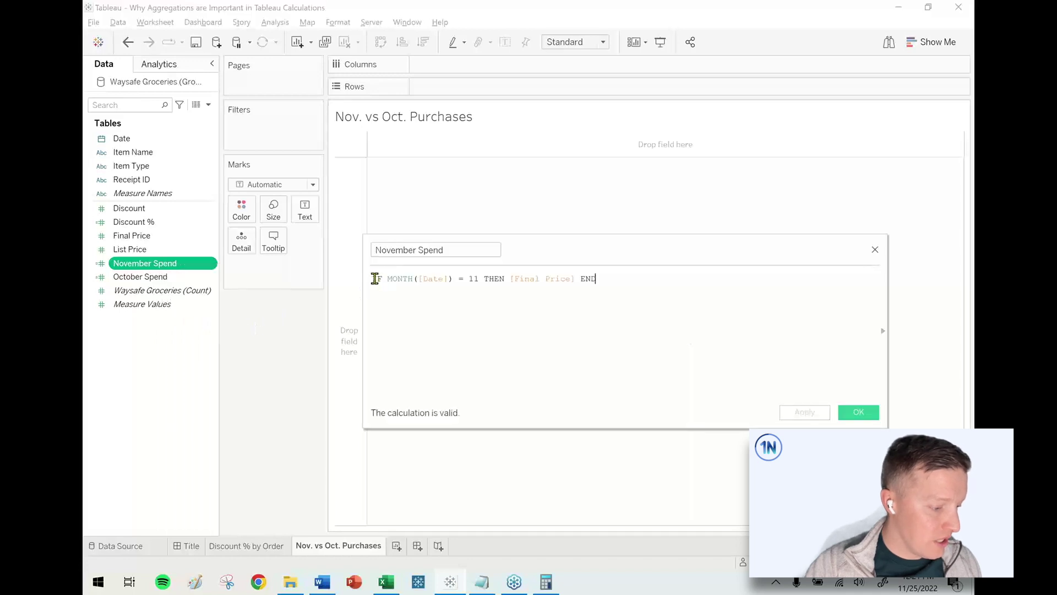
{"action": "scroll", "coordinate": [477, 306], "scroll_direction": "up", "scroll_amount": 2}
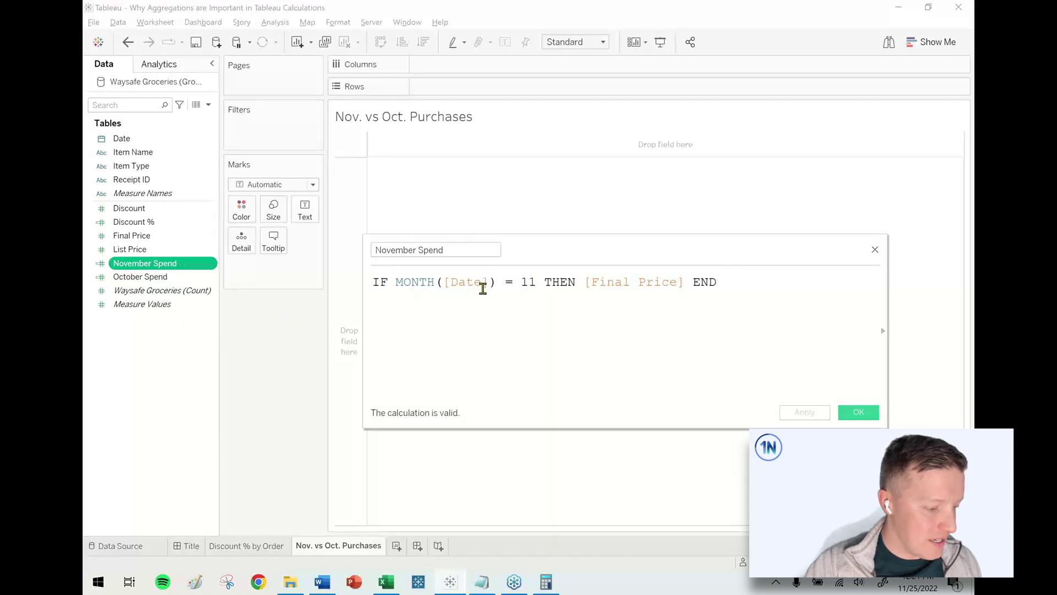
Close the calculation and open the Waysafe Groceries View Data window, enlarged and repositioned.
{"action": "left_click", "coordinate": [859, 413]}
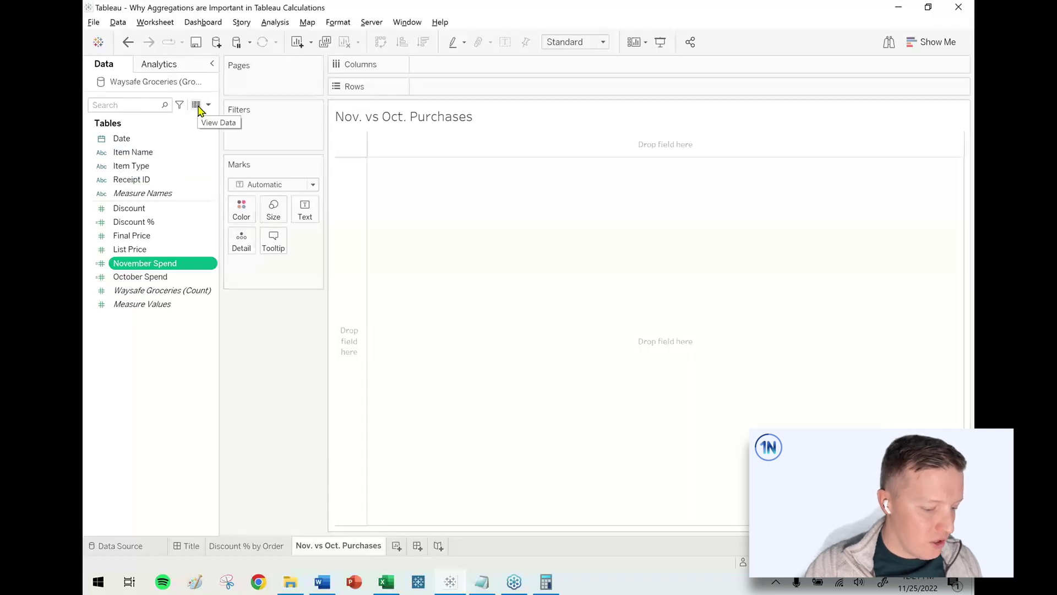
{"action": "left_click", "coordinate": [197, 107]}
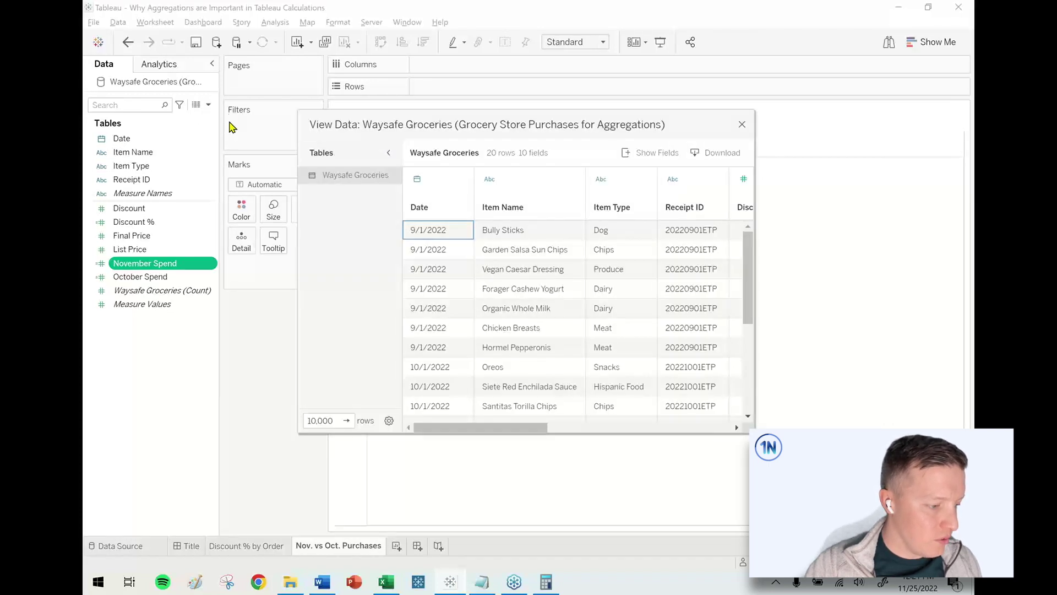
{"action": "left_click_drag", "start_coordinate": [489, 123], "coordinate": [372, 108]}
{"action": "left_click", "coordinate": [272, 139]}
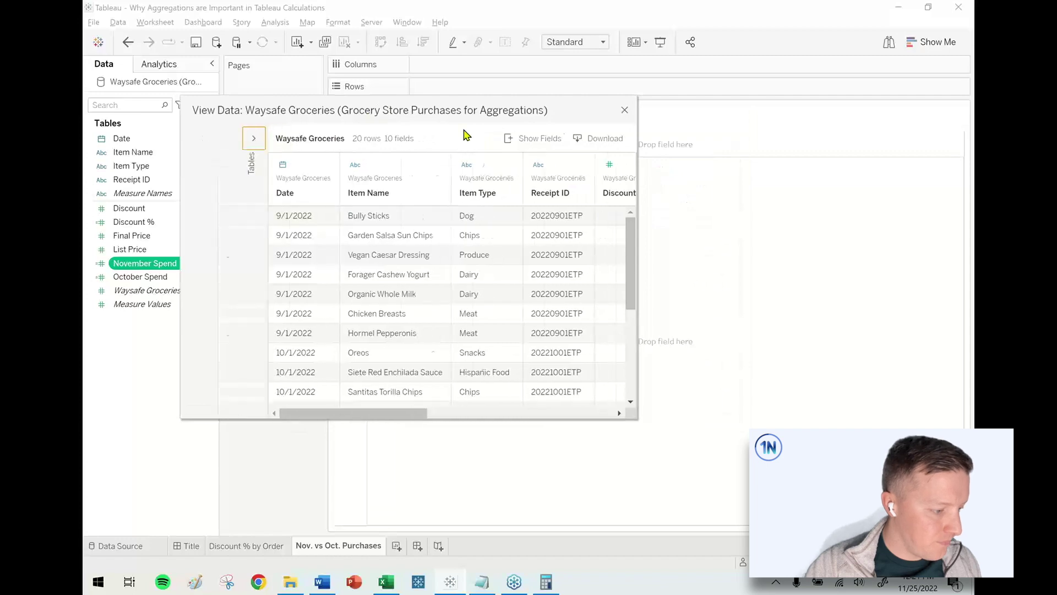
{"action": "left_click_drag", "start_coordinate": [637, 418], "coordinate": [866, 570]}
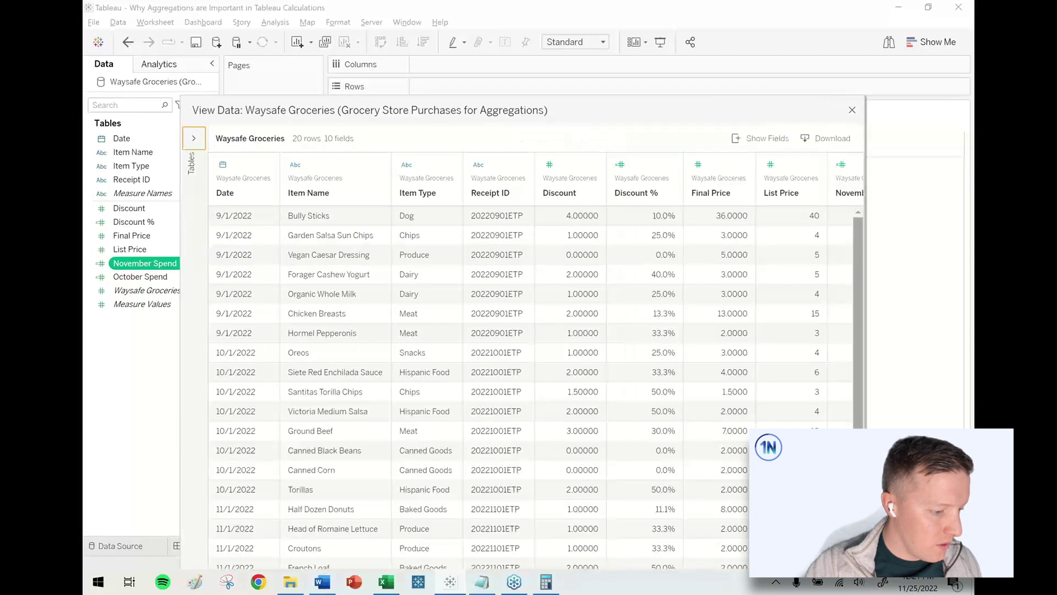
{"action": "left_click_drag", "start_coordinate": [412, 115], "coordinate": [384, 48]}
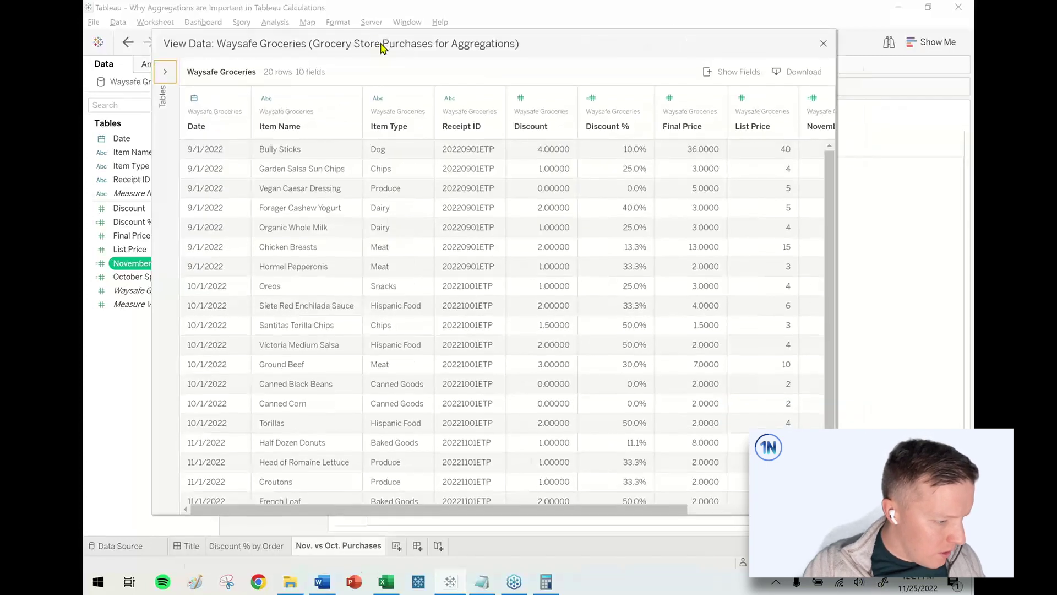
Inspect the November Spend and October Spend columns, highlighting their Null and filled values.
{"action": "left_click_drag", "start_coordinate": [545, 510], "coordinate": [689, 517]}
{"action": "left_click_drag", "start_coordinate": [690, 151], "coordinate": [707, 504]}
{"action": "scroll", "coordinate": [822, 326], "scroll_direction": "down", "scroll_amount": 1}
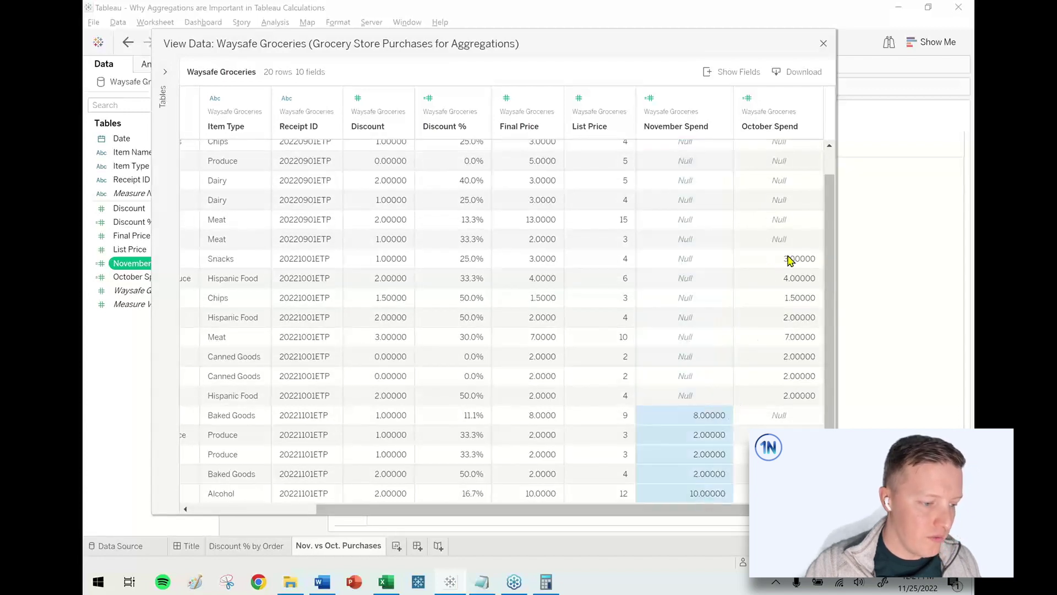
{"action": "left_click_drag", "start_coordinate": [790, 260], "coordinate": [800, 398]}
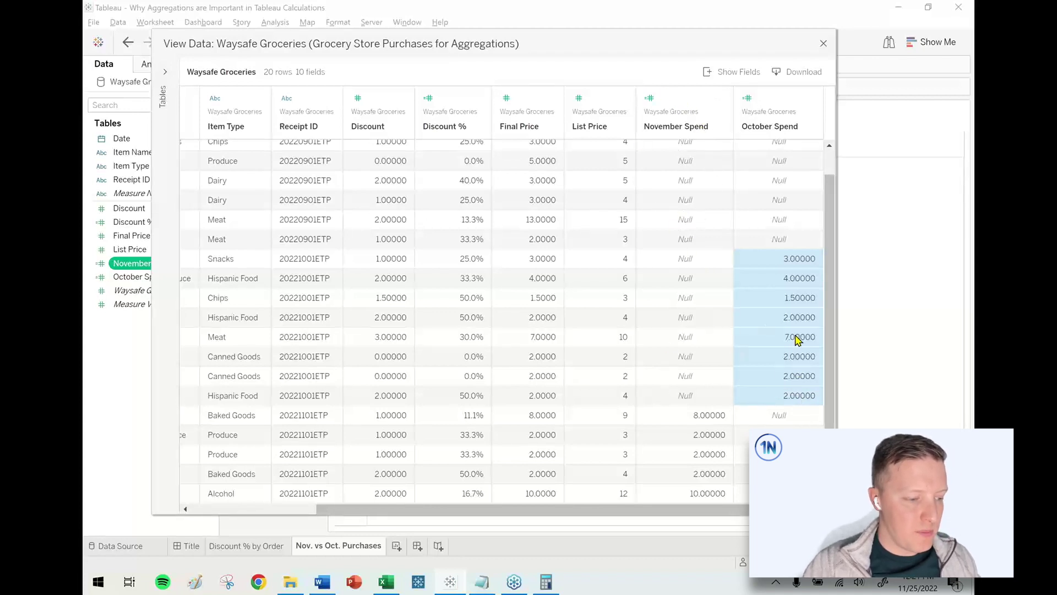
{"action": "left_click", "coordinate": [683, 264]}
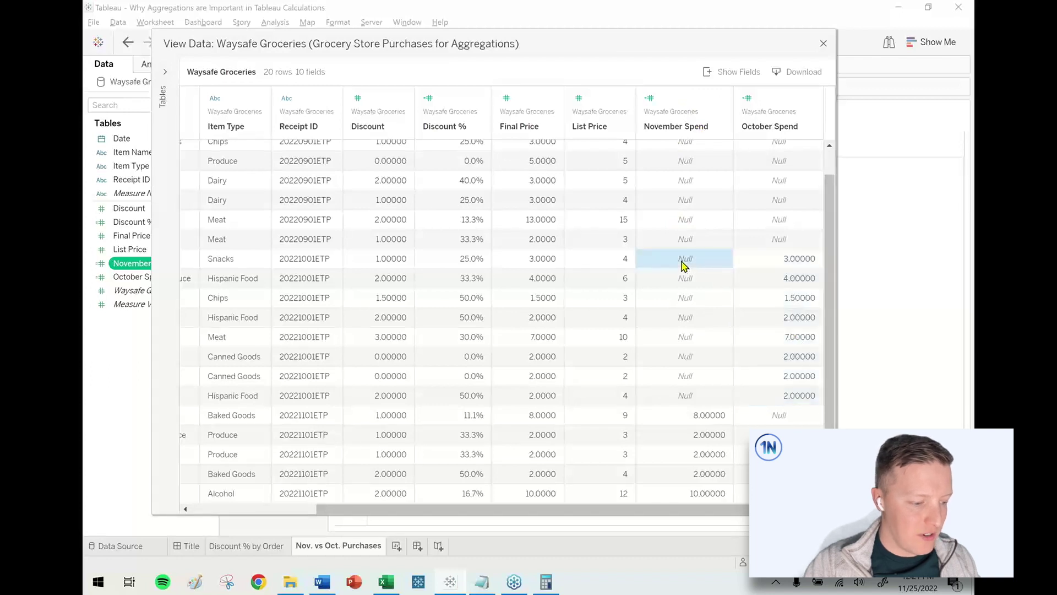
{"action": "left_click", "coordinate": [777, 266], "text": "shift"}
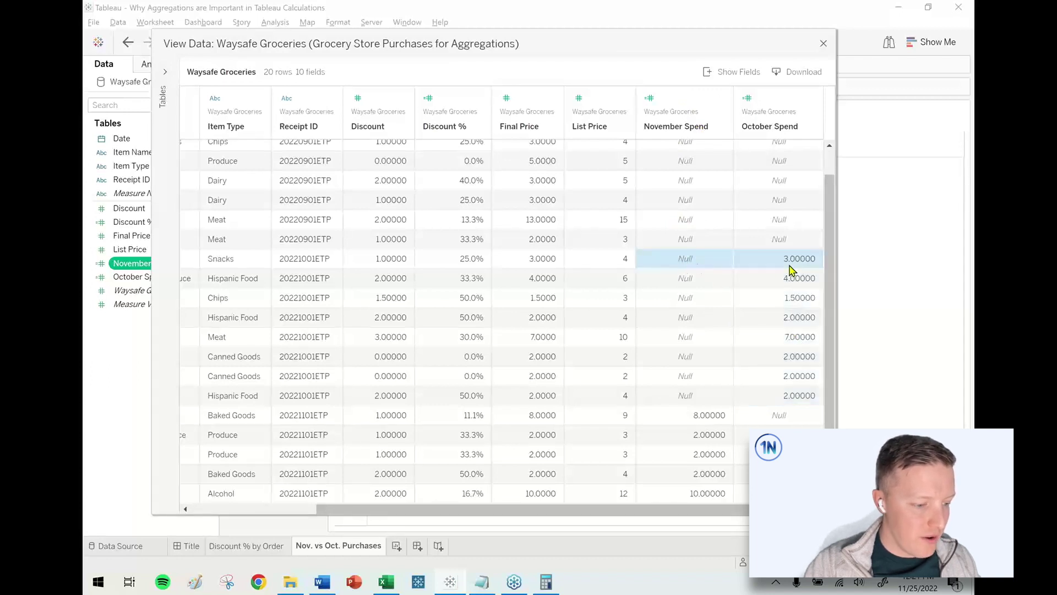
Close View Data and create a calculated field named 'Nov vs Oct Spend Differential'.
{"action": "left_click", "coordinate": [824, 44]}
{"action": "right_click", "coordinate": [140, 354]}
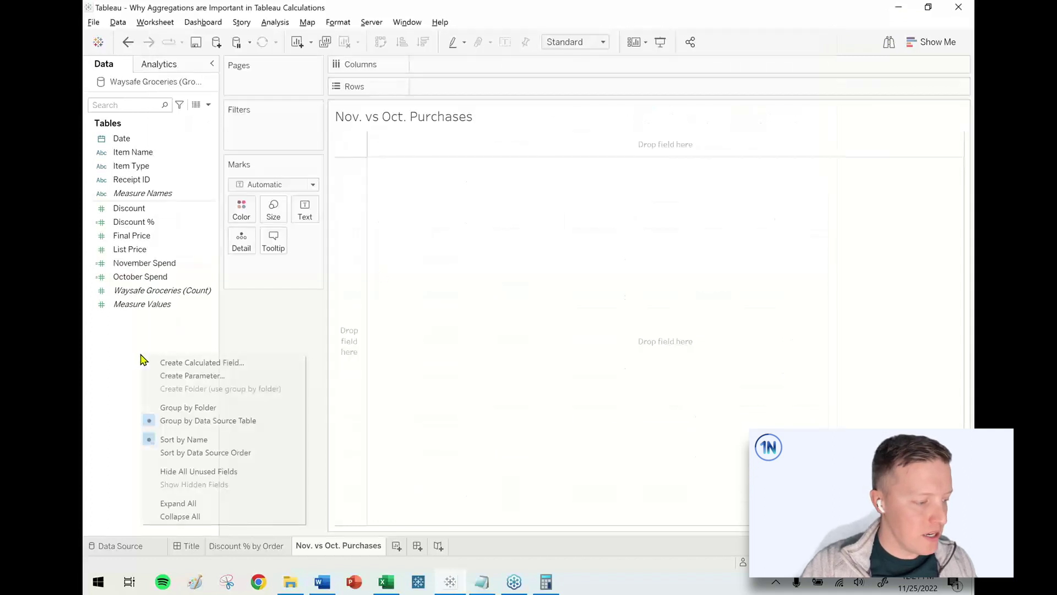
{"action": "left_click", "coordinate": [165, 361]}
{"action": "type", "text": "Nov"}
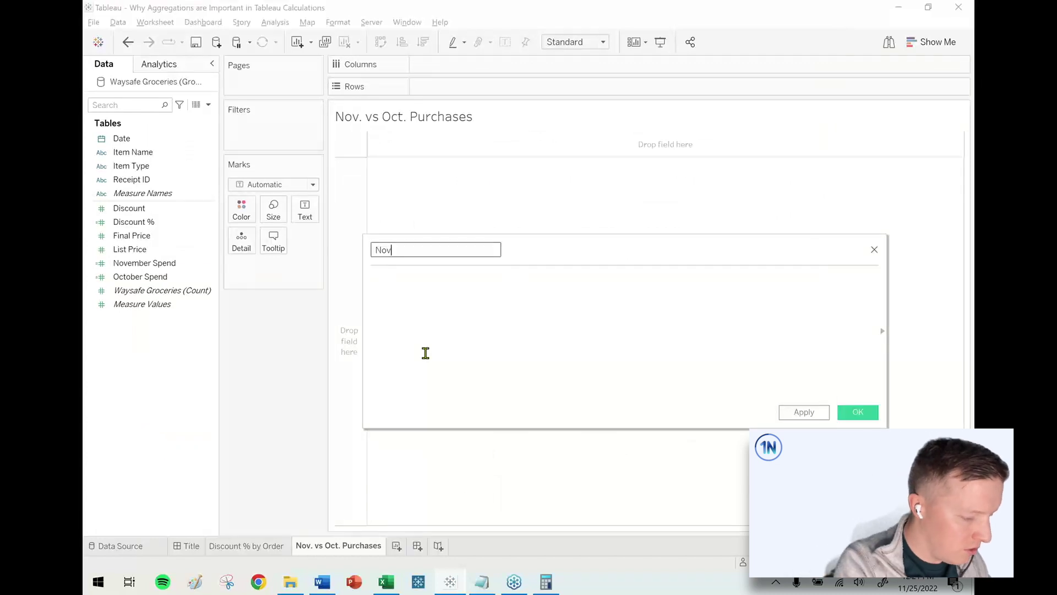
{"action": "type", "text": " vs Oct Spe"}
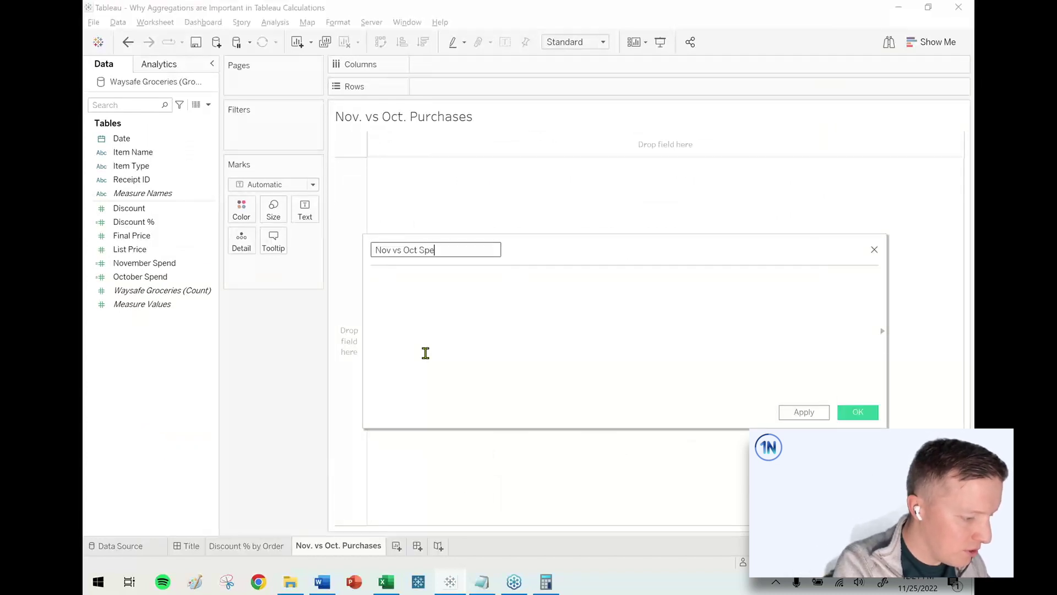
{"action": "type", "text": "nd Differential"}
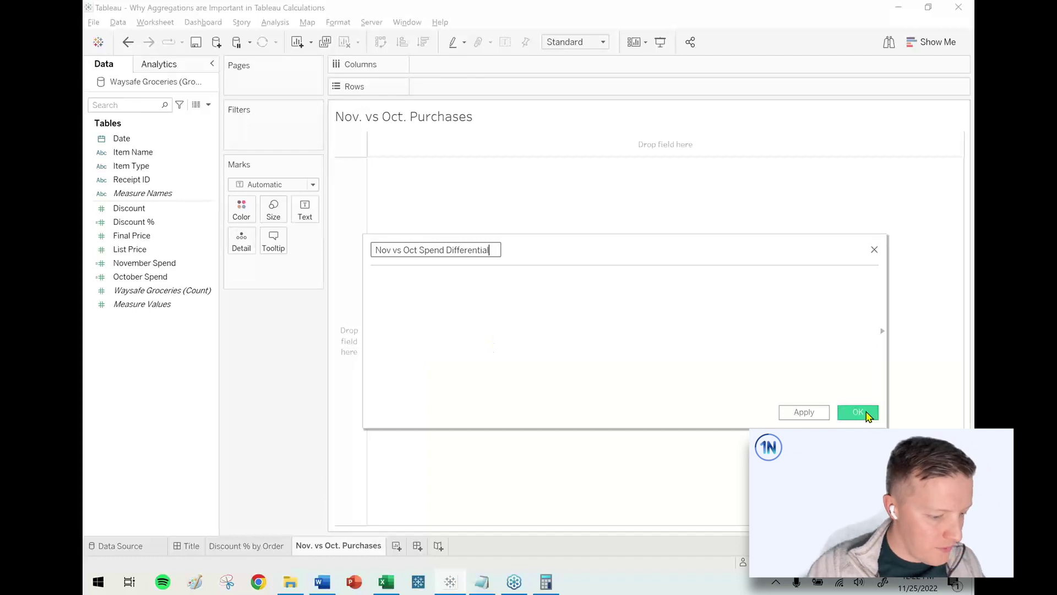
{"action": "left_click", "coordinate": [866, 416]}
Set its formula to [November Spend] - [October Spend] and show it as the sheet's text mark.
{"action": "right_click", "coordinate": [201, 265]}
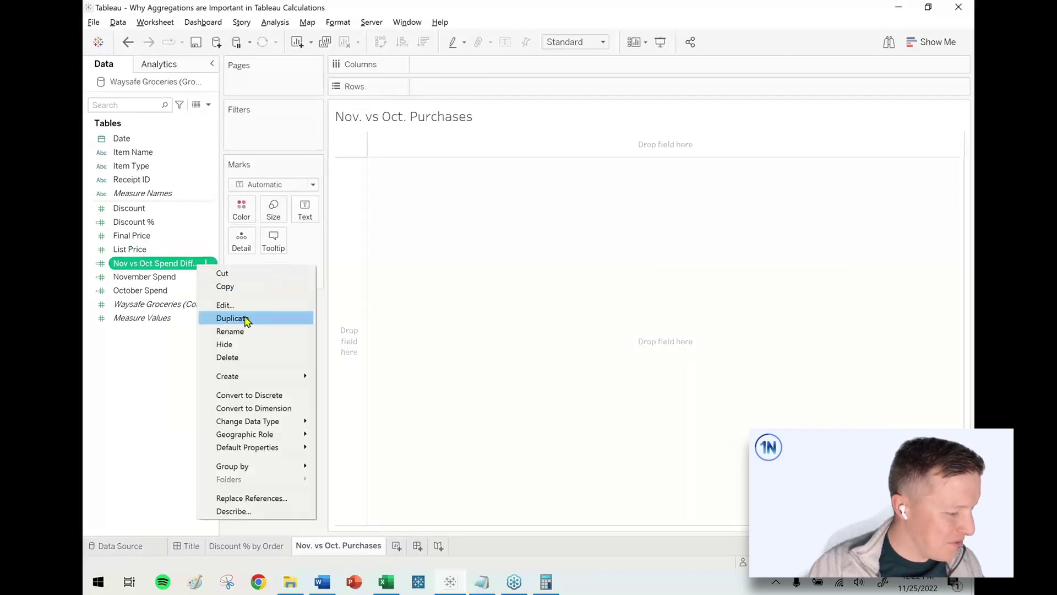
{"action": "left_click", "coordinate": [249, 304]}
{"action": "left_click", "coordinate": [158, 280]}
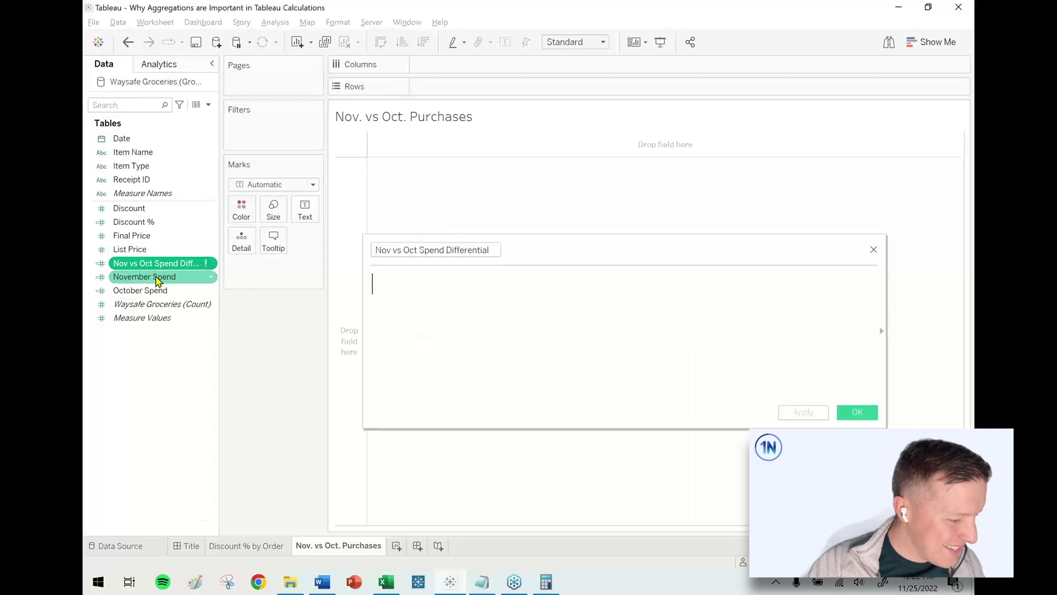
{"action": "left_click_drag", "start_coordinate": [158, 281], "coordinate": [543, 344]}
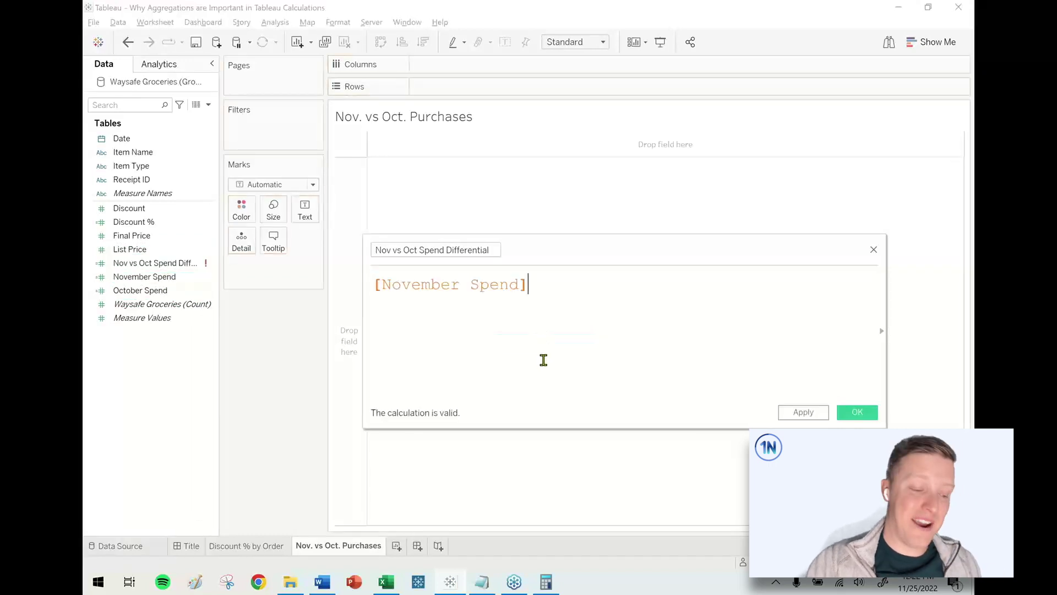
{"action": "type", "text": "-"}
{"action": "left_click_drag", "start_coordinate": [124, 290], "coordinate": [640, 314]}
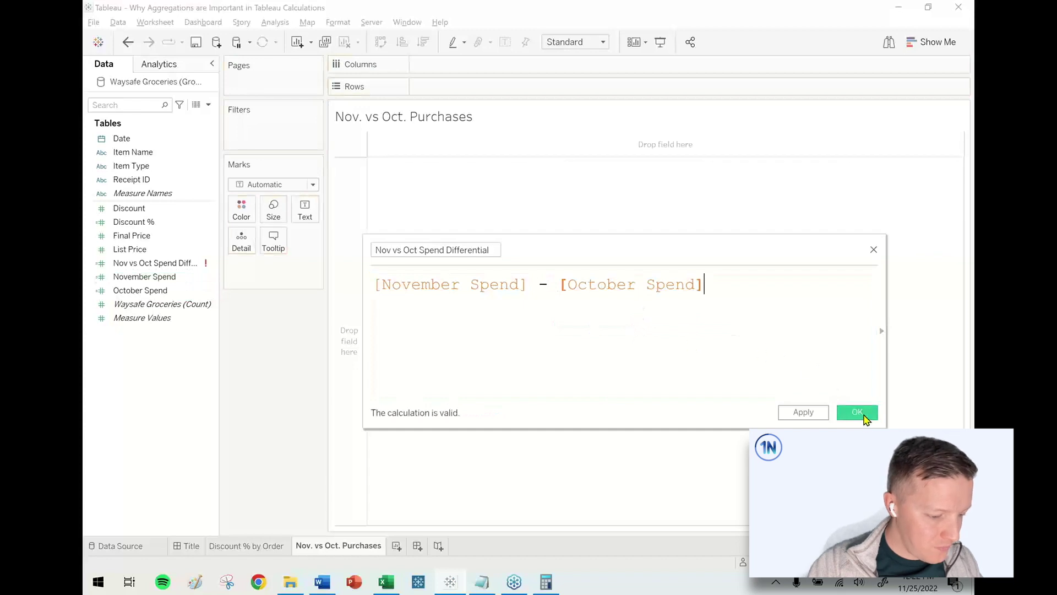
{"action": "left_click", "coordinate": [857, 412]}
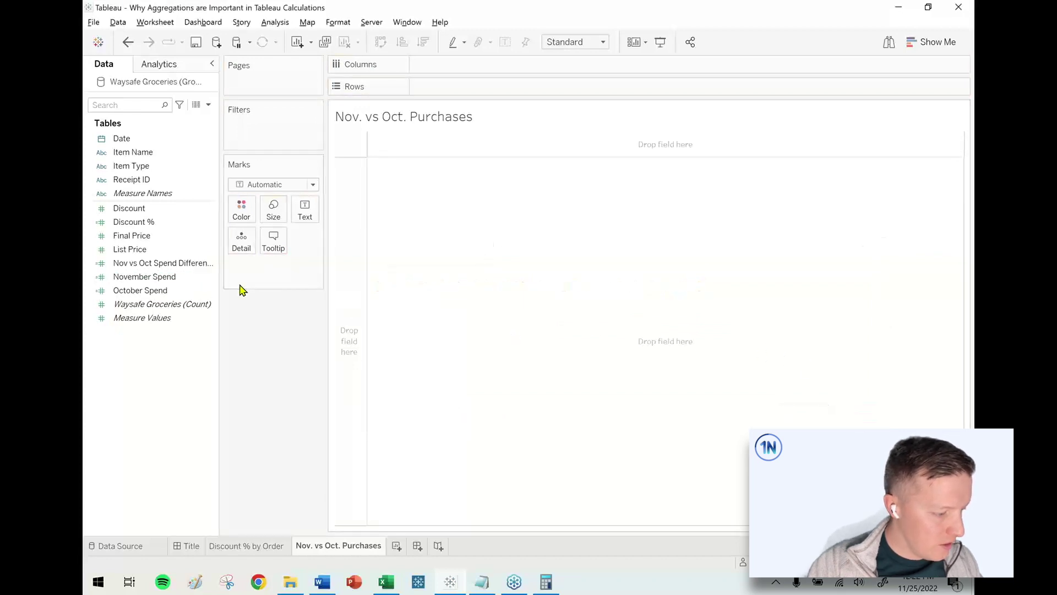
{"action": "left_click", "coordinate": [144, 265]}
{"action": "left_click_drag", "start_coordinate": [144, 268], "coordinate": [303, 209]}
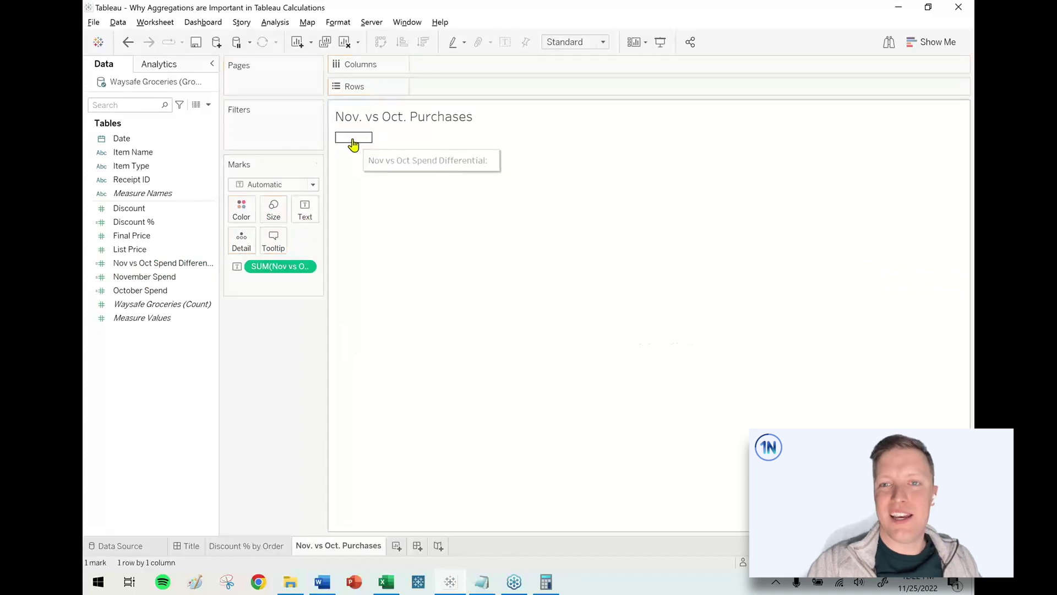
Change the differential to SUM([November Spend]) - SUM([October Spend]) and show it as text, 0.5000.
{"action": "left_click", "coordinate": [186, 264]}
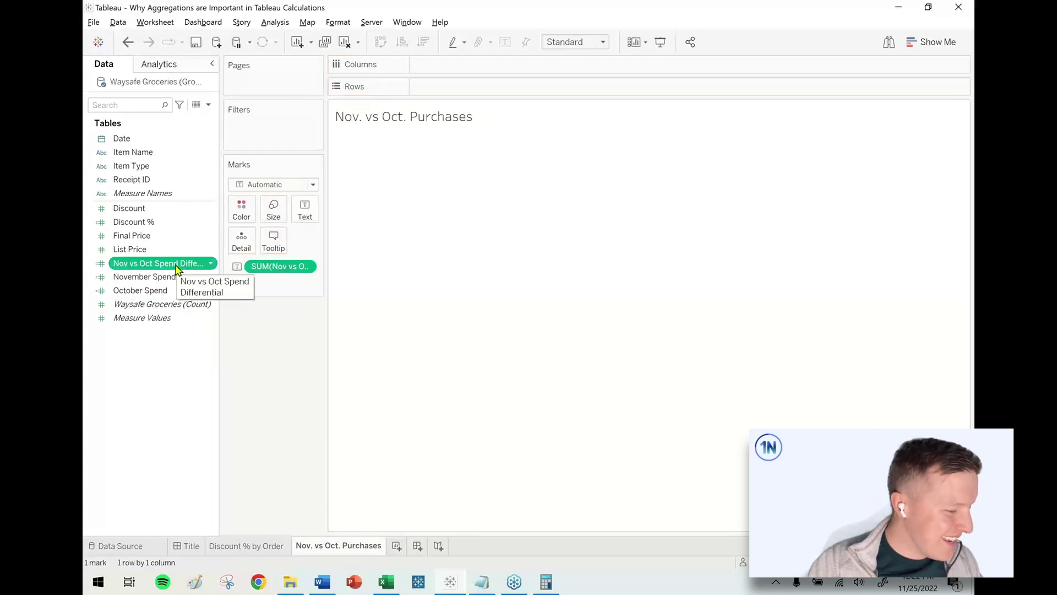
{"action": "right_click", "coordinate": [188, 264]}
{"action": "left_click", "coordinate": [213, 337]}
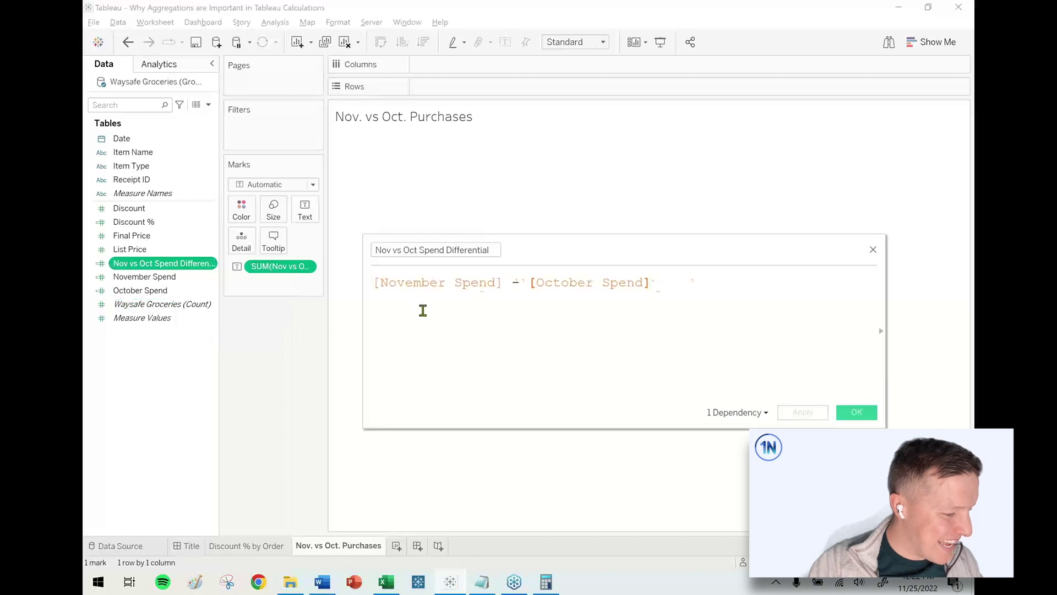
{"action": "type", "text": "SUM("}
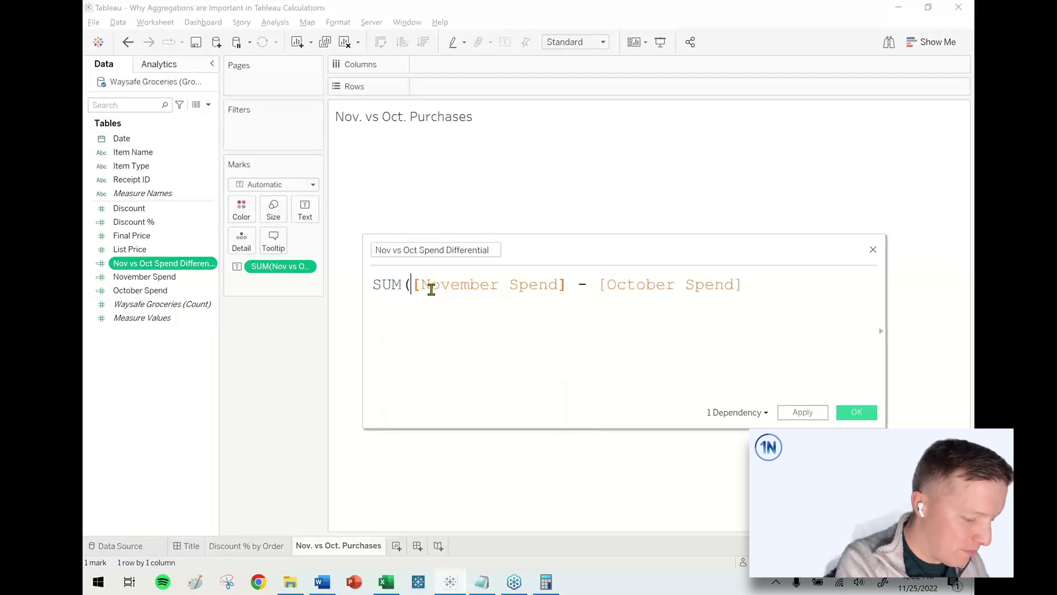
{"action": "left_click", "coordinate": [572, 286]}
{"action": "type", "text": ")"}
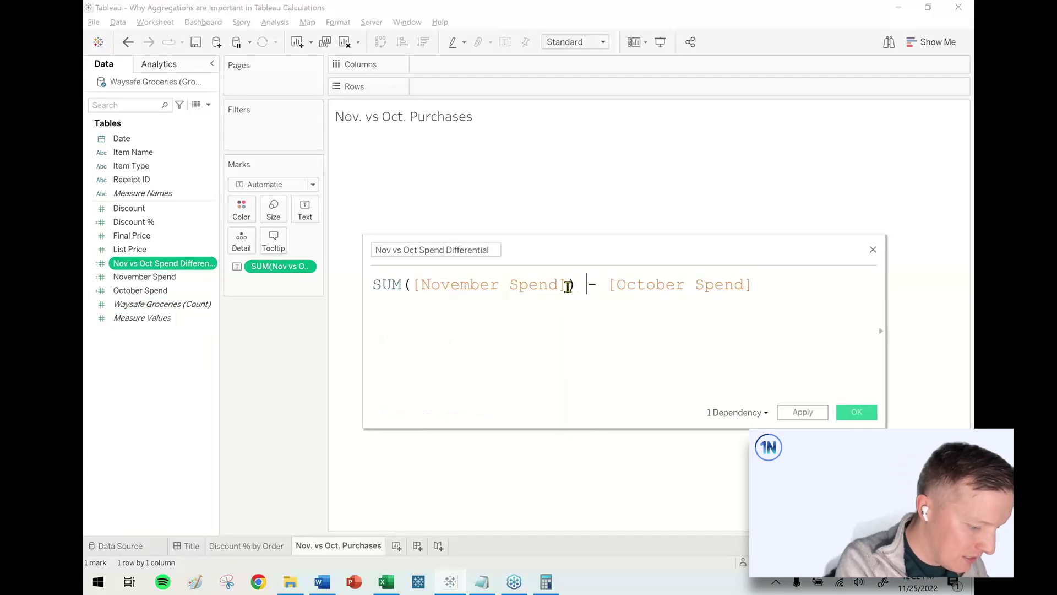
{"action": "key", "text": "Right"}
{"action": "key", "text": "Right"}
{"action": "key", "text": "Right"}
{"action": "type", "text": "SUM("}
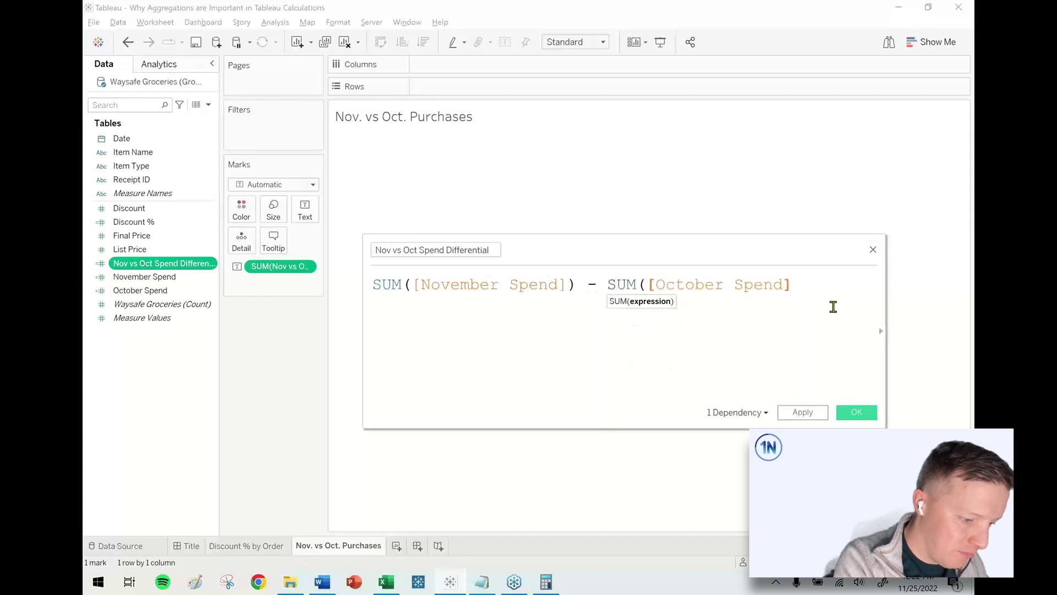
{"action": "left_click", "coordinate": [833, 307]}
{"action": "type", "text": ")"}
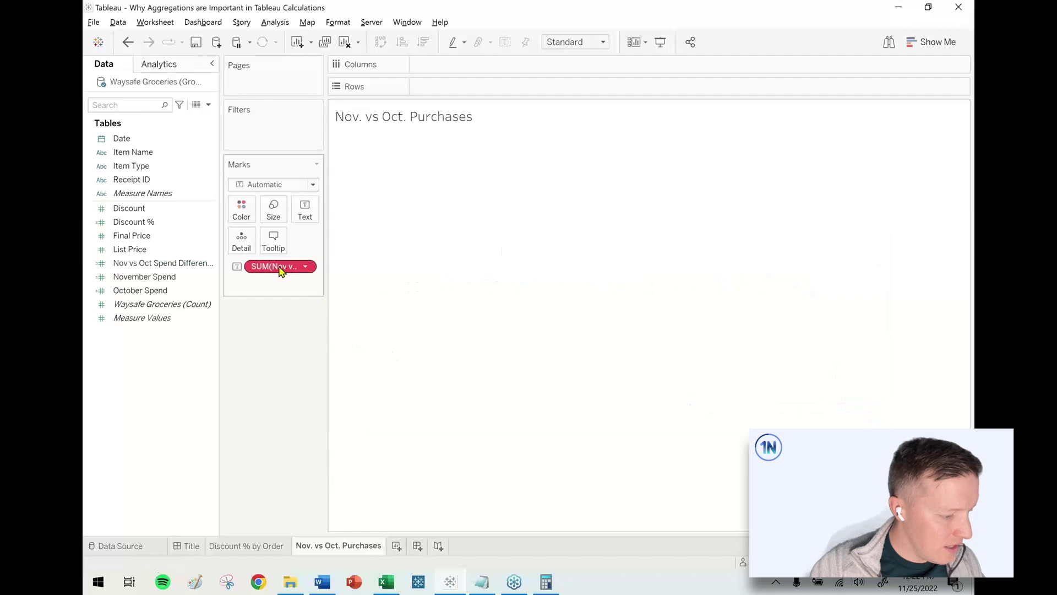
{"action": "left_click_drag", "start_coordinate": [208, 263], "coordinate": [279, 266]}
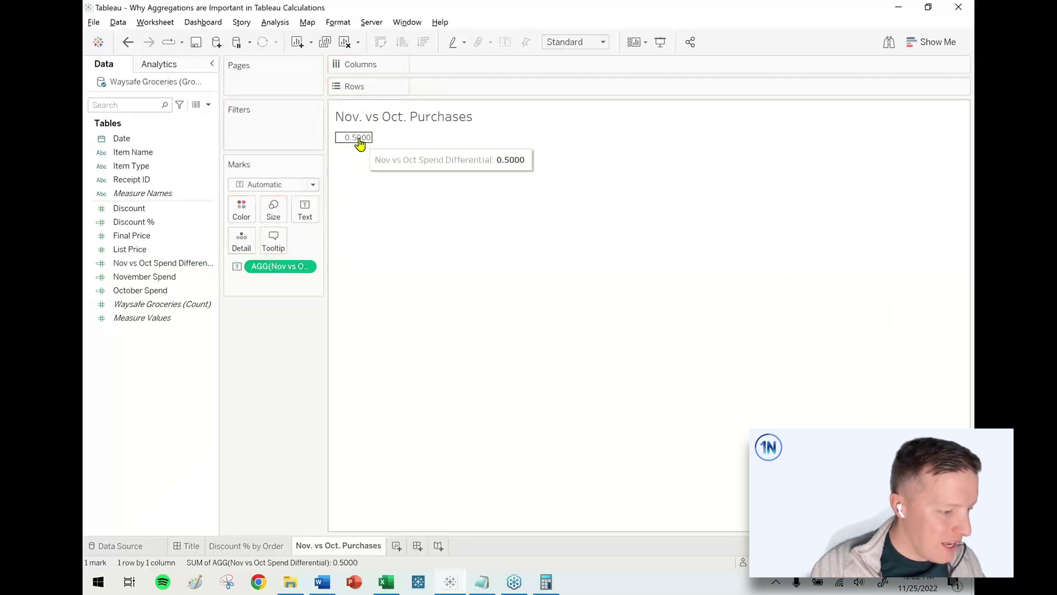